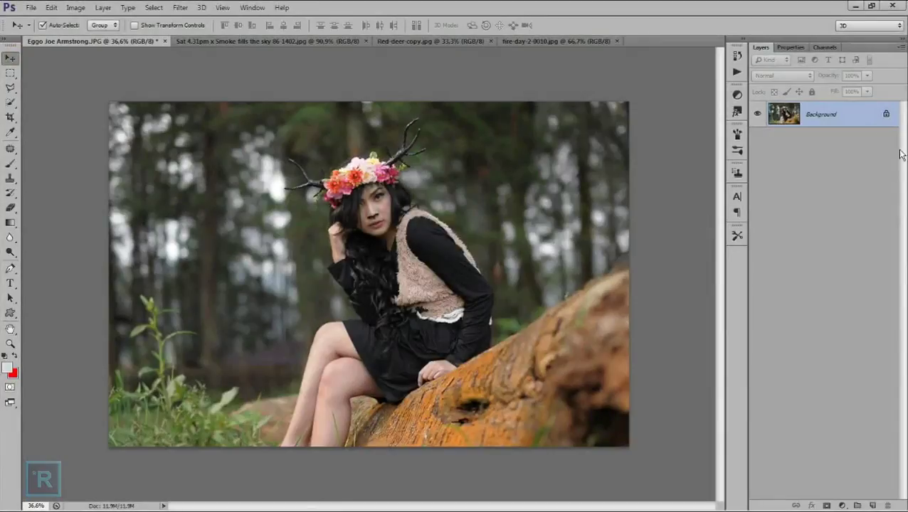
- Duplicate the woman-on-log Background layer into a Background copy layer
left_click_drag(818, 116, 872, 505)
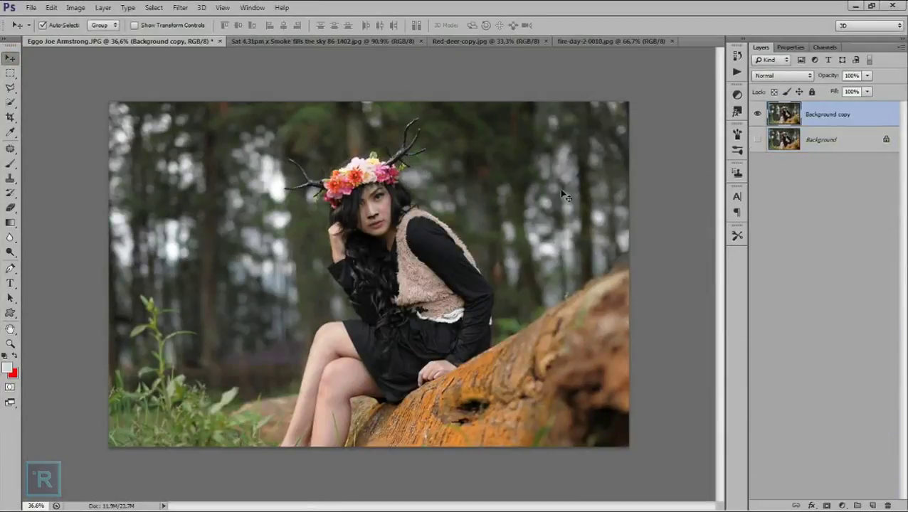
- Draw a rectangular selection around the woman's head
scroll(463, 164, "up", 3)
scroll(441, 185, "down", 3)
scroll(424, 203, "up", 1)
key("m")
left_click_drag(219, 101, 523, 265)
- Nudge her face outline, cheek and jaw inward with Liquify's Forward Warp and apply it
left_click(180, 7)
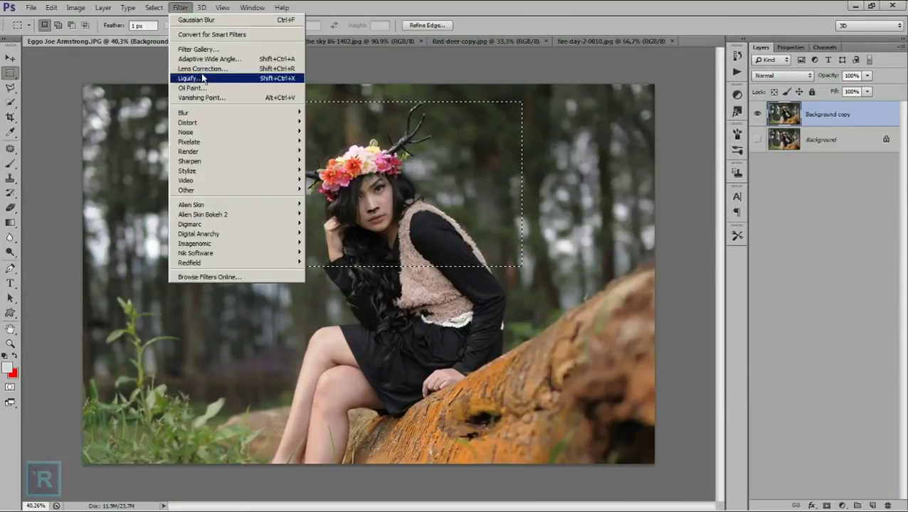
left_click(229, 77)
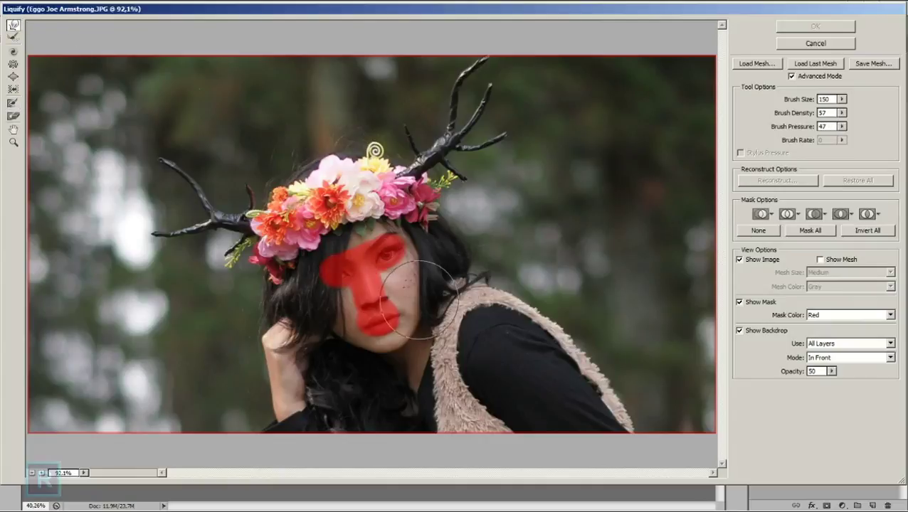
left_click_drag(415, 303, 423, 270)
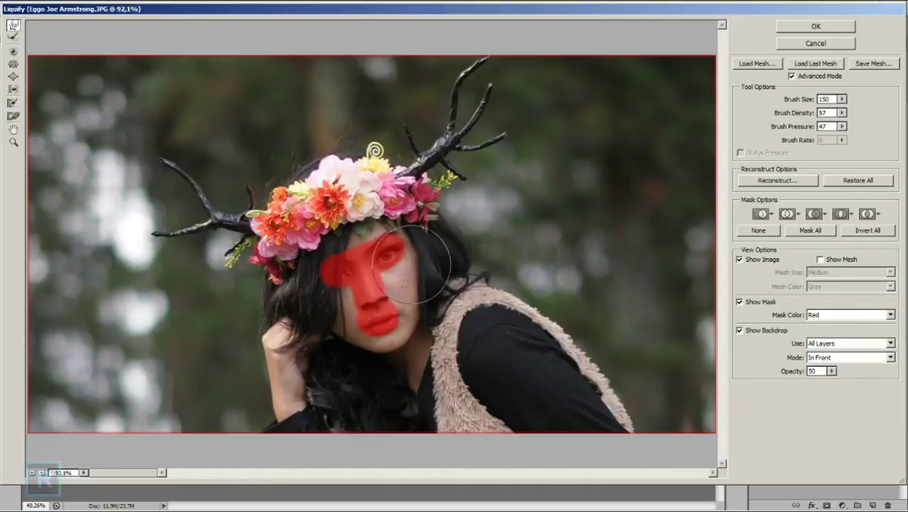
left_click_drag(409, 318, 349, 345)
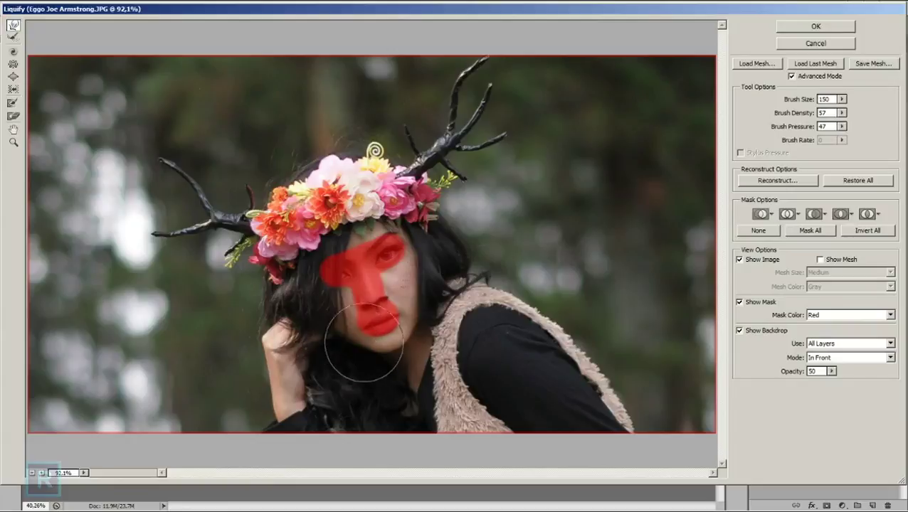
key("Return")
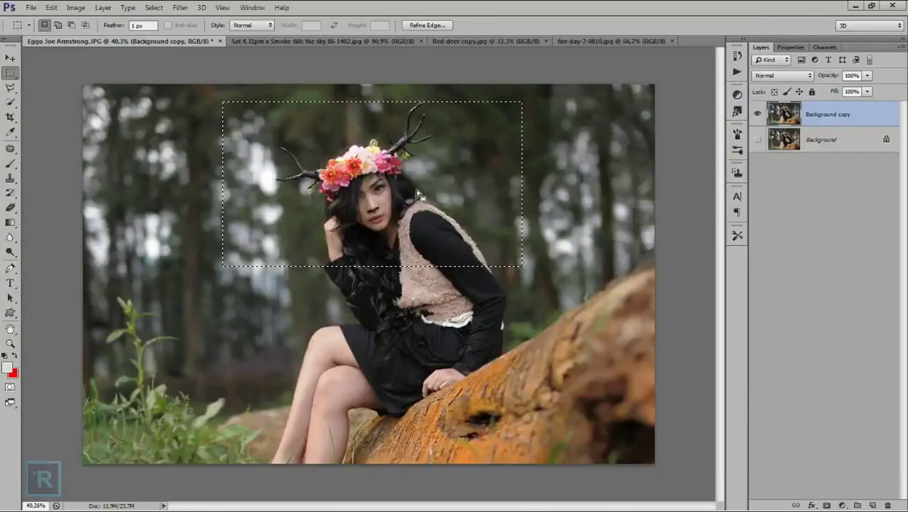
- Compare the reshaped copy against the original, then clear the rectangular selection
scroll(577, 200, "up", 3)
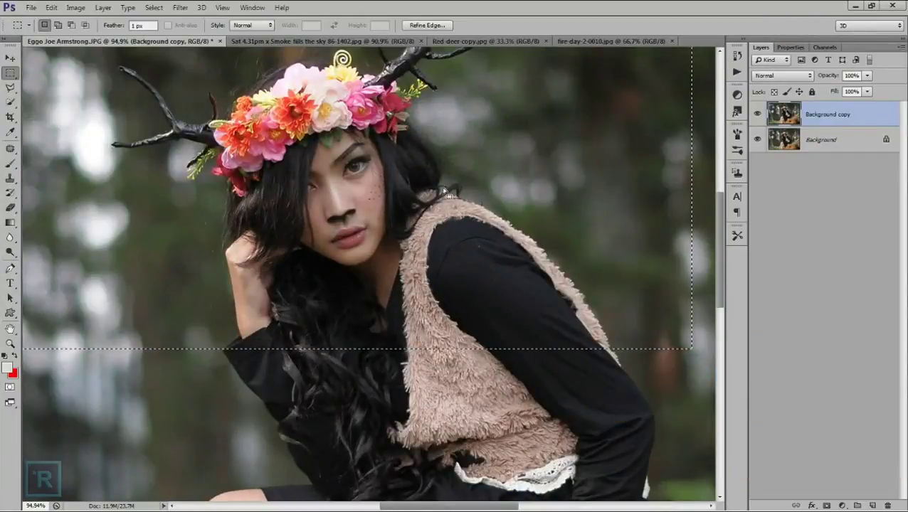
scroll(429, 191, "down", 3)
left_click(757, 114)
left_click(757, 114)
scroll(422, 206, "down", 2)
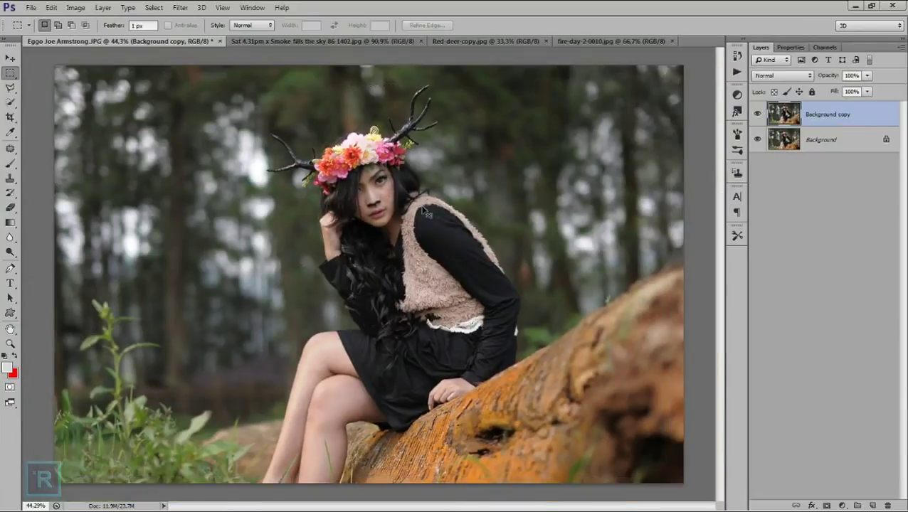
key("ctrl+d")
scroll(422, 206, "down", 1)
- Trace a Pen path around the woman's antlers and head
left_click(10, 267)
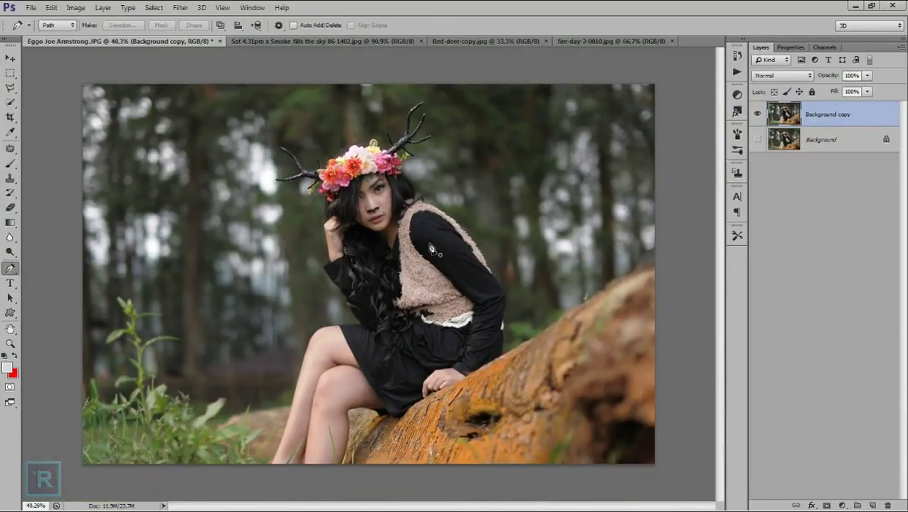
scroll(442, 210, "up", 2)
scroll(672, 249, "up", 1)
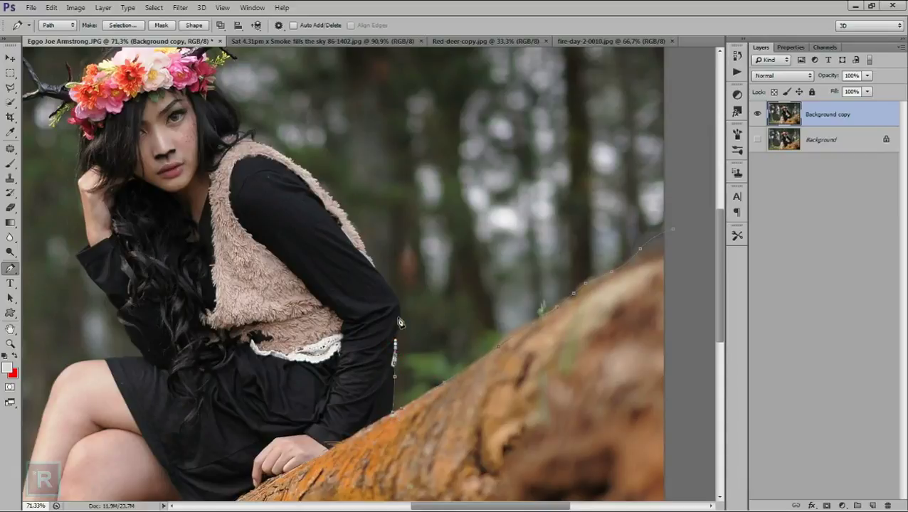
scroll(374, 264, "up", 1)
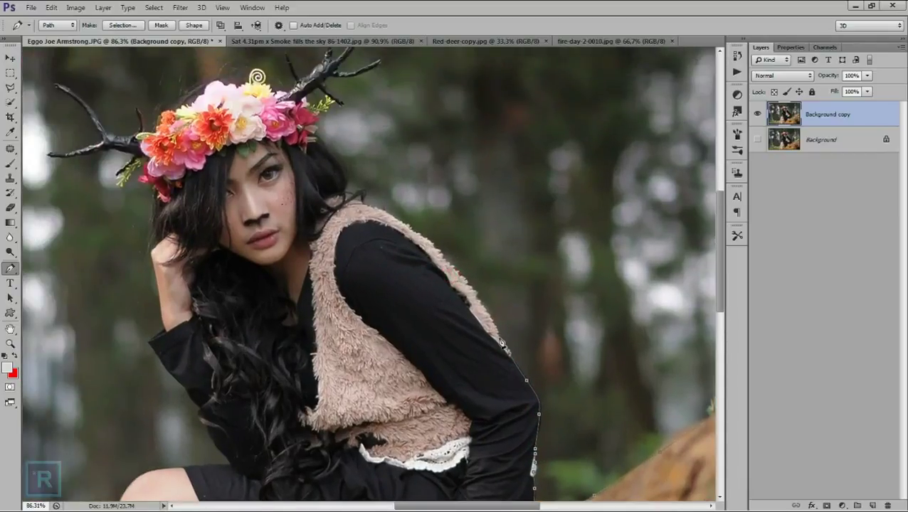
scroll(362, 206, "up", 1)
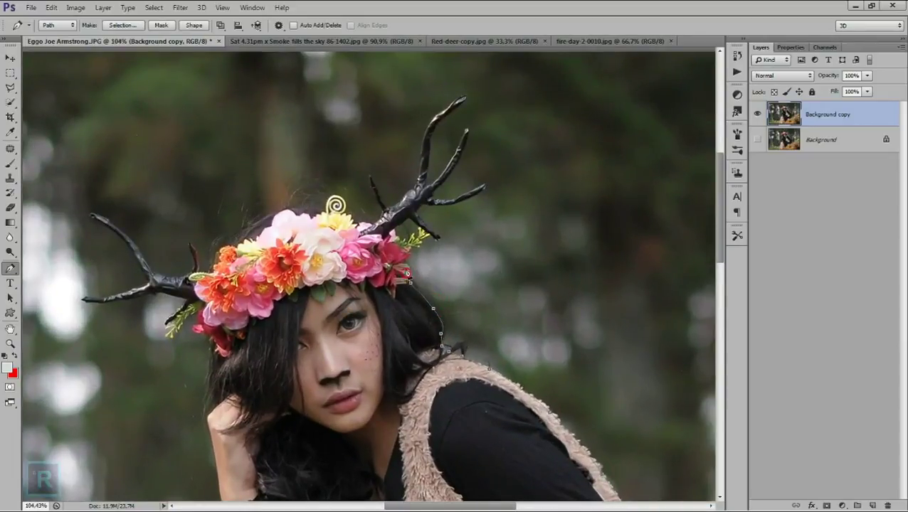
scroll(429, 239, "up", 2)
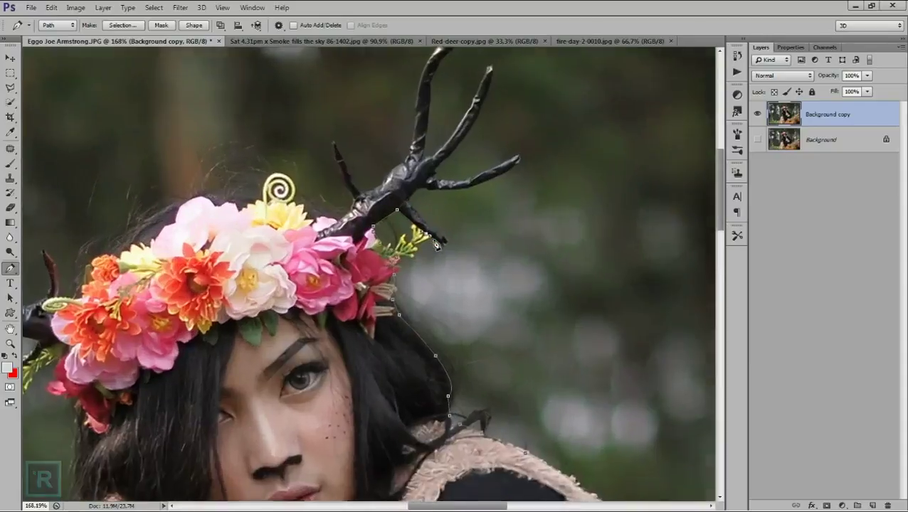
scroll(448, 270, "up", 2)
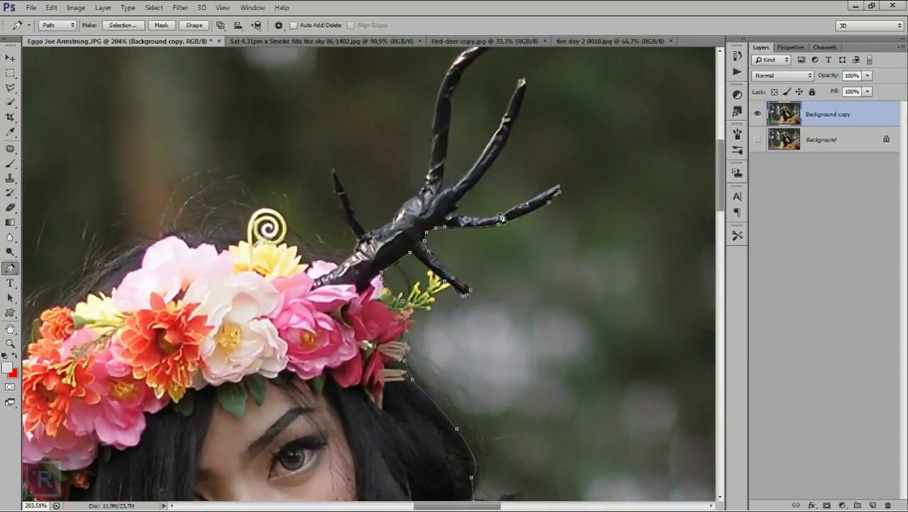
scroll(474, 217, "down", 3)
scroll(465, 170, "up", 2)
scroll(513, 214, "down", 2)
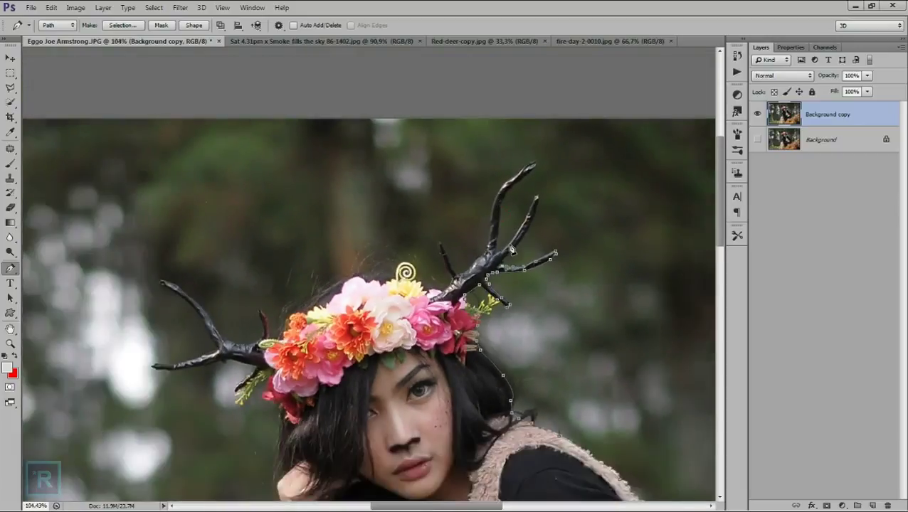
scroll(511, 249, "up", 2)
left_click_drag(507, 237, 525, 205)
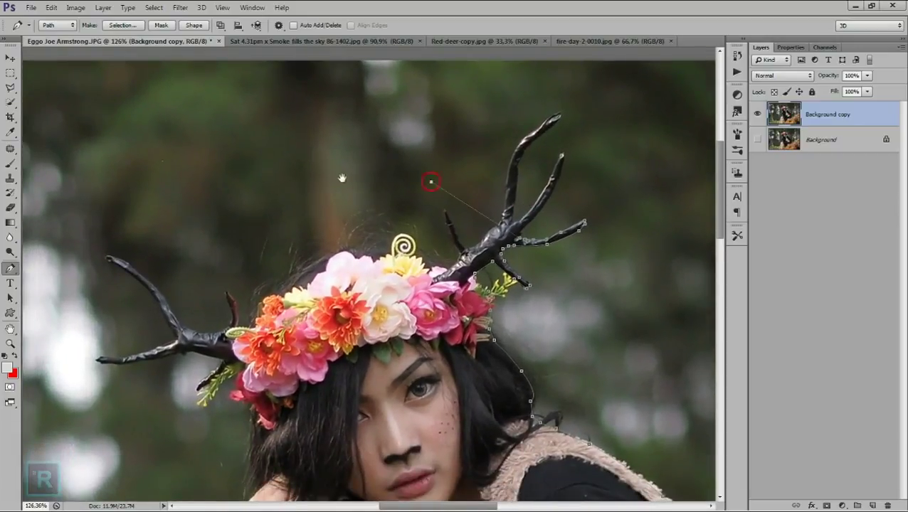
left_click_drag(341, 178, 450, 139)
left_click(359, 165)
- Continue the path down her hair, arm, lap and legs to the photo's bottom edge
scroll(303, 339, "down", 2)
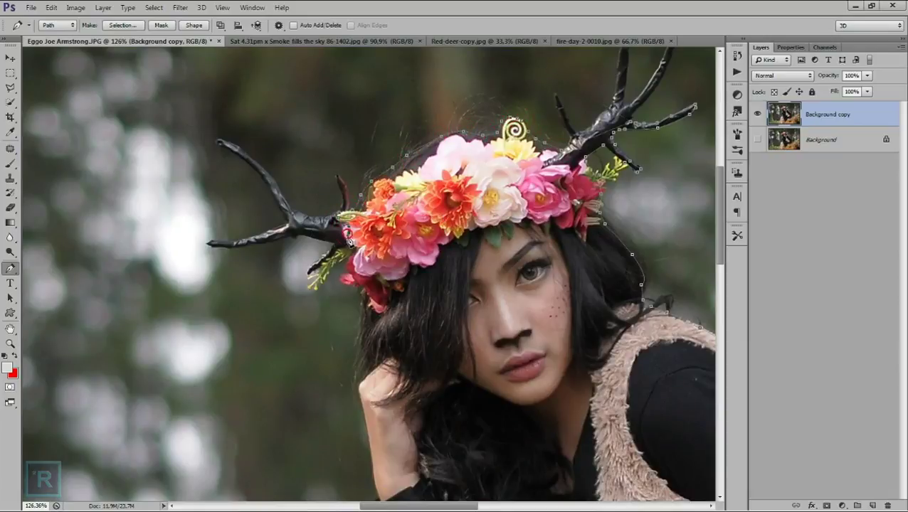
left_click_drag(365, 320, 388, 228)
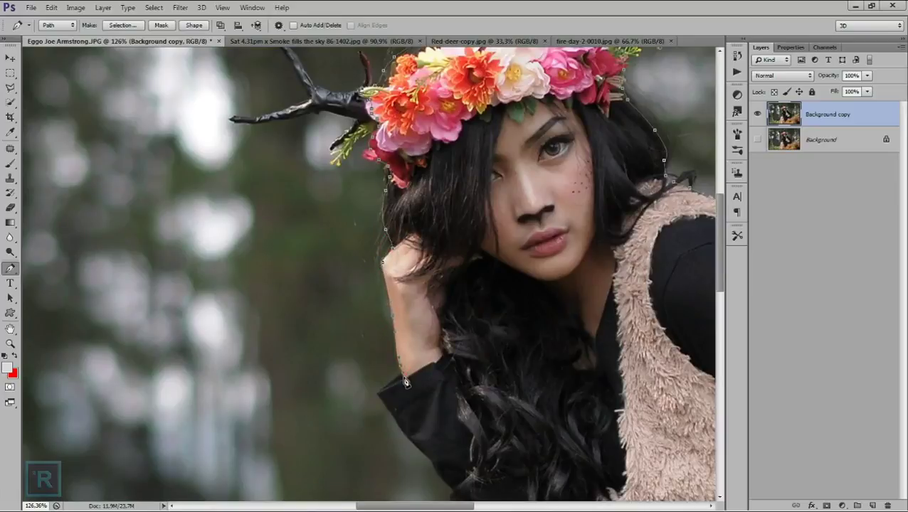
left_click(396, 420)
left_click_drag(423, 446, 412, 311)
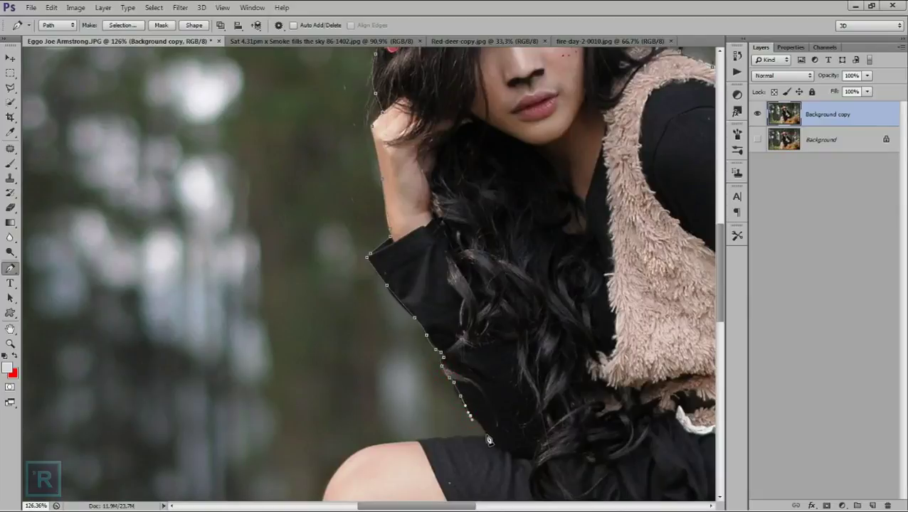
left_click_drag(488, 441, 528, 339)
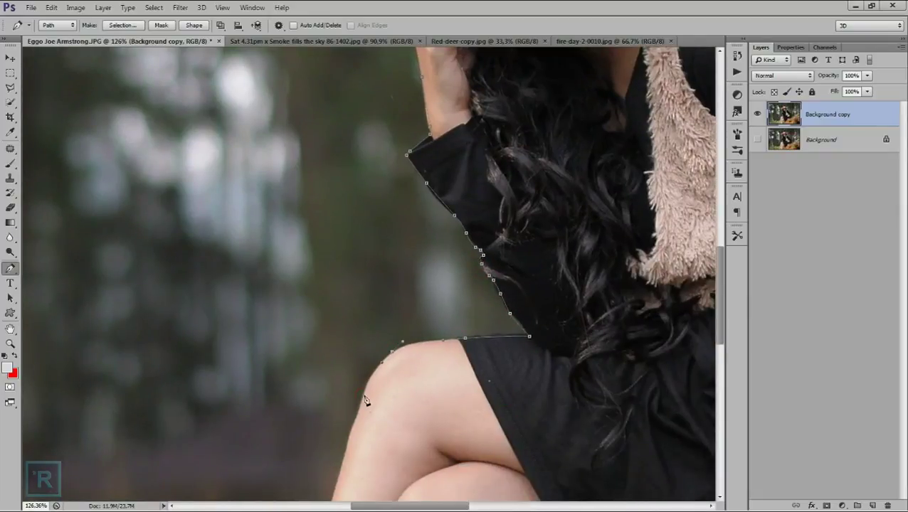
left_click(356, 421)
left_click_drag(373, 431, 418, 324)
left_click(375, 414)
left_click_drag(385, 430, 443, 286)
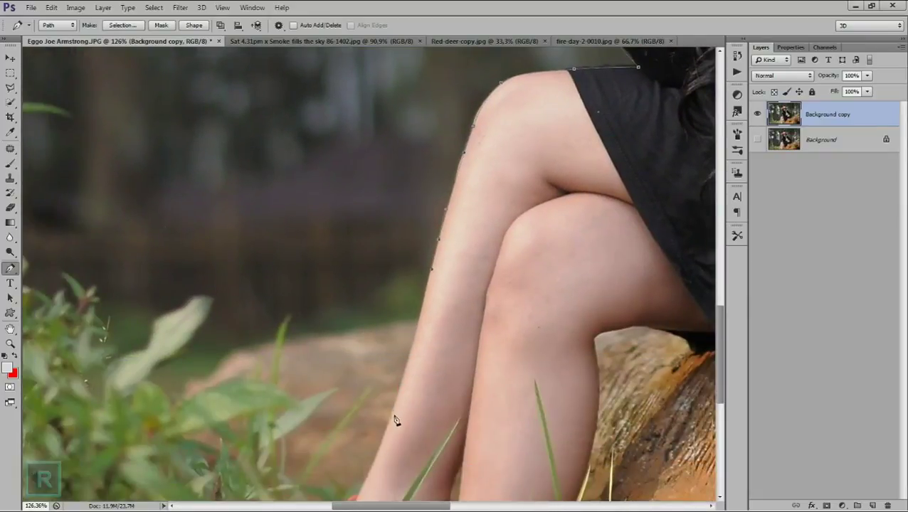
scroll(378, 463, "down", 3)
left_click_drag(378, 462, 440, 363)
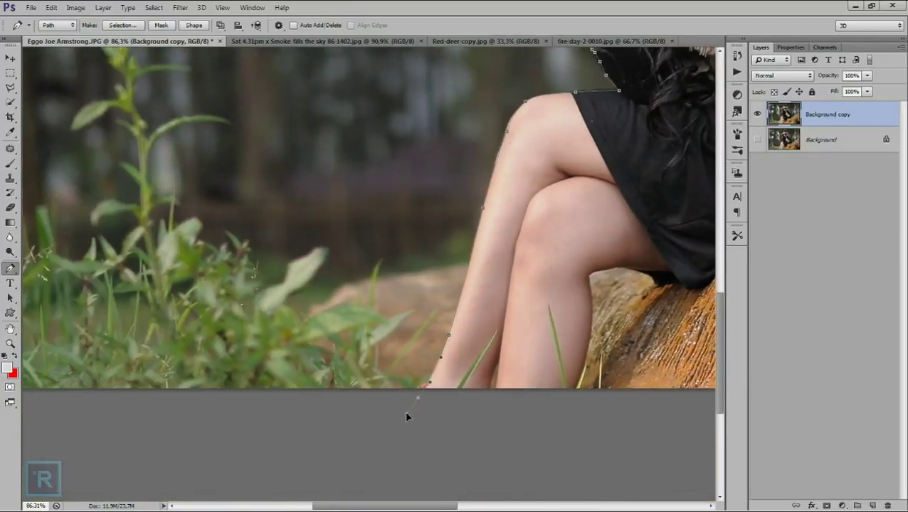
scroll(406, 417, "down", 8)
right_click(592, 263)
- Convert the path to a selection and mask Background copy to the woman and log
left_click(540, 140)
left_click(516, 146)
left_click(812, 505)
scroll(415, 211, "up", 3)
scroll(415, 211, "down", 2)
scroll(338, 346, "up", 3)
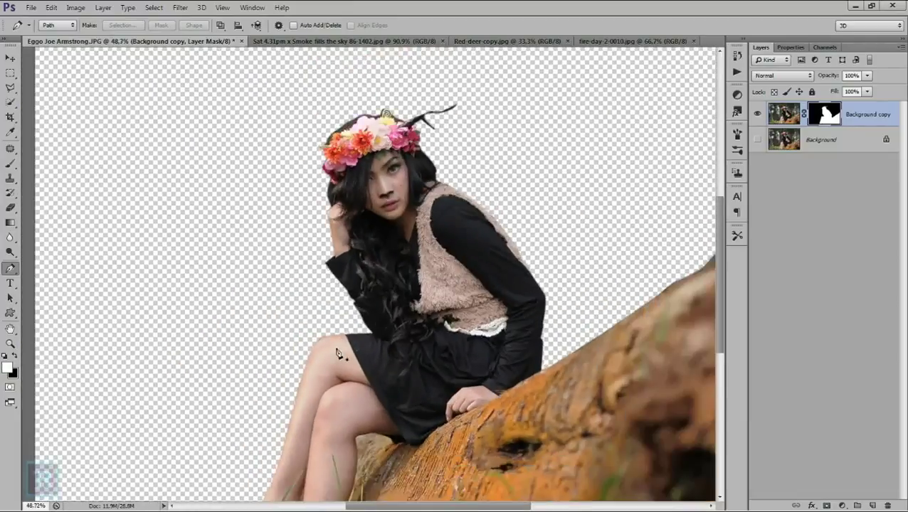
scroll(338, 347, "down", 5)
left_click(784, 114)
- Scale down and reposition the cut-out woman with Free Transform
key("ctrl+t")
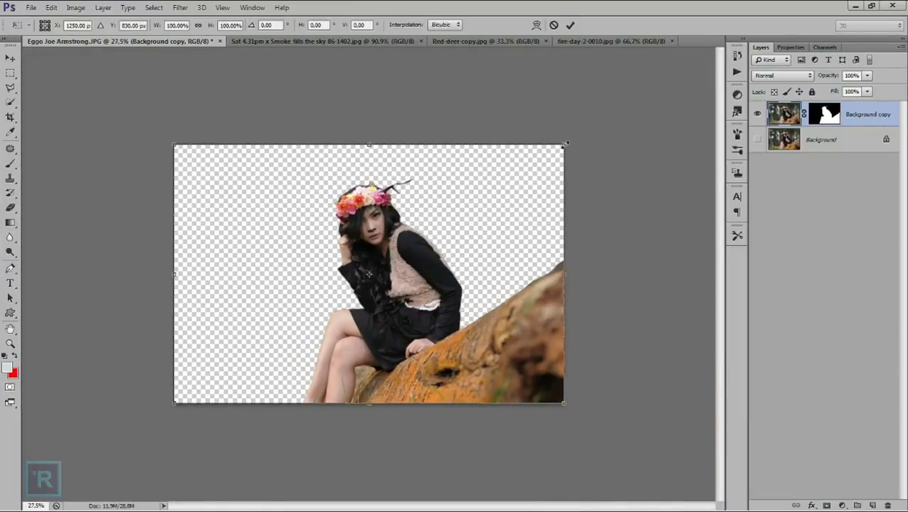
left_click_drag(569, 158, 526, 205)
key("Return")
key("p")
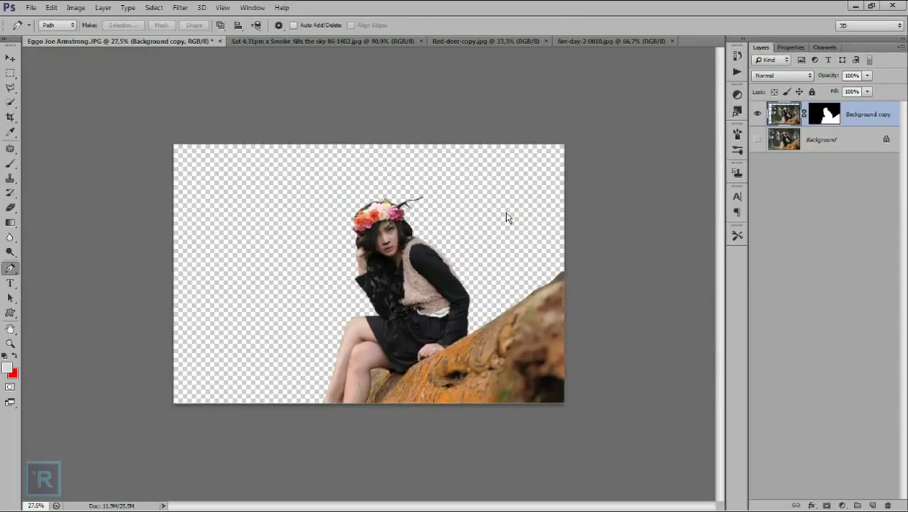
- Bring the pink smoke image in as Layer 1 and stretch it to fill the canvas
left_click(10, 57)
key("ctrl+Tab")
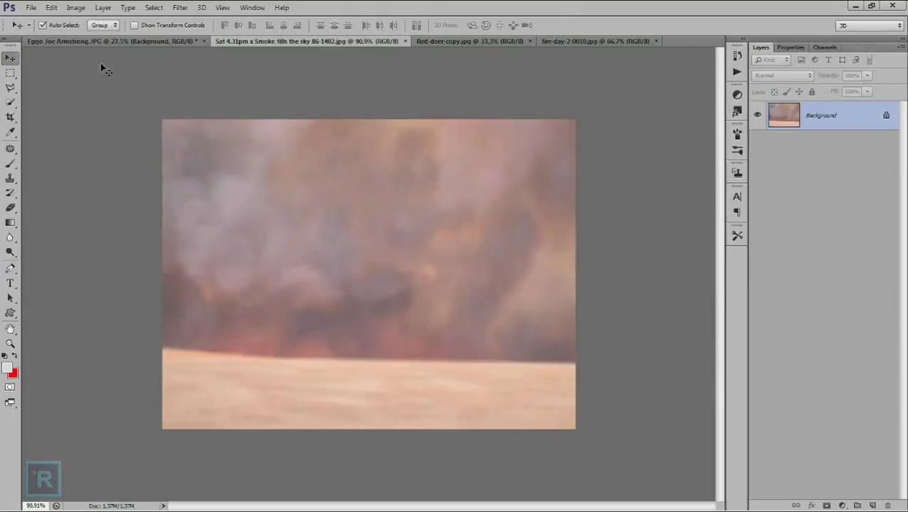
left_click_drag(131, 44, 212, 119)
key("ctrl+t")
mouse_move(318, 195)
left_mouse_down()
mouse_move(480, 368)
mouse_move(533, 375)
left_mouse_up()
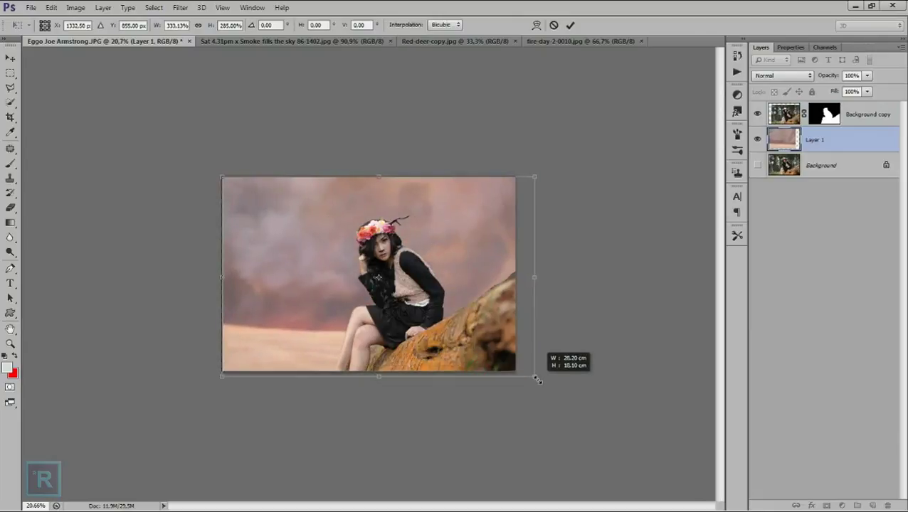
left_click_drag(222, 276, 207, 280)
left_click_drag(372, 376, 370, 438)
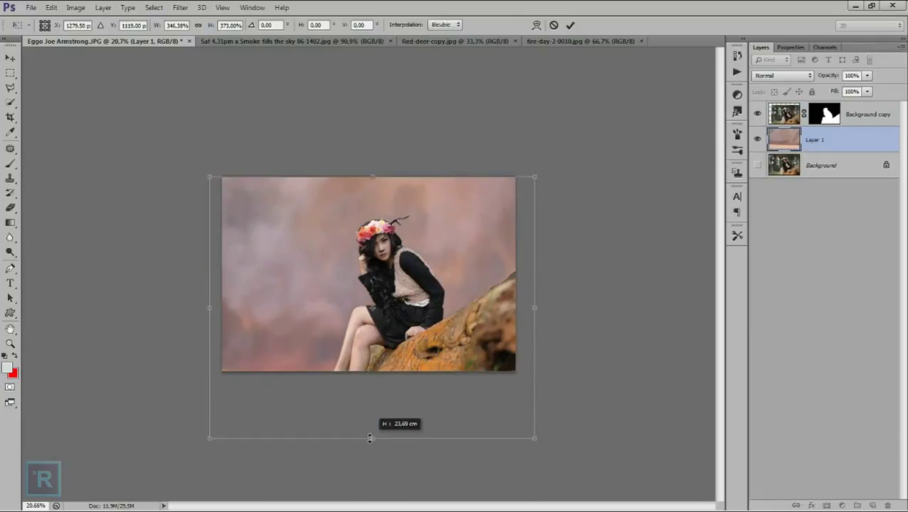
key("Return")
scroll(447, 223, "up", 5)
scroll(448, 223, "down", 2)
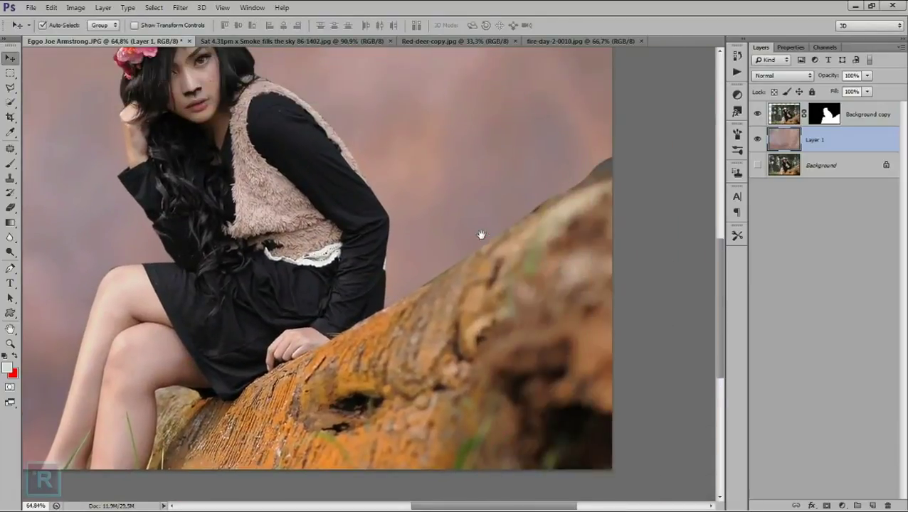
left_click(811, 119)
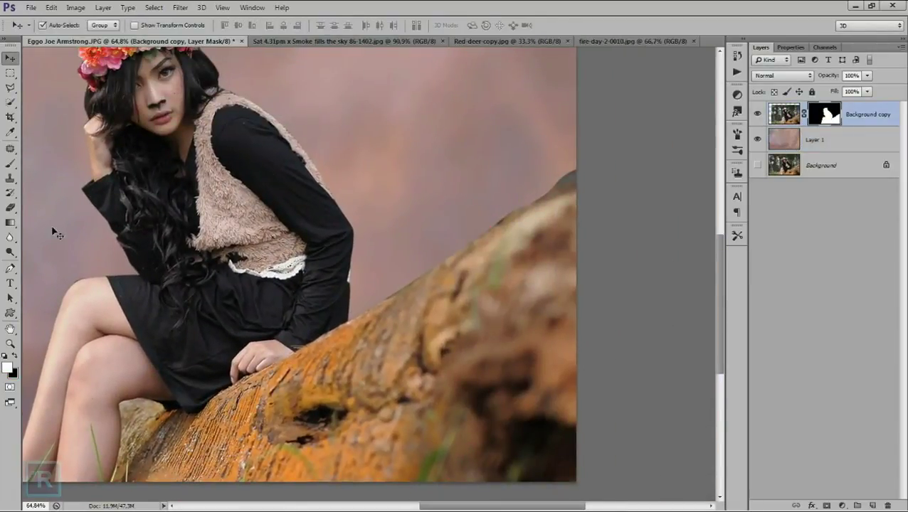
- Lasso the leftover backdrop above the log's right end and paint it out on the mask
left_click(10, 87)
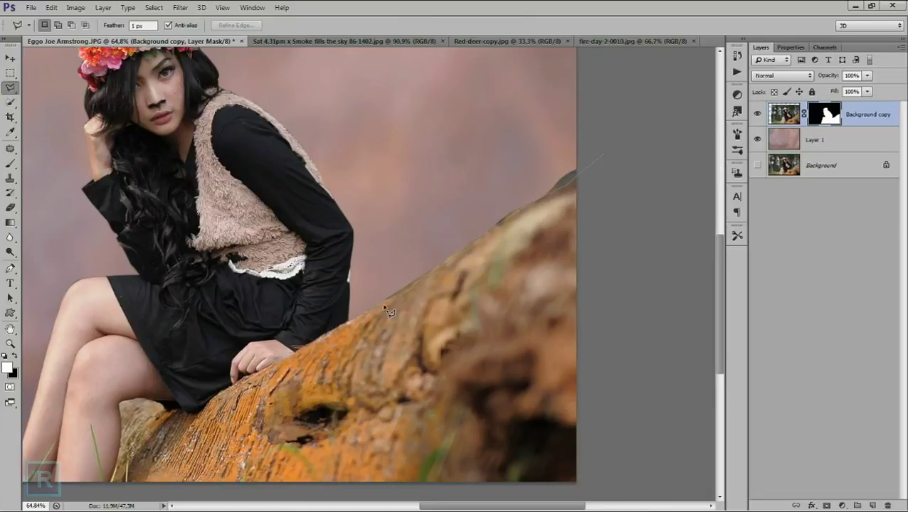
key("alt+bracketleft")
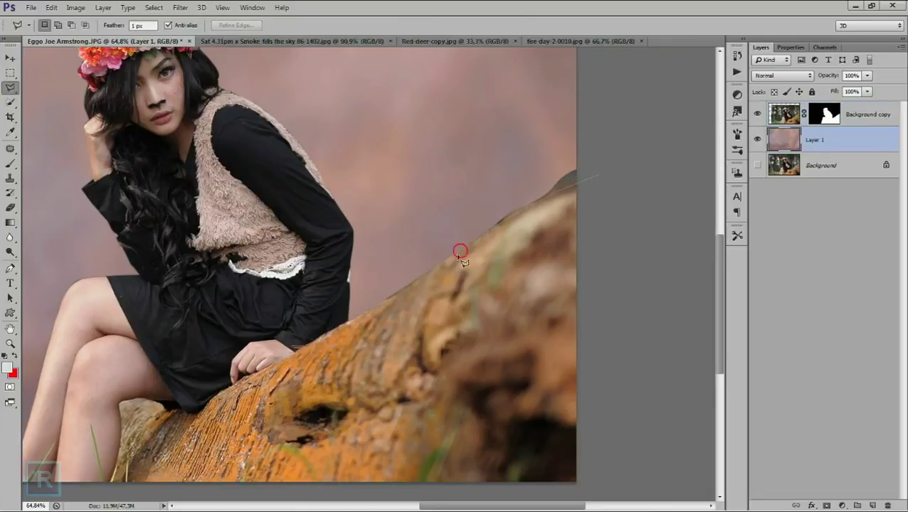
double_click(599, 175)
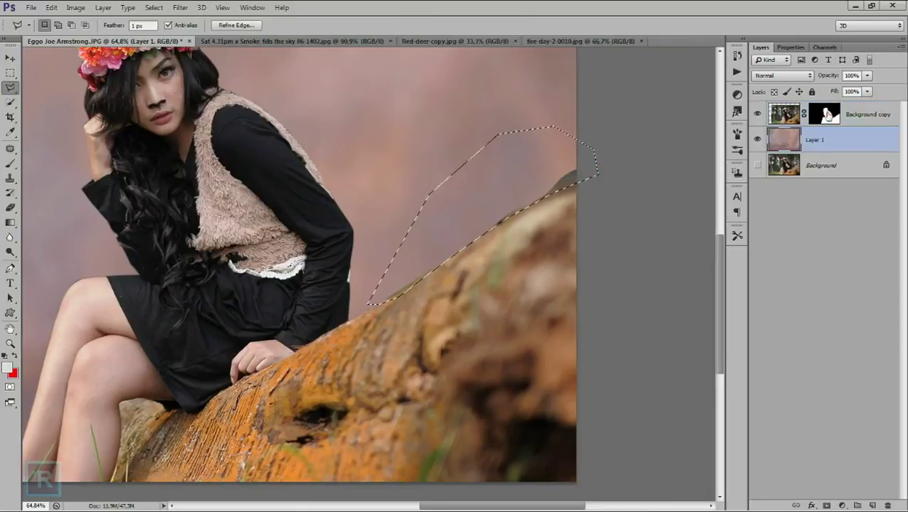
key("alt+bracketright")
key("b")
right_click(396, 205)
left_click(526, 165)
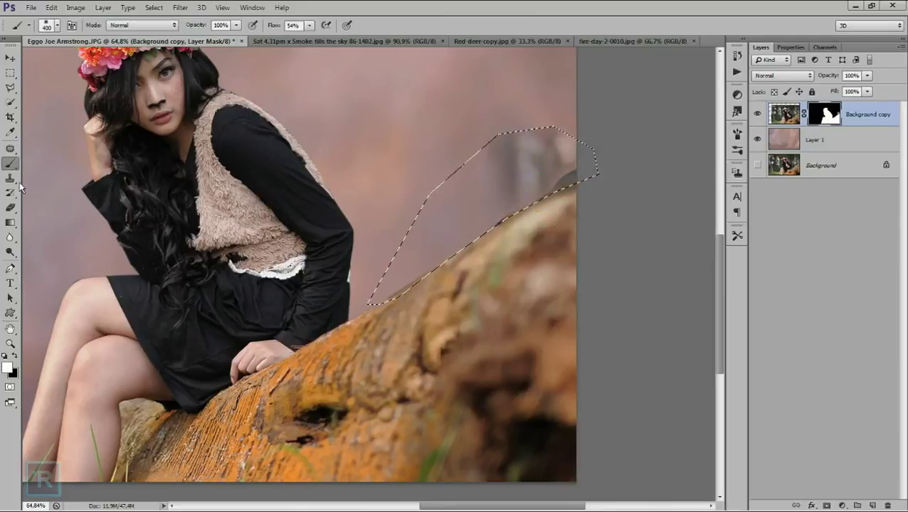
mouse_move(531, 193)
left_mouse_down()
mouse_move(404, 278)
mouse_move(594, 152)
mouse_move(380, 99)
left_mouse_up()
key("ctrl+d")
scroll(379, 99, "down", 3)
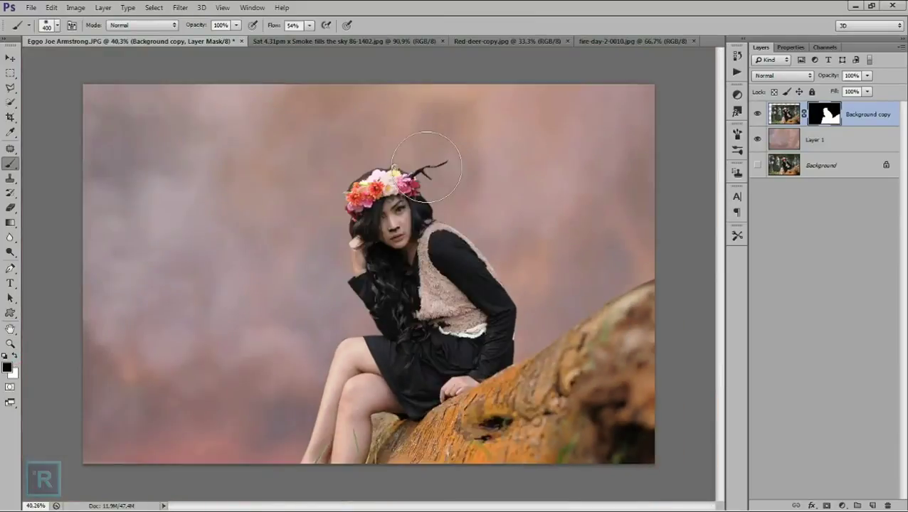
scroll(456, 152, "up", 4)
scroll(463, 172, "up", 2)
- Use Refine Mask's radius brush on the woman's hair and shoulder edge and accept it
right_click(824, 115)
left_click(832, 191)
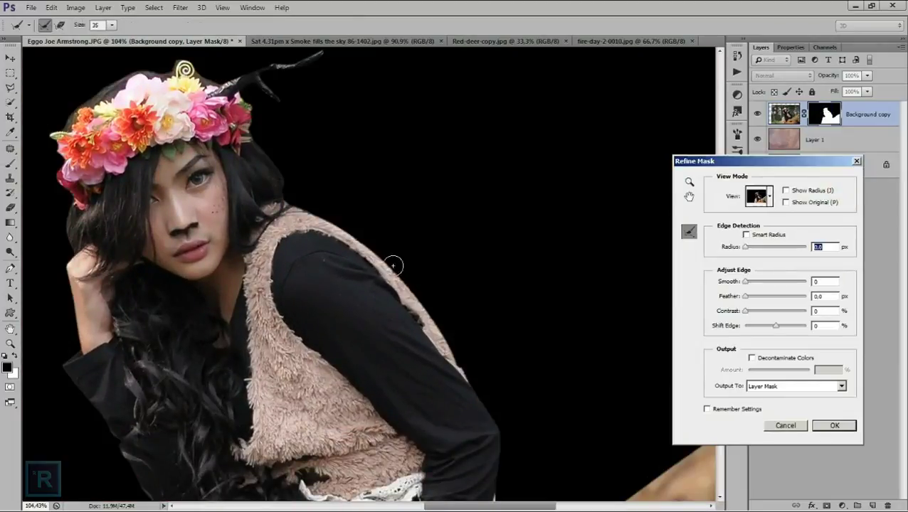
left_click_drag(393, 268, 402, 279)
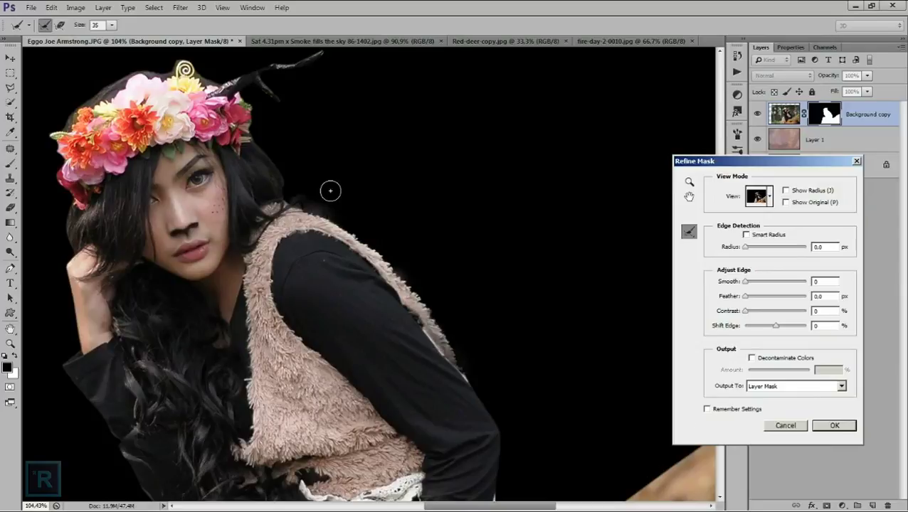
scroll(359, 217, "down", 2)
scroll(246, 96, "up", 3)
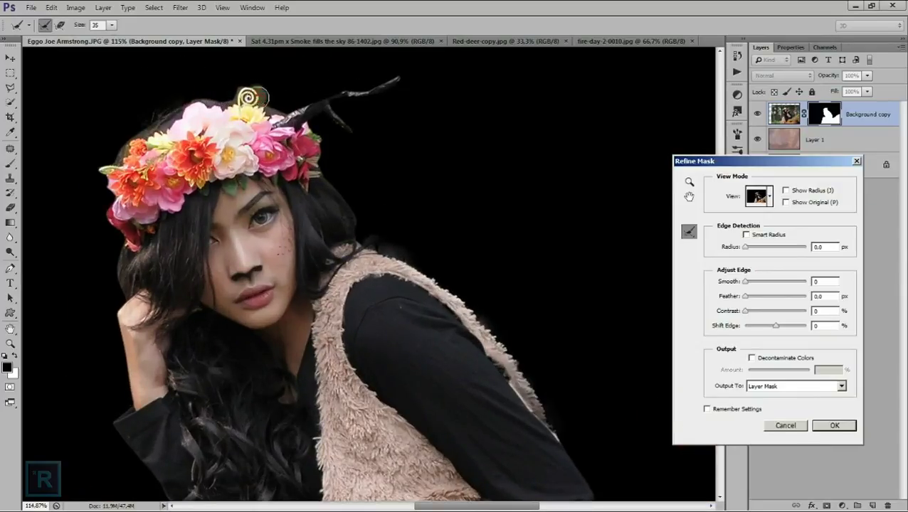
left_click(817, 426)
scroll(400, 279, "down", 5)
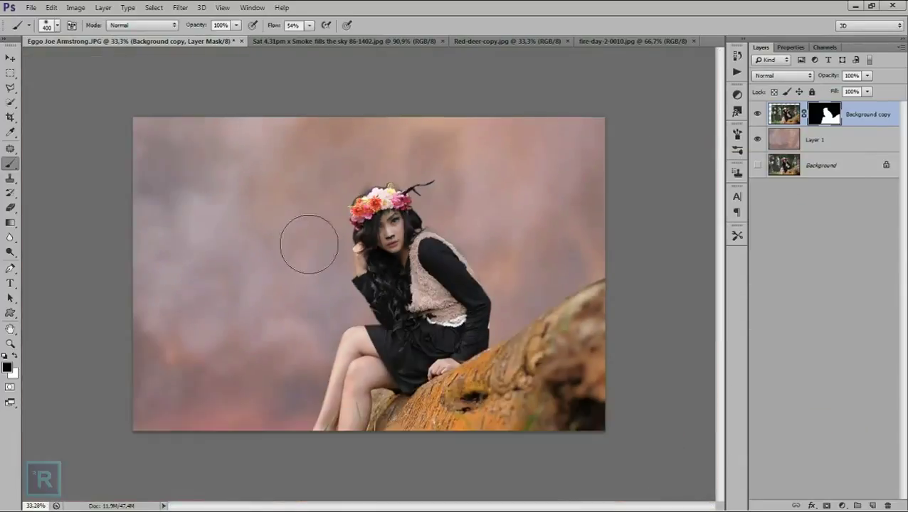
scroll(410, 254, "down", 1)
scroll(659, 149, "up", 1)
right_click(824, 114)
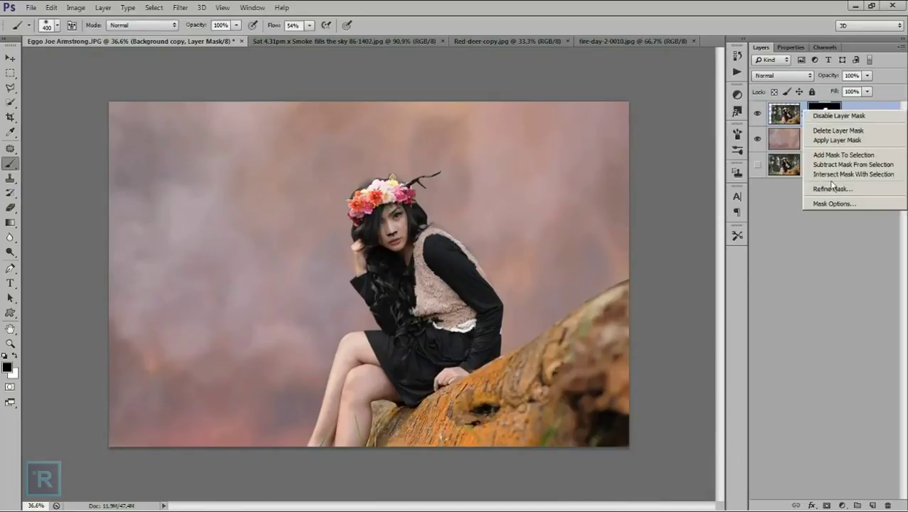
- Apply the layer mask permanently to the Background copy layer
left_click(832, 146)
scroll(631, 274, "up", 2)
left_click_drag(516, 313, 355, 231)
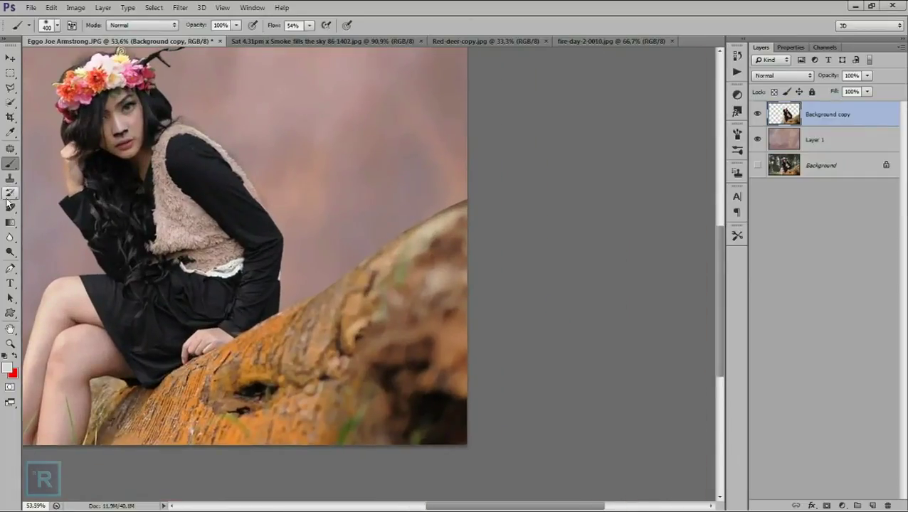
- Soften the log's hard top edge against the backdrop with the Blur tool
left_click(10, 236)
scroll(418, 222, "up", 1)
right_click(418, 222)
left_click(462, 188)
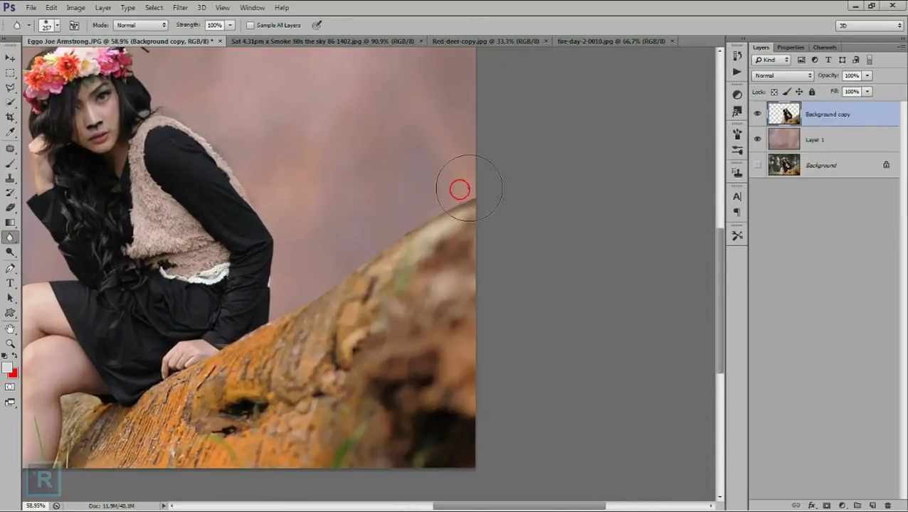
mouse_move(389, 244)
left_mouse_down()
mouse_move(325, 293)
mouse_move(474, 198)
left_mouse_up()
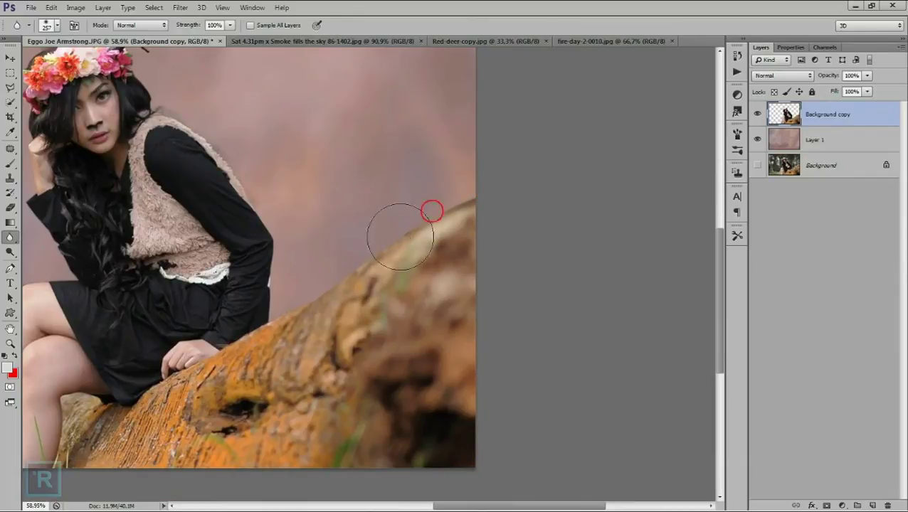
scroll(378, 254, "down", 4)
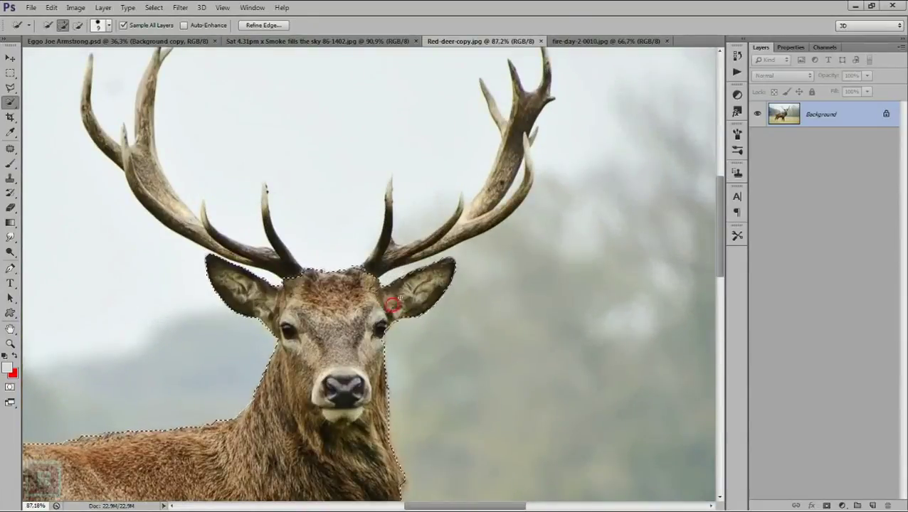
- Add the left antler's middle, upper and outer tines and a right inner tine to the stag selection
left_click_drag(290, 262, 265, 191)
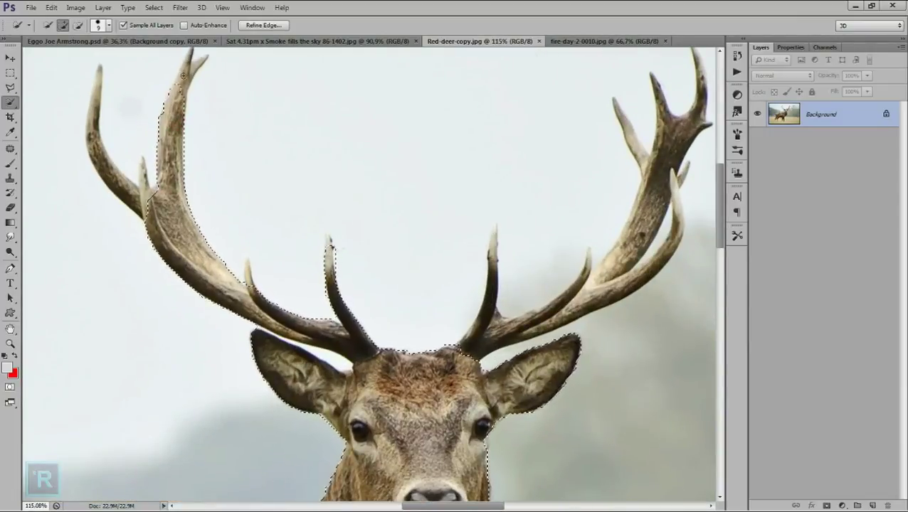
left_click_drag(167, 182, 177, 79)
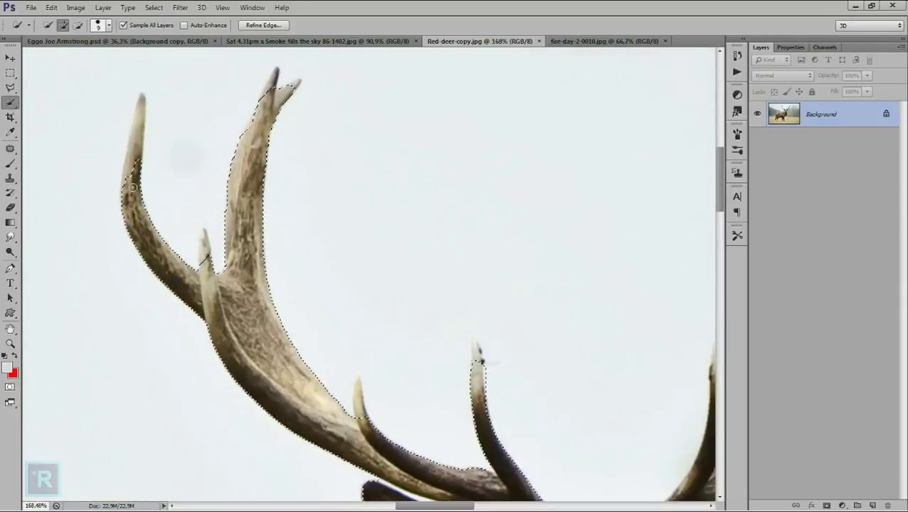
left_click_drag(132, 187, 142, 91)
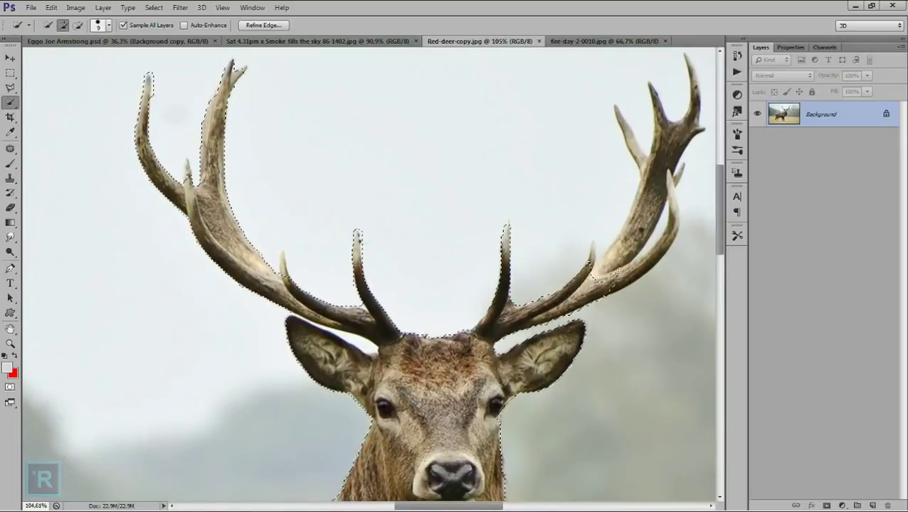
scroll(594, 272, "up", 1)
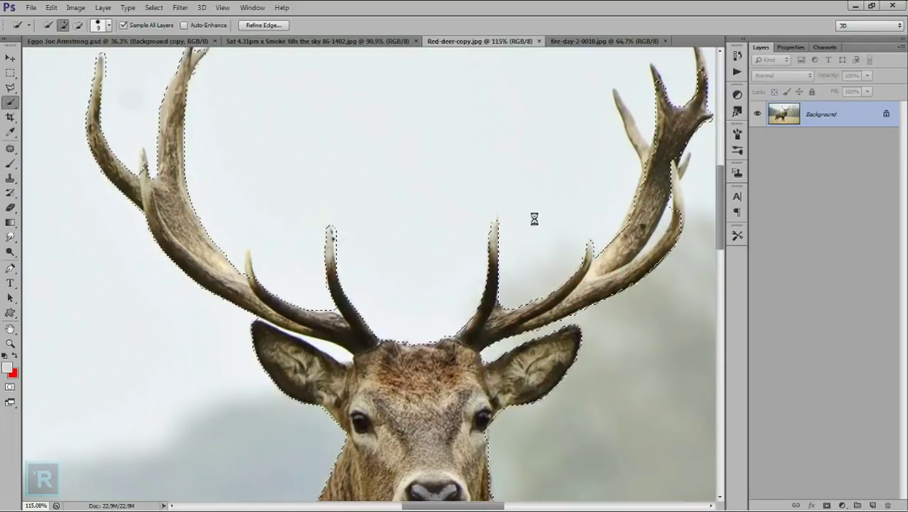
scroll(578, 205, "down", 1)
left_click(554, 148)
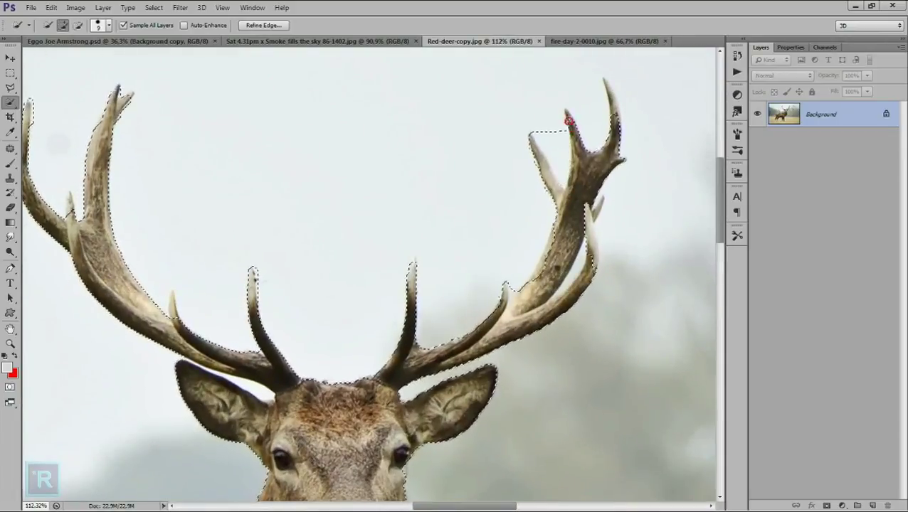
scroll(569, 256, "down", 3)
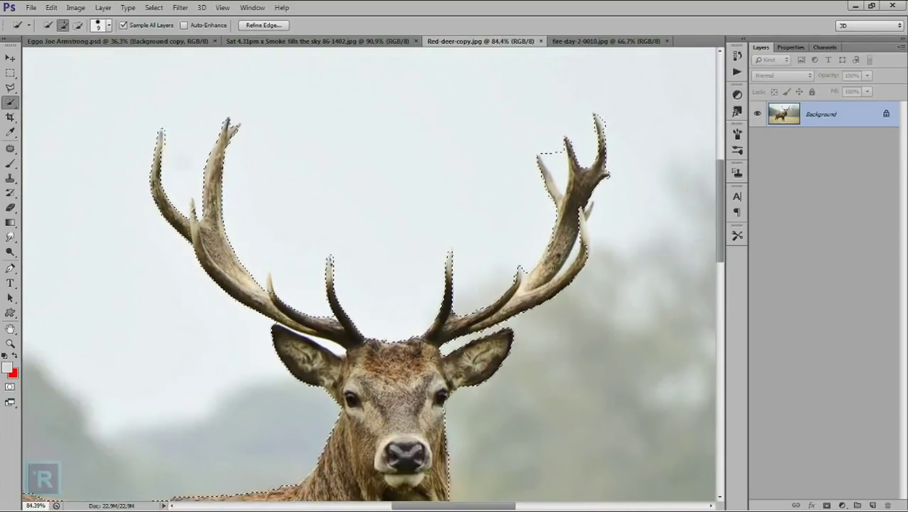
scroll(525, 271, "down", 2)
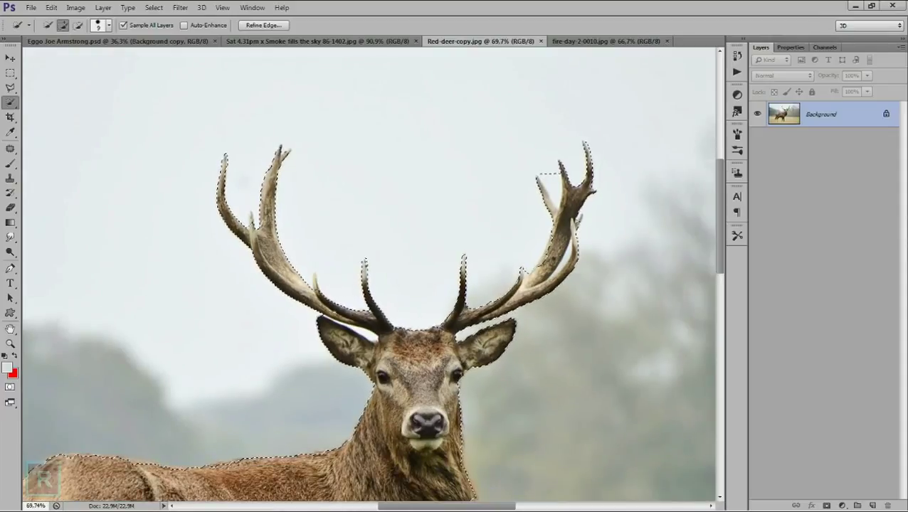
scroll(525, 270, "down", 2)
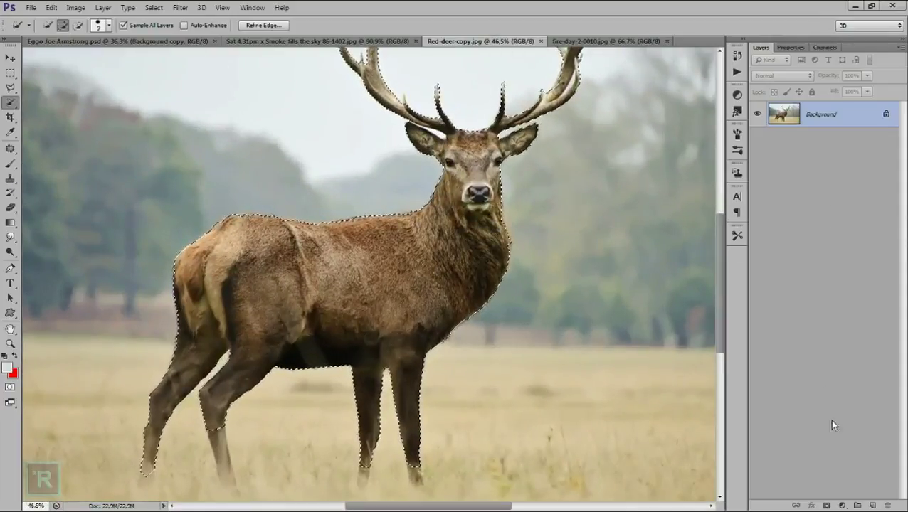
left_click(826, 505)
- Refine the stag's mask, cleaning the pale fringe off the right antler tines
right_click(825, 114)
left_click(833, 196)
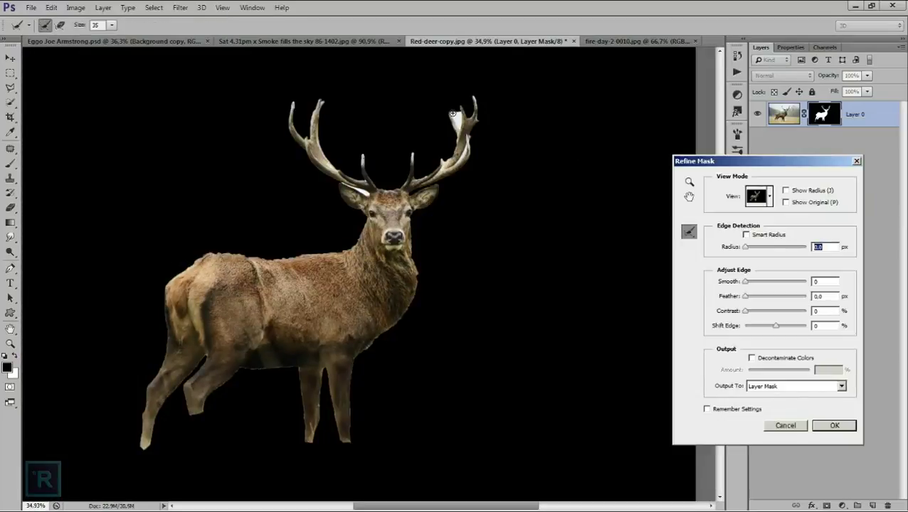
scroll(449, 112, "up", 5)
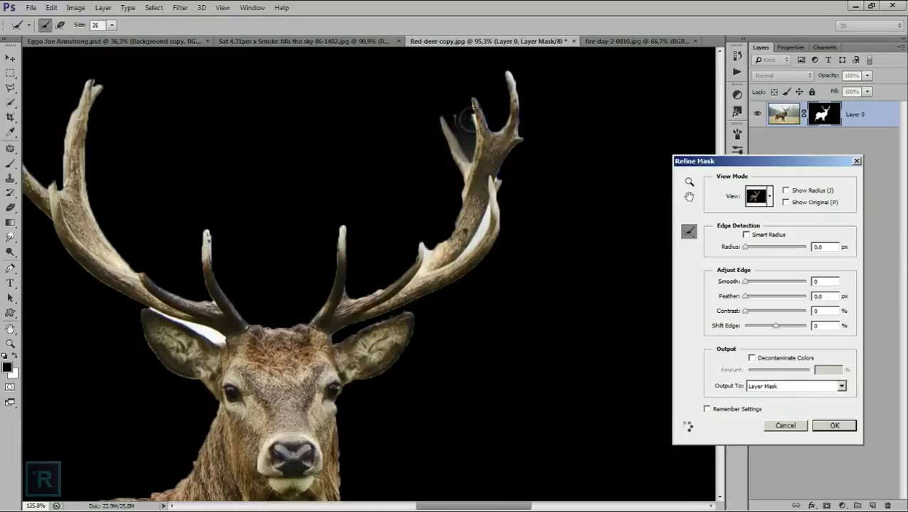
scroll(471, 160, "up", 2)
left_click_drag(480, 196, 454, 178)
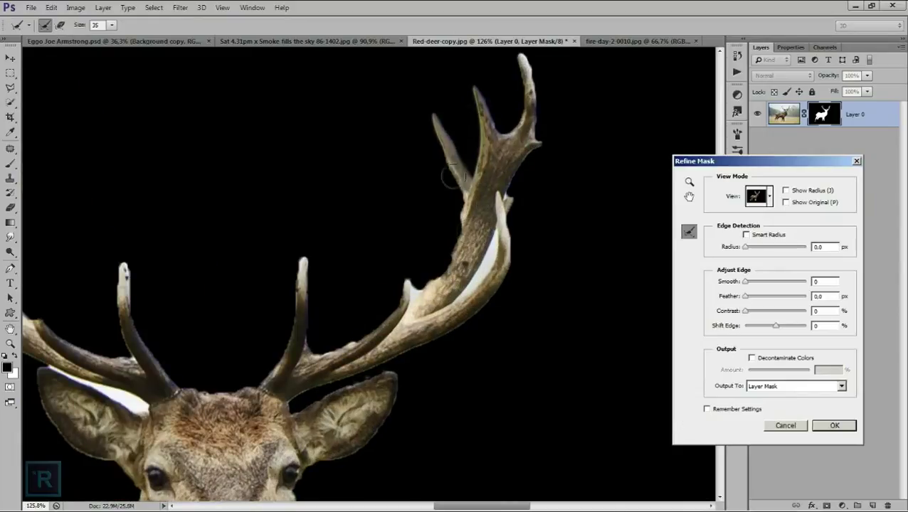
left_click_drag(457, 302, 476, 280)
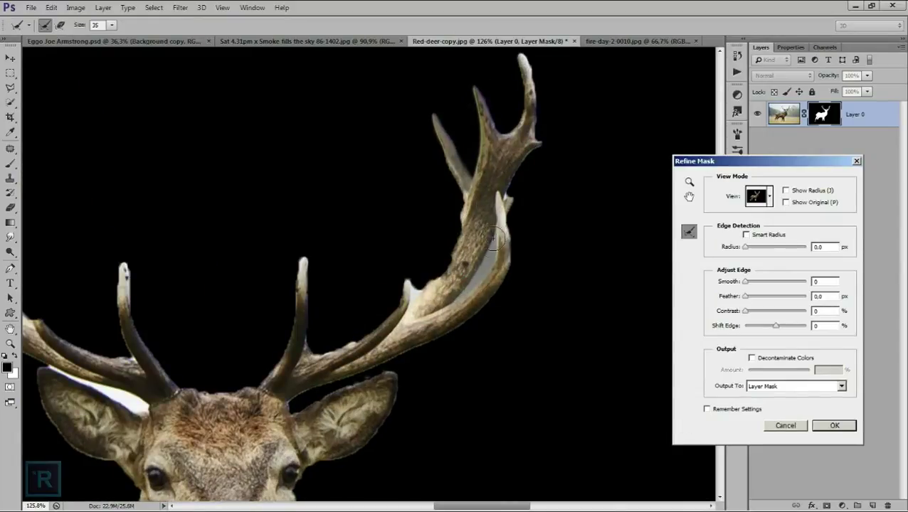
scroll(498, 242, "down", 3)
scroll(391, 248, "down", 1)
scroll(222, 187, "up", 2)
scroll(223, 187, "down", 2)
scroll(223, 188, "down", 1)
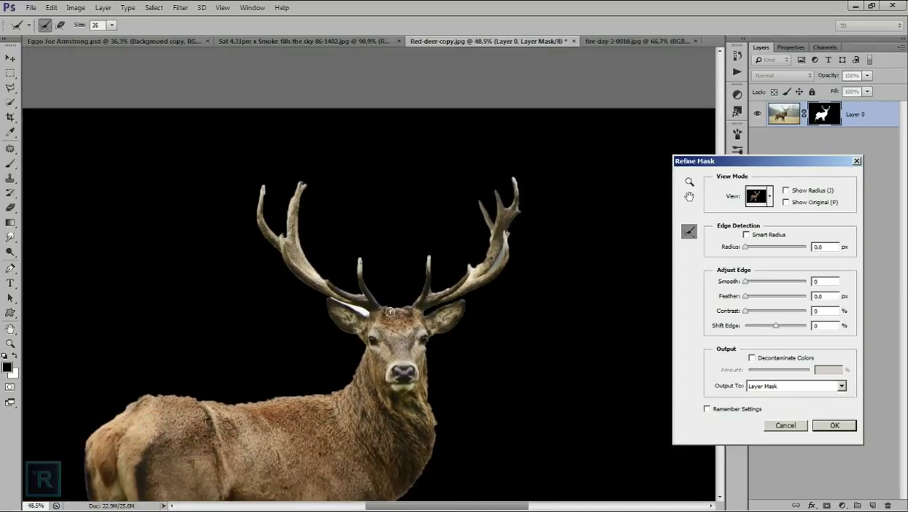
left_click(832, 424)
scroll(308, 284, "up", 2)
scroll(284, 306, "up", 1)
scroll(250, 325, "up", 2)
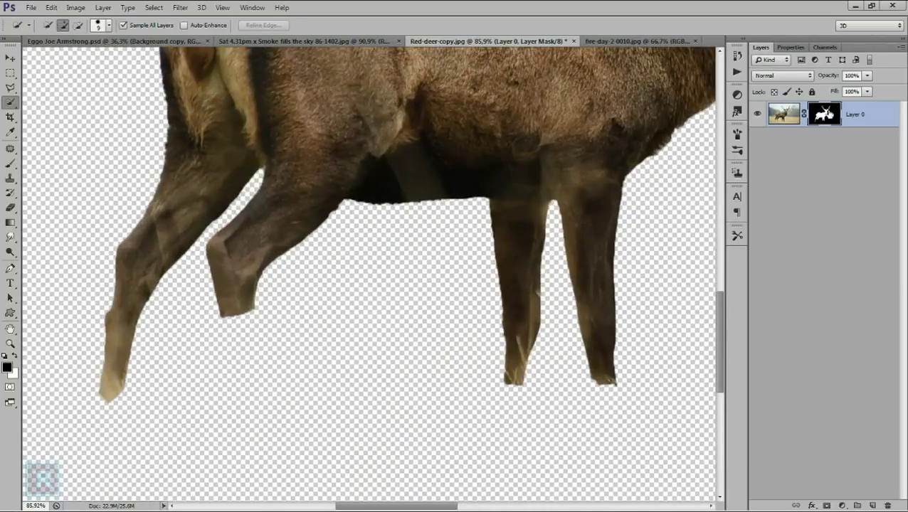
- Paint white on the deer's mask to restore its front legs and hooves
key("b")
right_click(295, 314)
left_click(237, 300)
left_click(16, 356)
left_click_drag(237, 325, 258, 430)
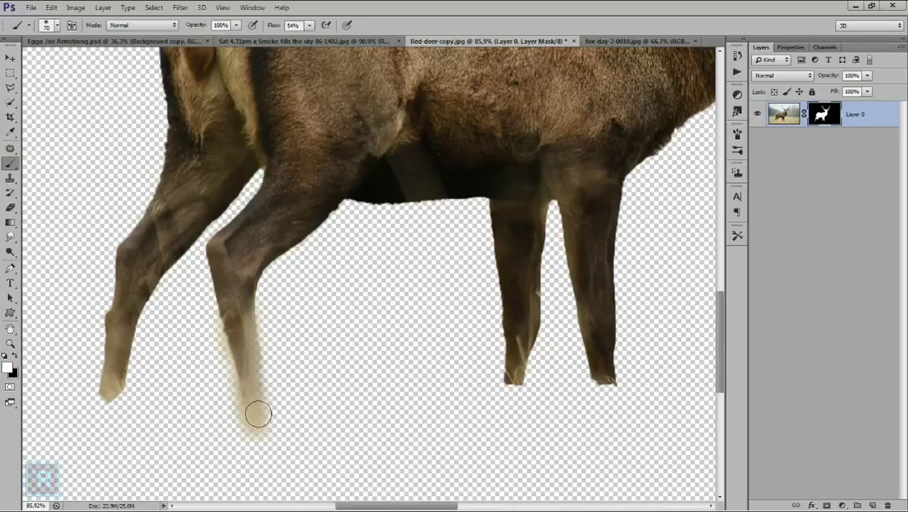
left_click_drag(240, 328, 257, 436)
left_click_drag(107, 415, 103, 421)
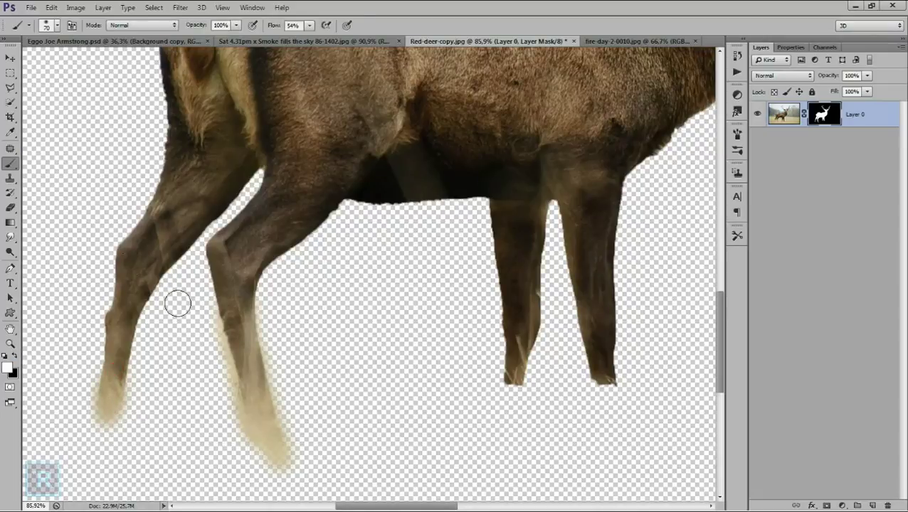
- Trim the ragged hind hoof edge with a 37 px black brush
left_click(15, 358)
right_click(355, 313)
type("37")
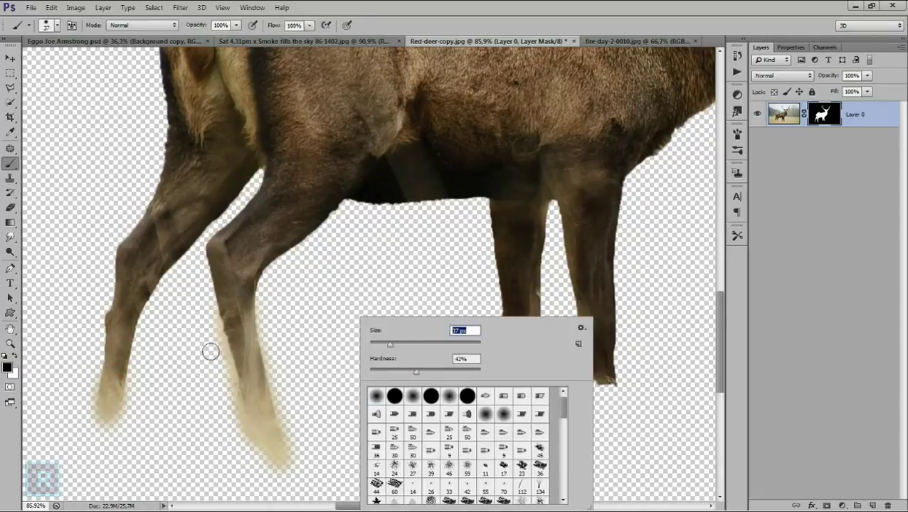
key("Return")
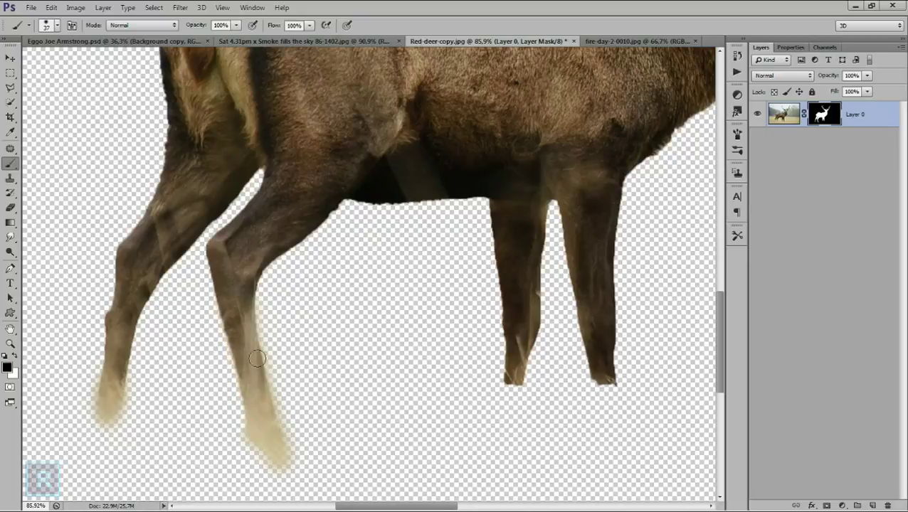
left_click_drag(281, 410, 297, 461)
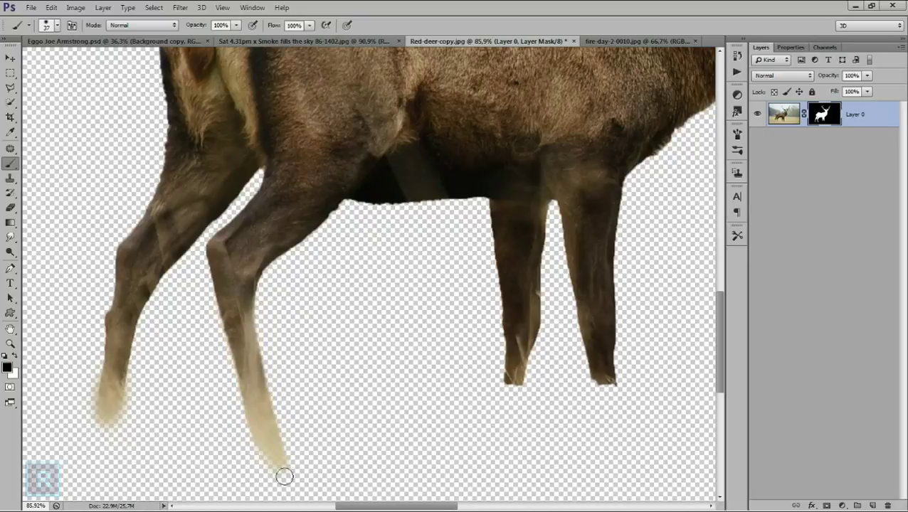
- Reveal a band of grass beneath the deer with an 825 px white brush
scroll(259, 469, "down", 5)
right_click(427, 317)
left_click_drag(486, 349, 519, 348)
key("Return")
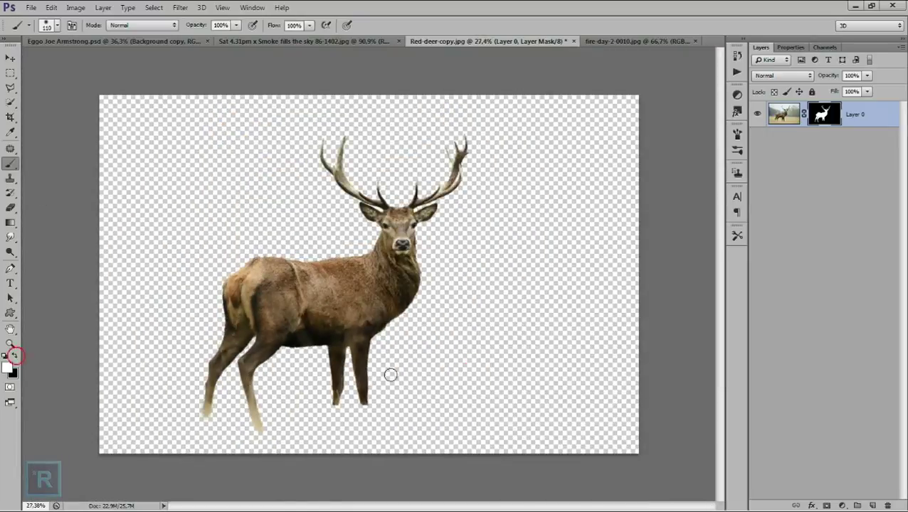
right_click(441, 316)
key("Return")
left_click_drag(202, 425, 385, 426)
right_click(441, 316)
key("Return")
mouse_move(326, 433)
left_mouse_down()
mouse_move(386, 441)
mouse_move(334, 475)
left_mouse_up()
- Carry the deer into the woman composite and mirror it horizontally
left_click(783, 114)
left_click(11, 57)
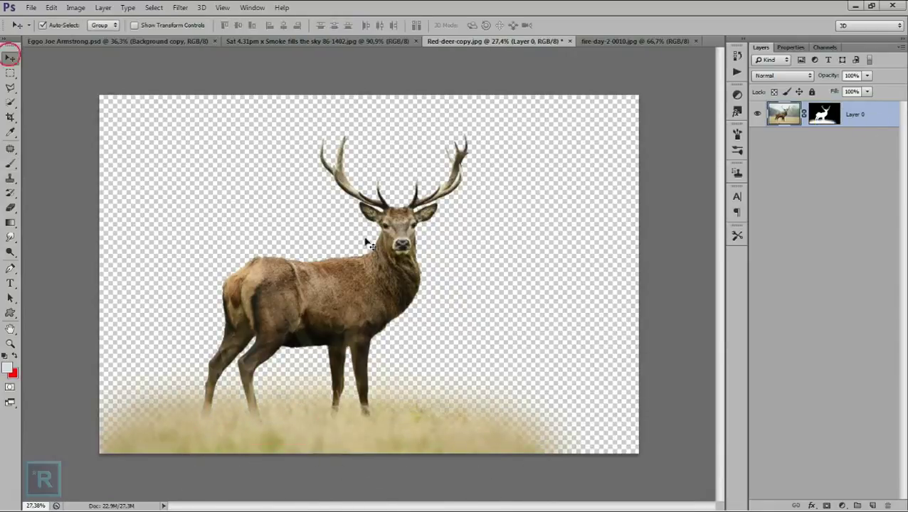
left_click_drag(369, 244, 235, 284)
scroll(367, 274, "down", 3)
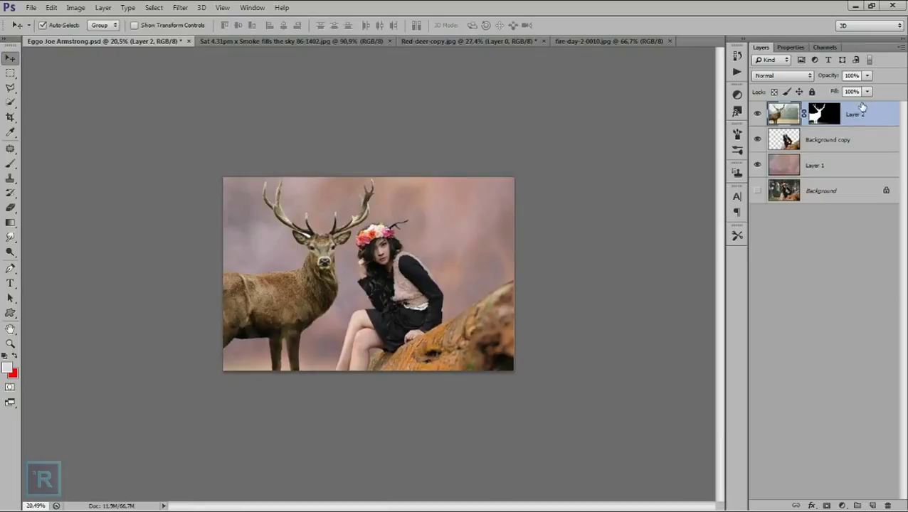
key("ctrl+t")
left_click_drag(314, 247, 398, 238)
right_click(402, 235)
left_click(456, 371)
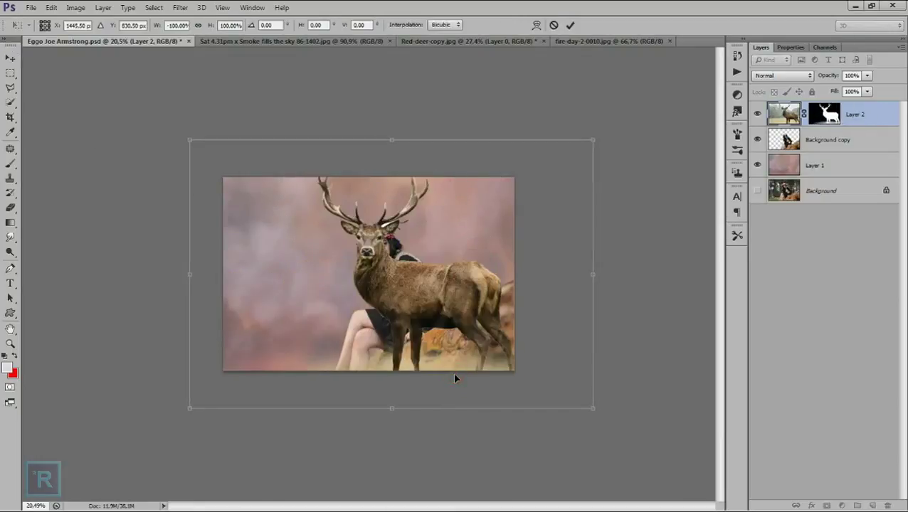
key("Return")
- Move the deer layer behind the woman and shrink it to about 76%
left_click_drag(846, 115, 853, 152)
key("ctrl+t")
mouse_move(477, 283)
left_mouse_down()
mouse_move(370, 287)
mouse_move(380, 313)
left_mouse_up()
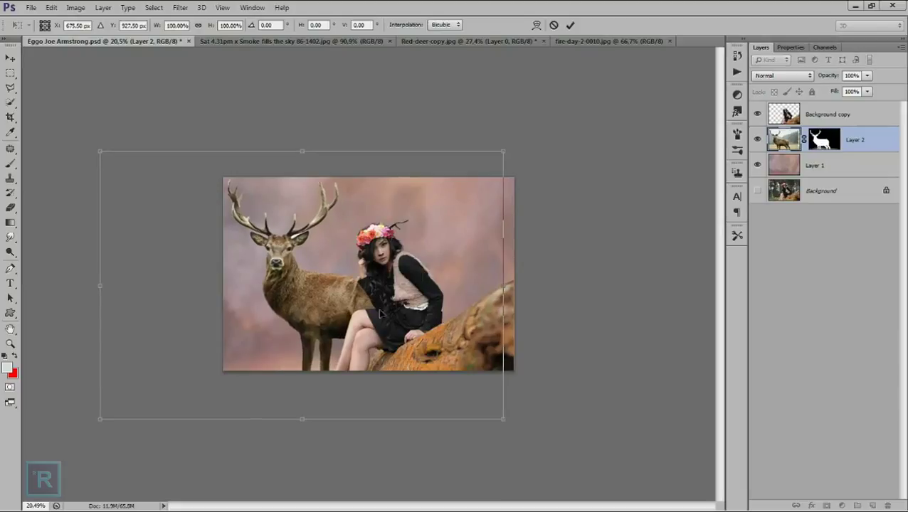
left_click_drag(101, 153, 148, 178)
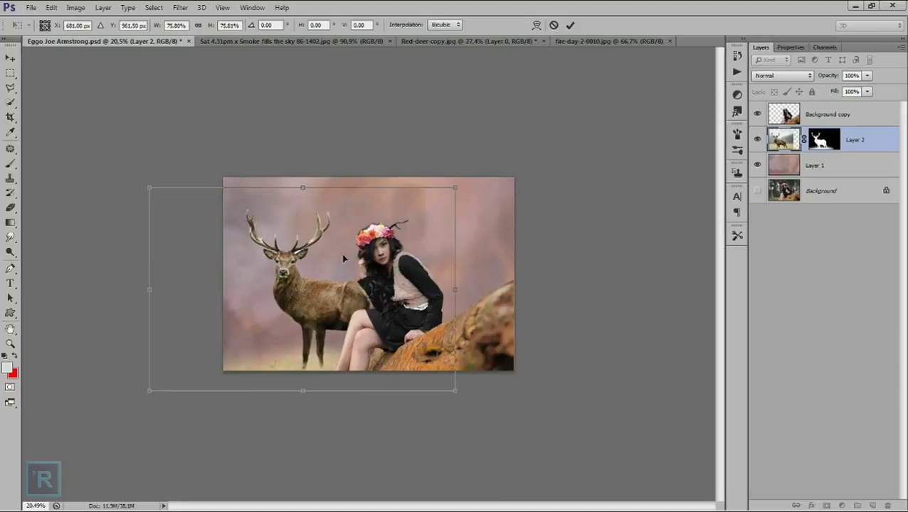
key("ctrl+plus")
- Settle the deer's facing direction, tilt it about -1.3° and nudge it into place
right_click(387, 293)
left_click(427, 429)
right_click(379, 320)
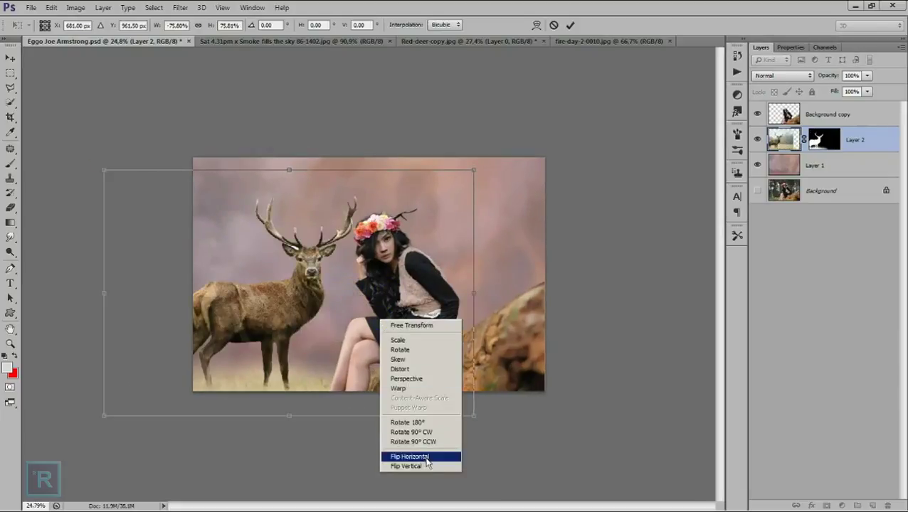
left_click(427, 457)
left_click_drag(445, 342, 456, 339)
left_click_drag(520, 326, 519, 321)
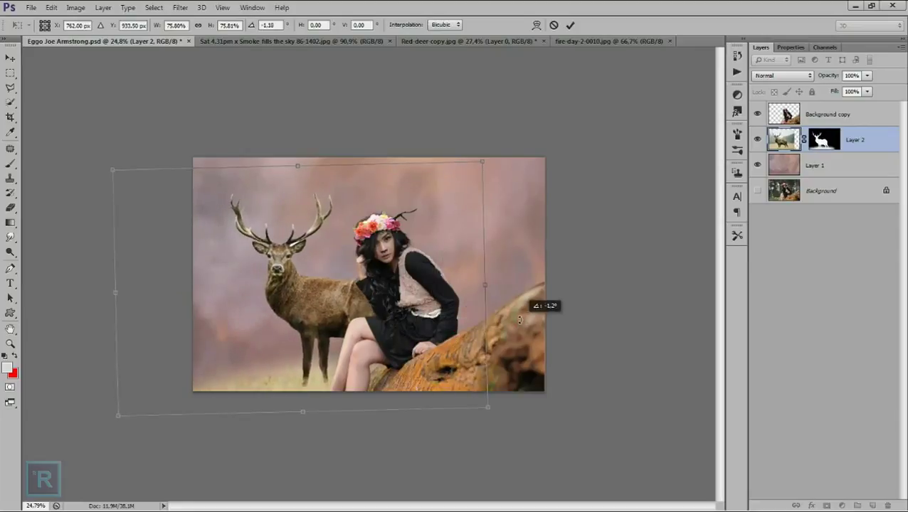
left_click_drag(397, 294, 394, 287)
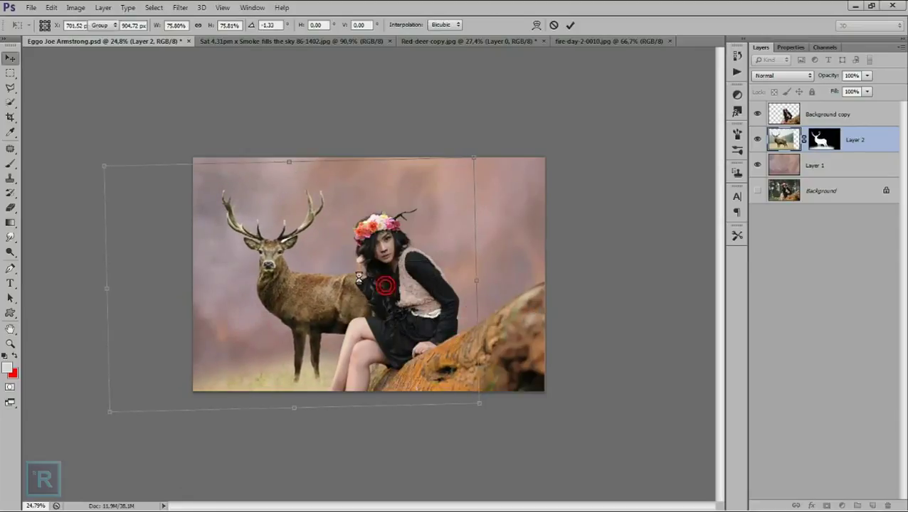
key("Return")
scroll(306, 264, "up", 5)
scroll(203, 199, "up", 2)
scroll(288, 263, "down", 5)
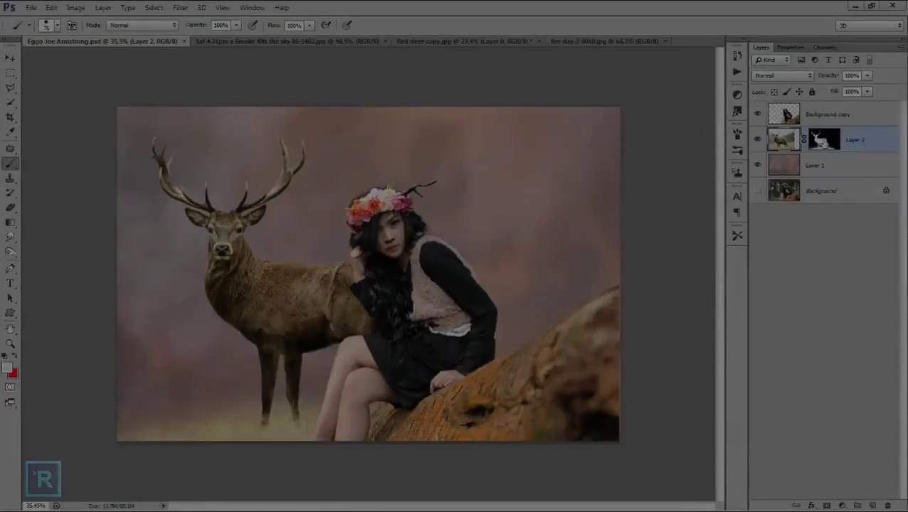
- Apply the deer's layer mask permanently
right_click(823, 140)
left_click(826, 169)
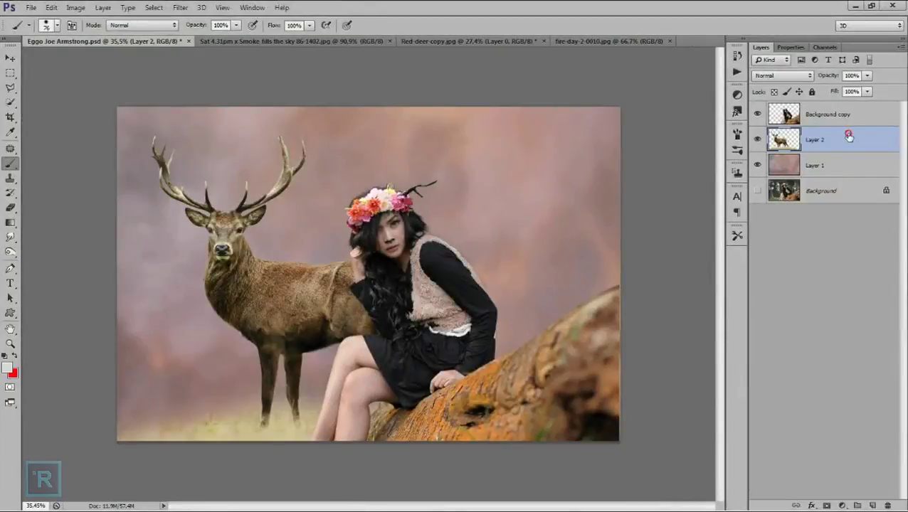
scroll(285, 199, "up", 3)
scroll(398, 214, "up", 2)
- Erase the dark twig from the woman's flower crown on Background copy
left_click(848, 114)
scroll(454, 231, "up", 1)
scroll(454, 231, "up", 1)
key("e")
right_click(480, 205)
mouse_move(477, 220)
left_mouse_down()
mouse_move(406, 229)
mouse_move(388, 247)
left_mouse_up()
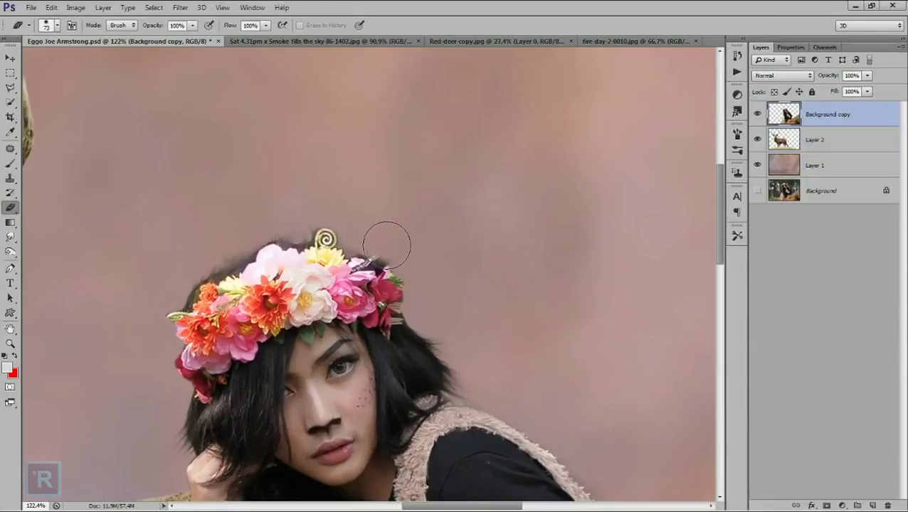
scroll(343, 223, "down", 3)
- Select the deer layer and switch to the freehand Lasso Tool
left_click(864, 140)
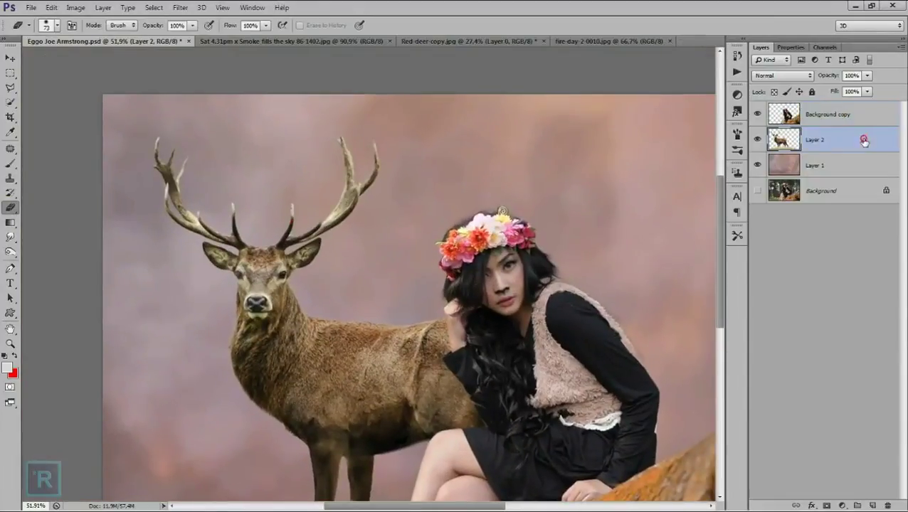
right_click(10, 88)
left_click(43, 86)
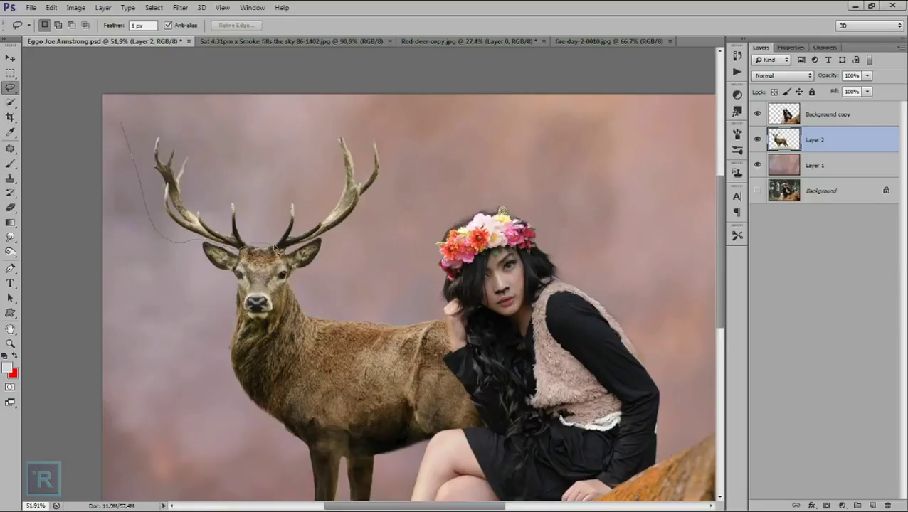
- Copy the stag's antlers to a new layer, shrunk and rotated about -18° onto her head
left_click_drag(124, 122, 126, 118)
right_click(216, 148)
left_click(263, 224)
key("ctrl+t")
scroll(251, 229, "down", 2)
left_click_drag(206, 163, 424, 180)
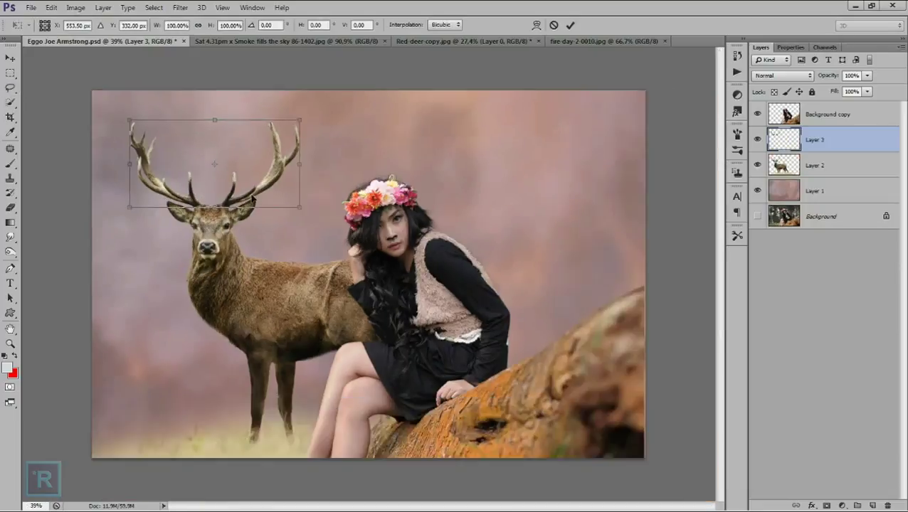
mouse_move(496, 202)
left_mouse_down()
mouse_move(477, 192)
mouse_move(496, 141)
mouse_move(410, 148)
left_mouse_up()
scroll(410, 149, "up", 2)
left_click_drag(470, 77, 454, 80)
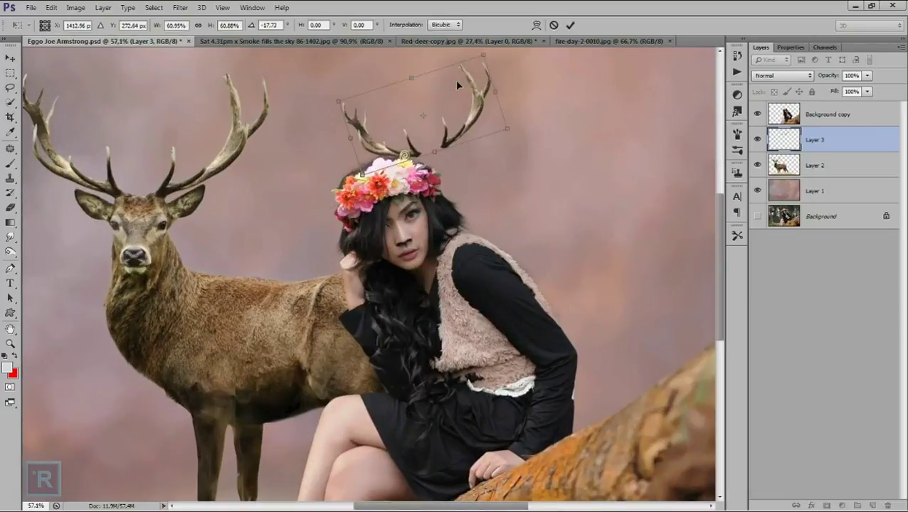
key("Return")
- Split the left antler onto its own layer and move both antlers toward the crown
key("m")
scroll(427, 72, "down", 1)
left_click_drag(420, 54, 492, 125)
right_click(498, 125)
left_click(516, 212)
key("v")
left_click_drag(366, 130, 299, 175)
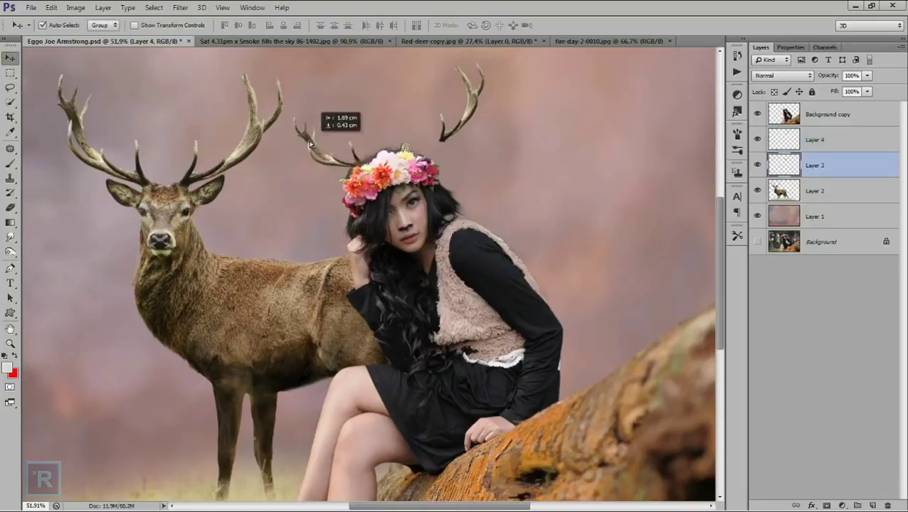
mouse_move(471, 105)
left_mouse_down()
mouse_move(448, 128)
mouse_move(419, 101)
left_mouse_up()
scroll(476, 114, "down", 1)
- Shrink and angle the left antler into the flower crown
key("ctrl+t")
key("Return")
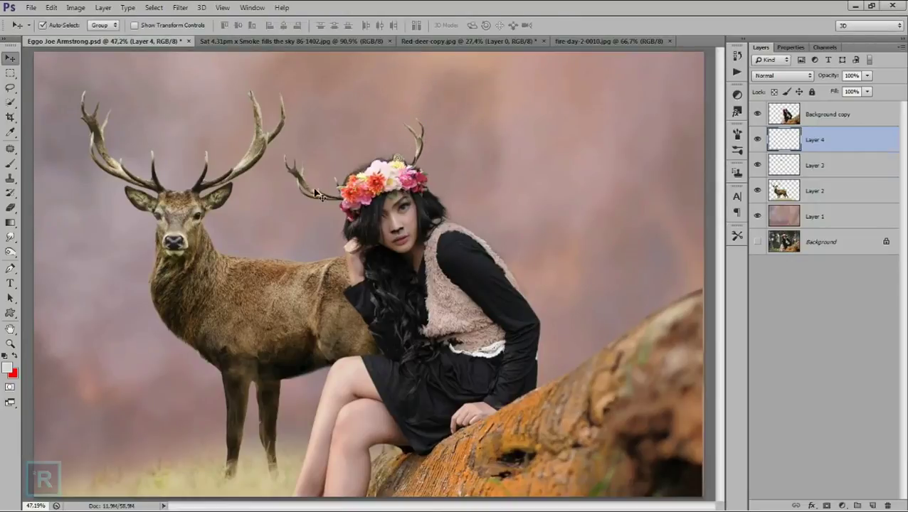
key("ctrl+t")
left_click_drag(285, 157, 328, 192)
key("Return")
scroll(397, 184, "up", 1)
key("ctrl+t")
left_click_drag(349, 132, 340, 192)
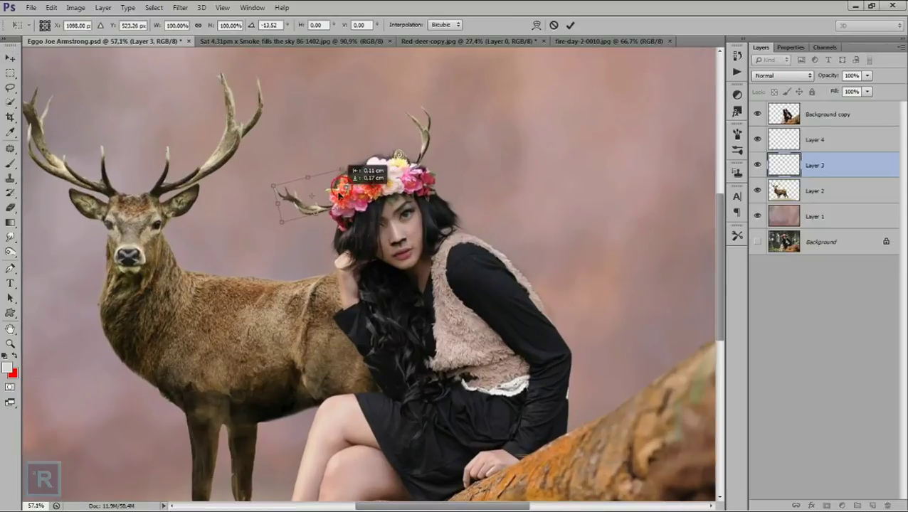
key("Return")
- Rotate the right antler about 15°, then select both antler layers with the woman's layer
scroll(399, 155, "down", 2)
scroll(399, 155, "up", 3)
left_click(427, 136)
key("ctrl+t")
left_click_drag(455, 75, 502, 96)
left_click_drag(417, 139, 414, 112)
key("Return")
scroll(440, 108, "down", 2)
scroll(366, 151, "down", 1)
scroll(292, 201, "up", 1)
left_click(842, 160, "shift")
left_click(851, 156, "shift")
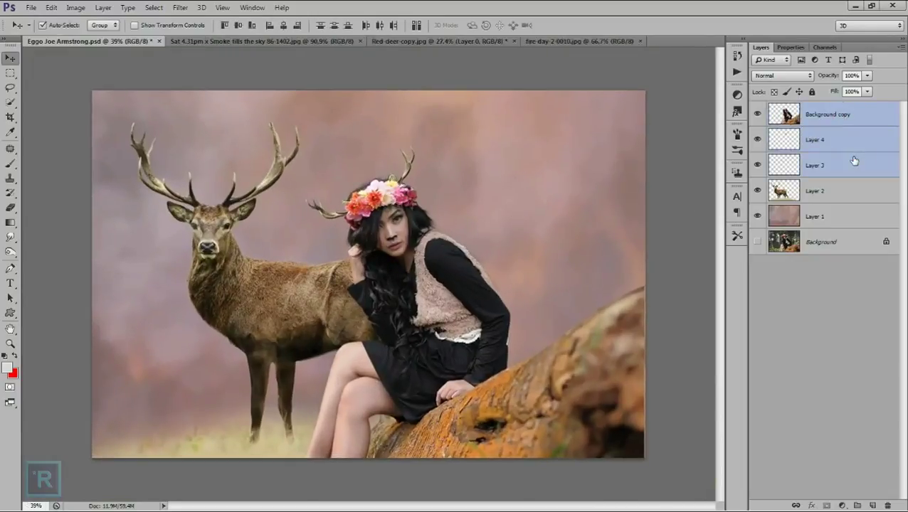
- Merge the antlers into the woman's layer and add an Exposure adjustment
key("ctrl+e")
left_click(841, 504)
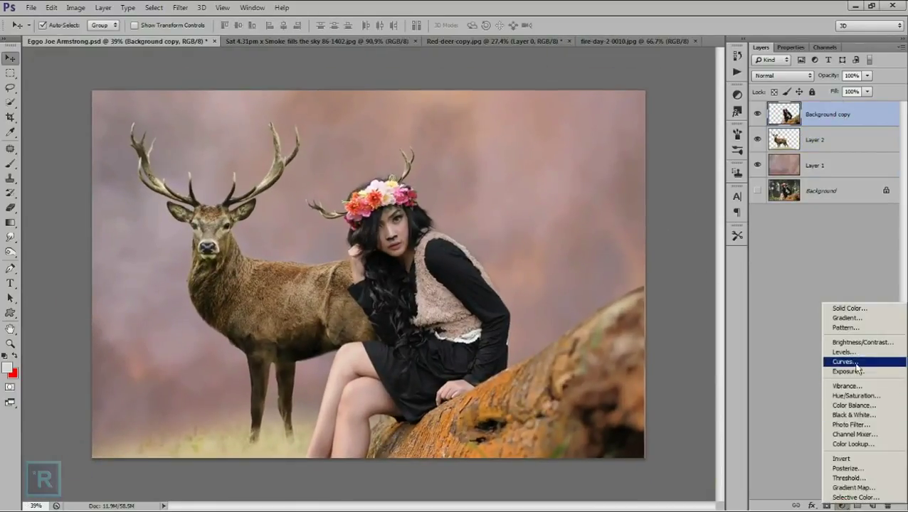
left_click(863, 373)
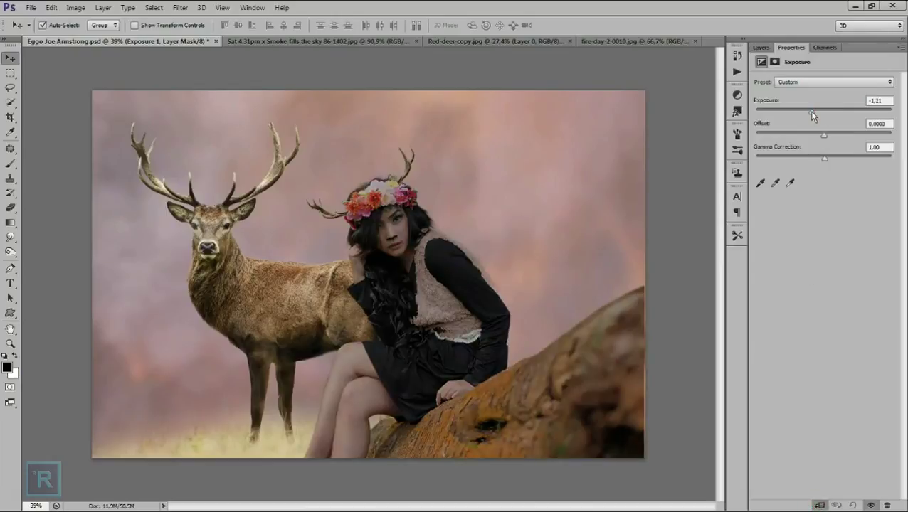
left_click(760, 47)
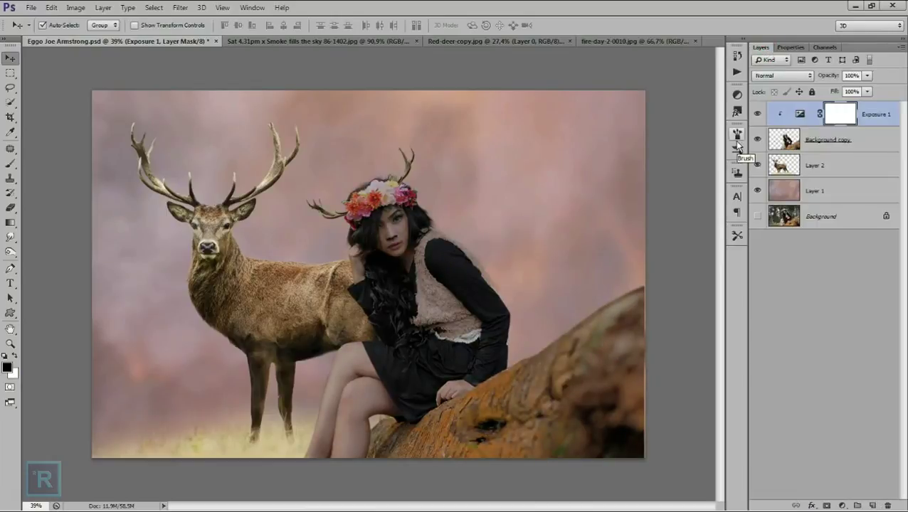
- Paint the Exposure mask black off her face, antlers and hair with a soft 182 px brush
left_click(10, 163)
right_click(486, 251)
left_click_drag(569, 308, 543, 308)
left_click_drag(563, 275, 575, 275)
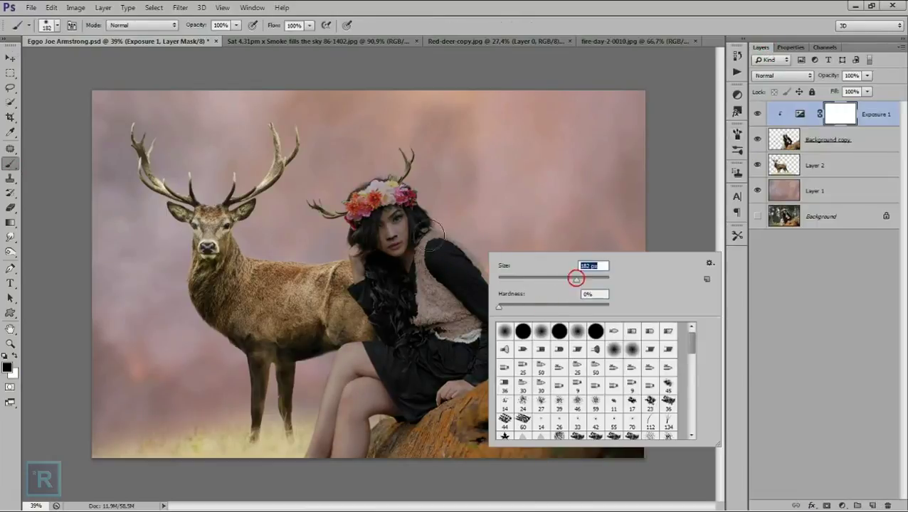
key("Return")
left_click_drag(389, 227, 298, 202)
mouse_move(355, 186)
left_mouse_down()
mouse_move(409, 164)
mouse_move(398, 221)
mouse_move(359, 313)
left_mouse_up()
scroll(372, 280, "up", 1)
- Mask the exposure off the woman's vest and legs
left_click_drag(434, 278, 526, 285)
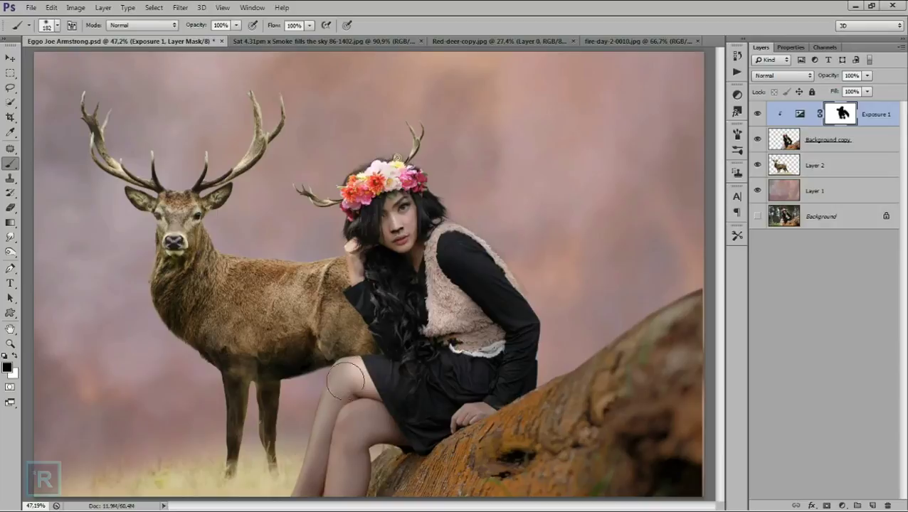
scroll(341, 377, "down", 1)
scroll(335, 381, "down", 1)
left_click_drag(342, 356, 316, 450)
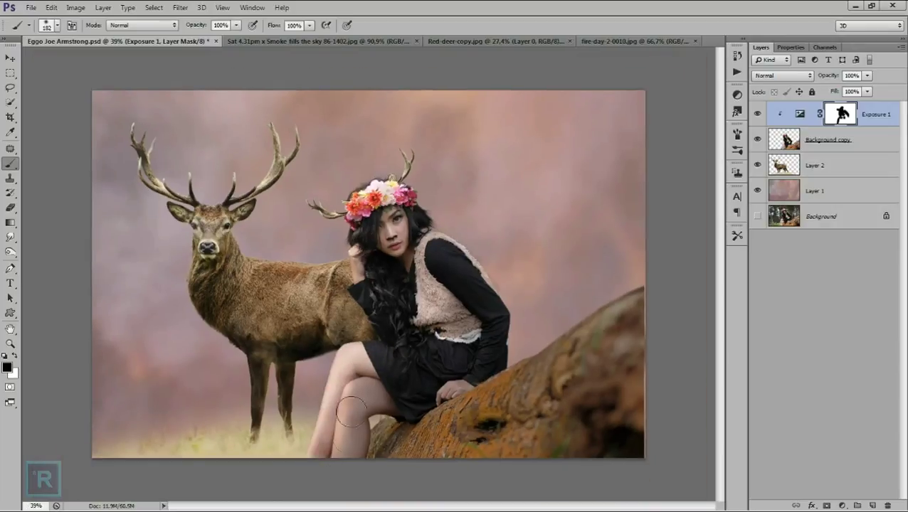
left_click_drag(349, 352, 351, 424)
- Paint the mask along the log edge at 67% brush opacity
key("6")
key("7")
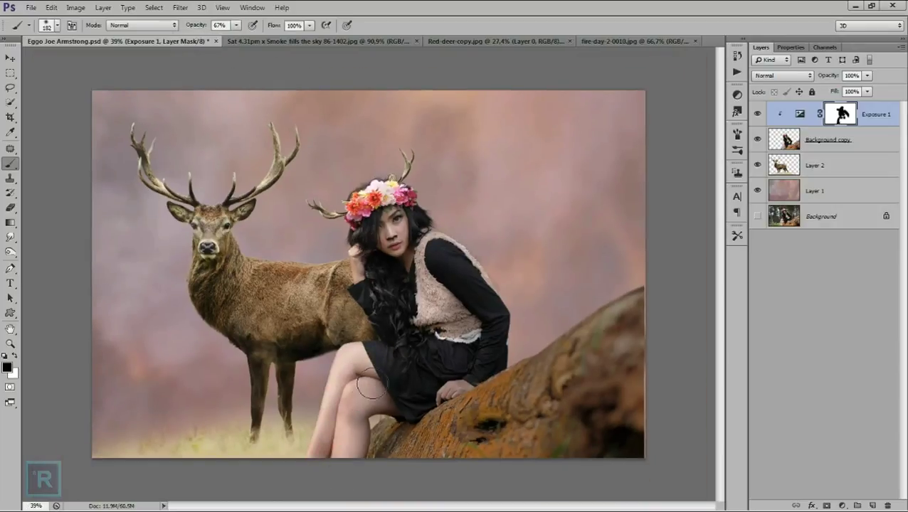
left_click_drag(522, 374, 563, 331)
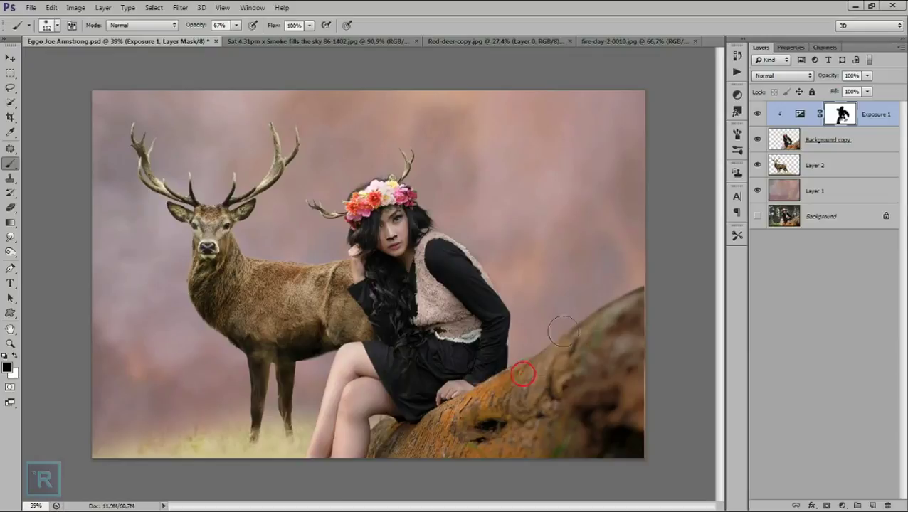
scroll(391, 231, "down", 2)
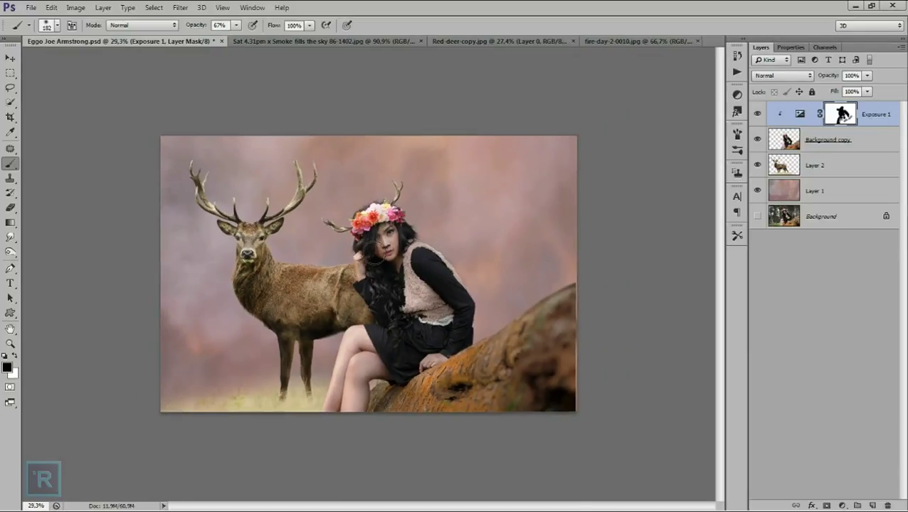
scroll(392, 285, "up", 4)
scroll(411, 368, "down", 3)
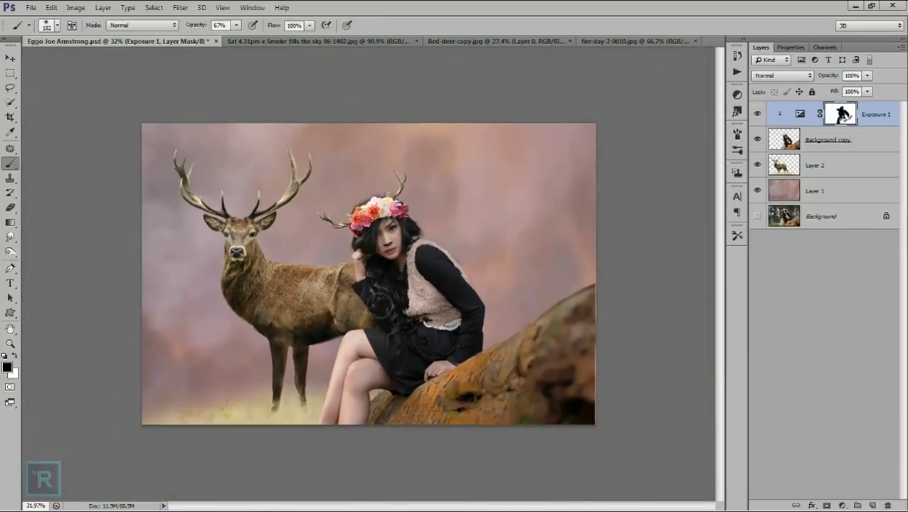
- Lower the brush opacity to about 25% and switch to painting white
left_click_drag(229, 26, 212, 41)
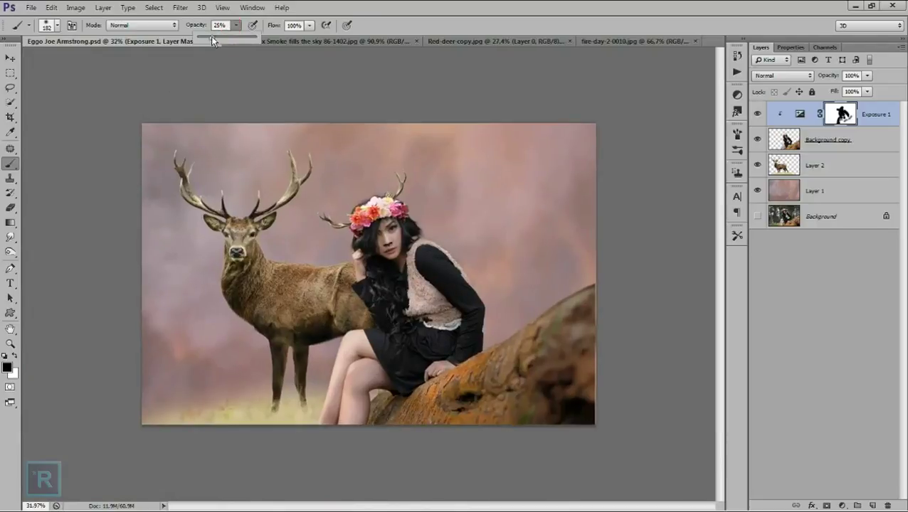
key("x")
right_click(432, 353)
key("Escape")
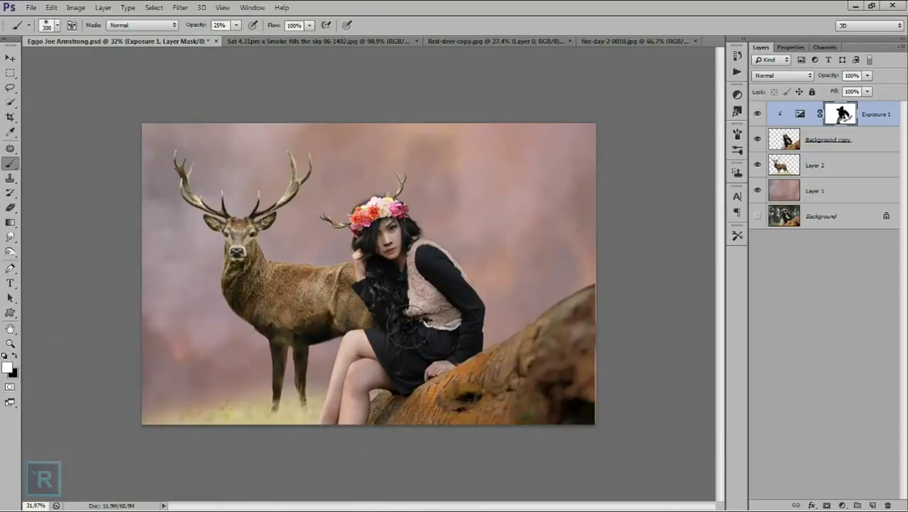
scroll(402, 355, "up", 3)
- Add an Exposure adjustment with raised exposure, clipped to the woman's Background copy layer
left_click(842, 505)
left_click(831, 432)
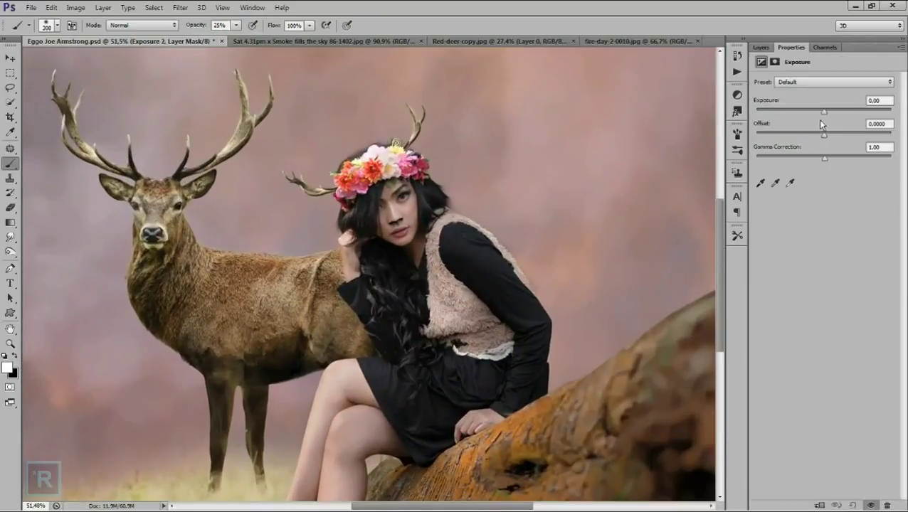
left_click_drag(824, 111, 831, 112)
left_click(819, 504)
left_click(761, 46)
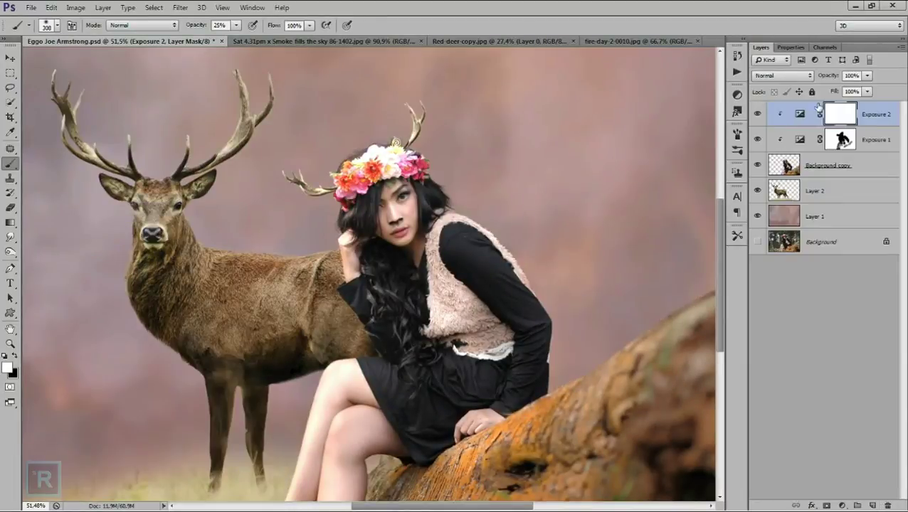
- Paint the exposure mask with a 119 px brush over her face, vest and legs
left_click_drag(391, 213, 349, 192)
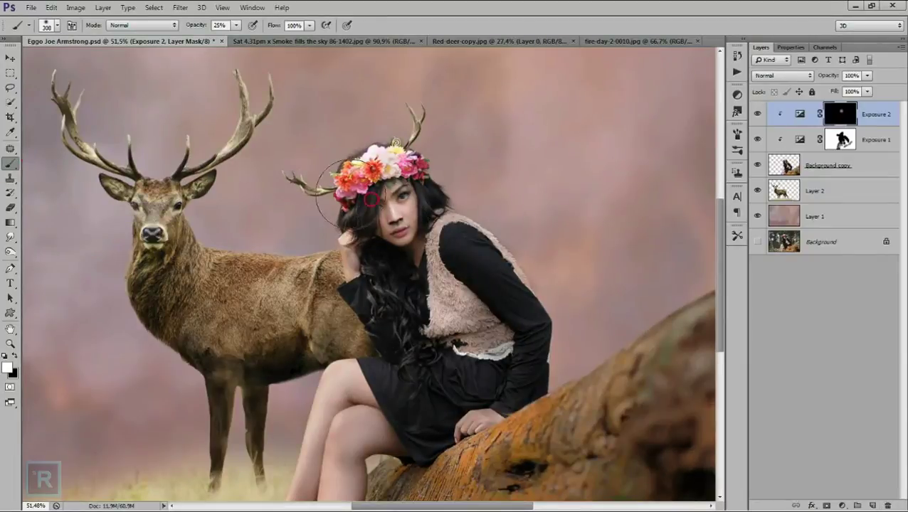
left_click_drag(491, 267, 453, 229)
left_click_drag(437, 283, 451, 317)
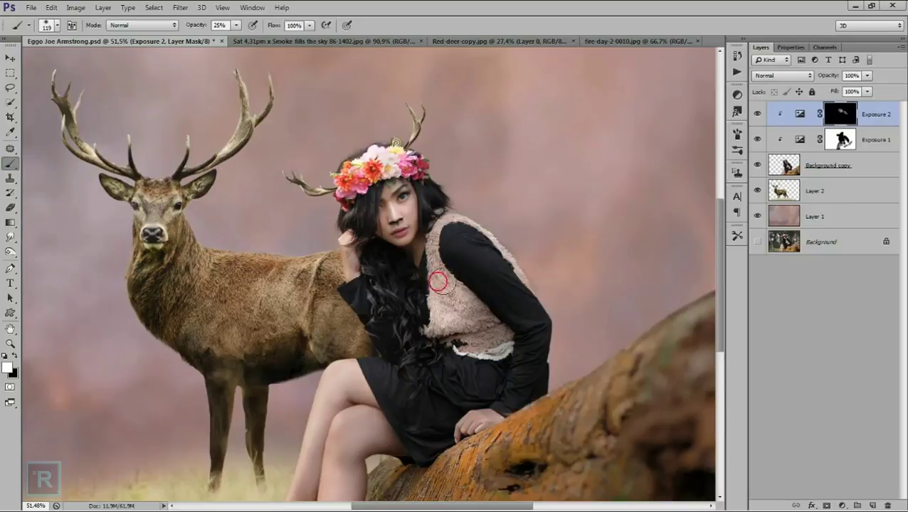
left_click_drag(358, 372, 340, 470)
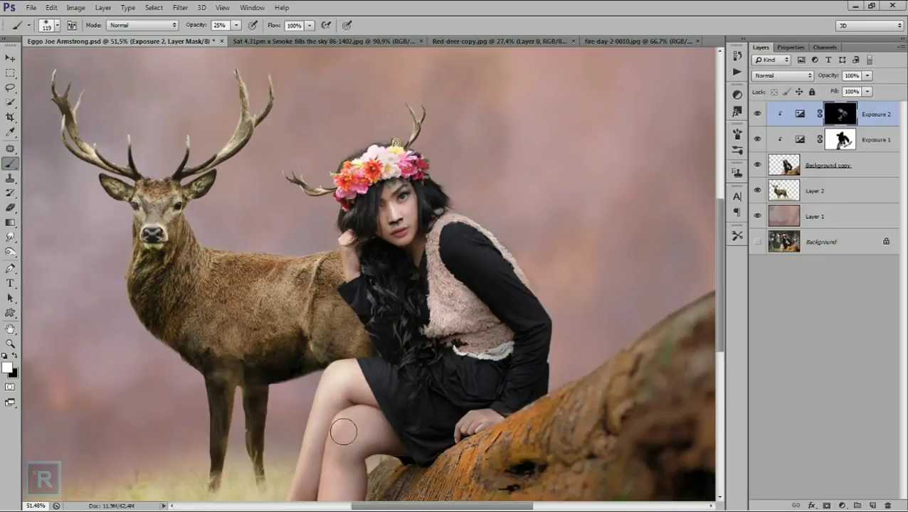
scroll(360, 365, "down", 2)
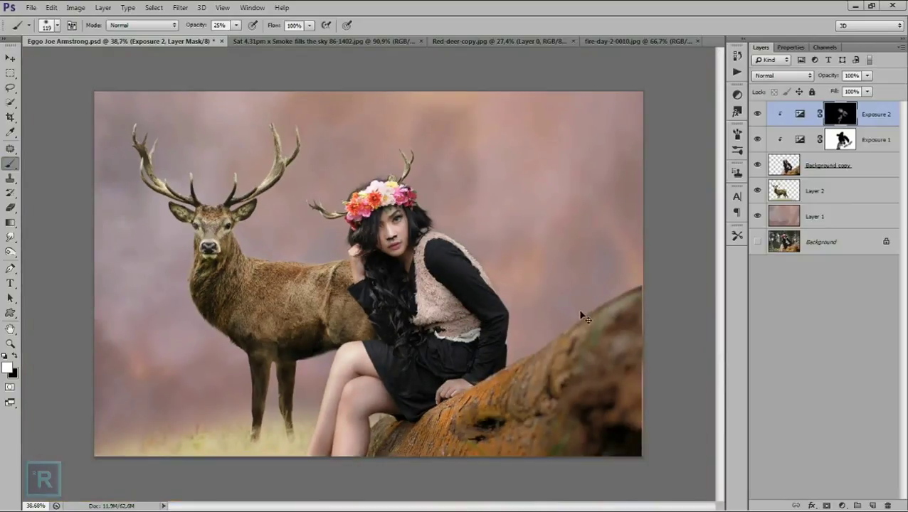
scroll(583, 318, "down", 1)
left_click(868, 188)
- Add a Color Balance adjustment for the stag with midtones cyan -17, yellow -5
left_click(843, 505)
left_click(843, 393)
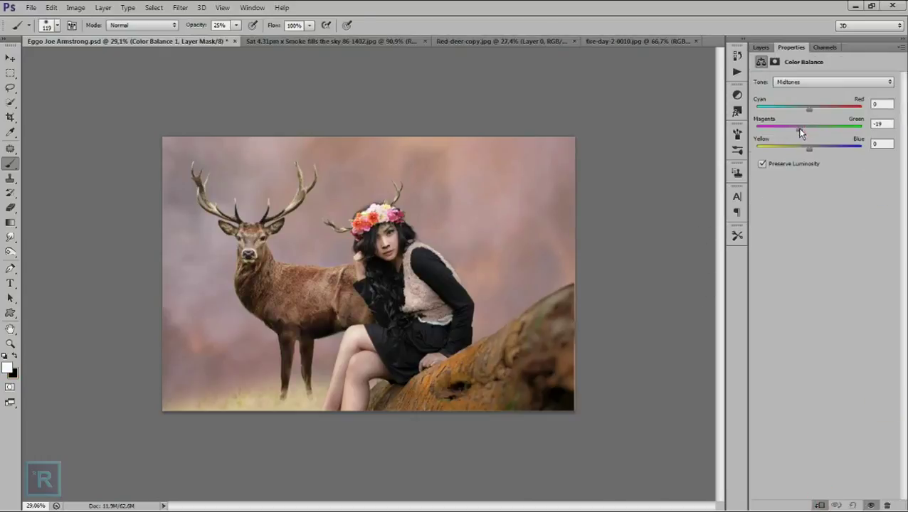
left_click_drag(808, 109, 806, 111)
left_click(763, 47)
- On new Layer 3, paint pale mist over the stag's lower body with a 319 px brush
left_click(873, 505)
right_click(322, 221)
left_click_drag(412, 254, 421, 254)
left_click(255, 345)
mouse_move(246, 333)
left_mouse_down()
mouse_move(253, 375)
mouse_move(248, 337)
left_mouse_up()
right_click(324, 275)
- Veil the stag's body and legs in pale mist with a 442 px brush, then add Layer 4
left_click_drag(417, 306, 422, 306)
mouse_move(334, 313)
left_mouse_down()
mouse_move(346, 334)
mouse_move(286, 235)
left_mouse_up()
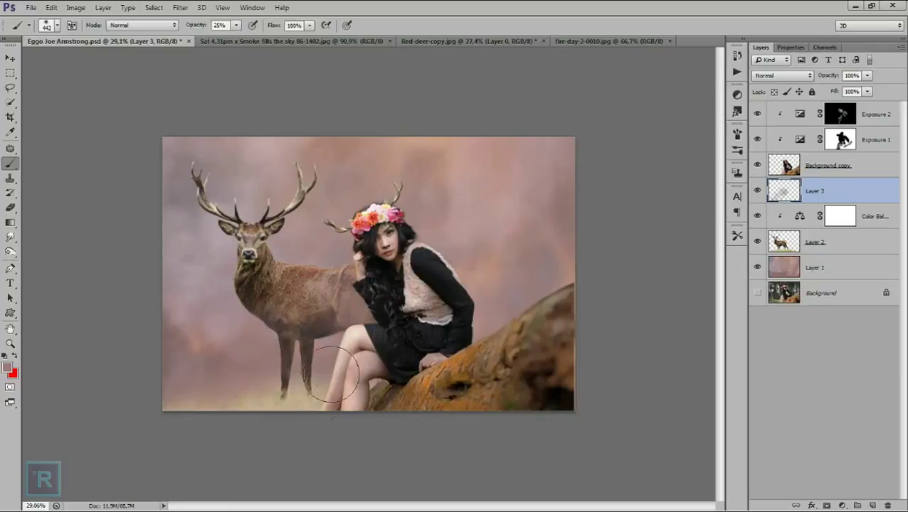
left_click_drag(228, 206, 255, 332)
left_click_drag(277, 367, 223, 372)
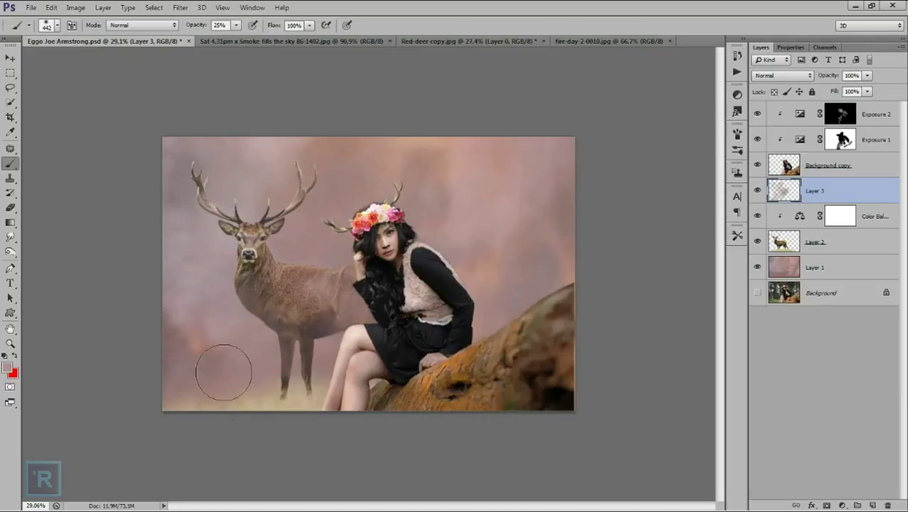
scroll(351, 343, "down", 1)
scroll(426, 327, "up", 1)
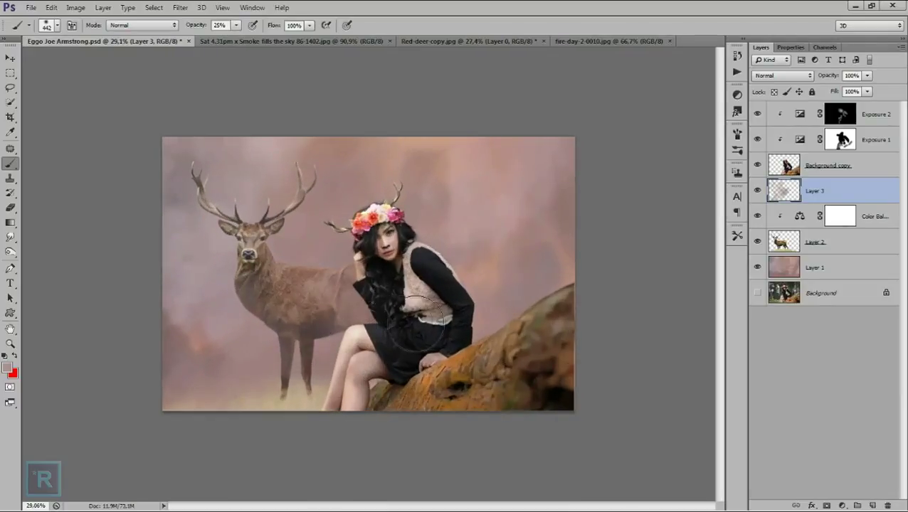
scroll(521, 318, "up", 1)
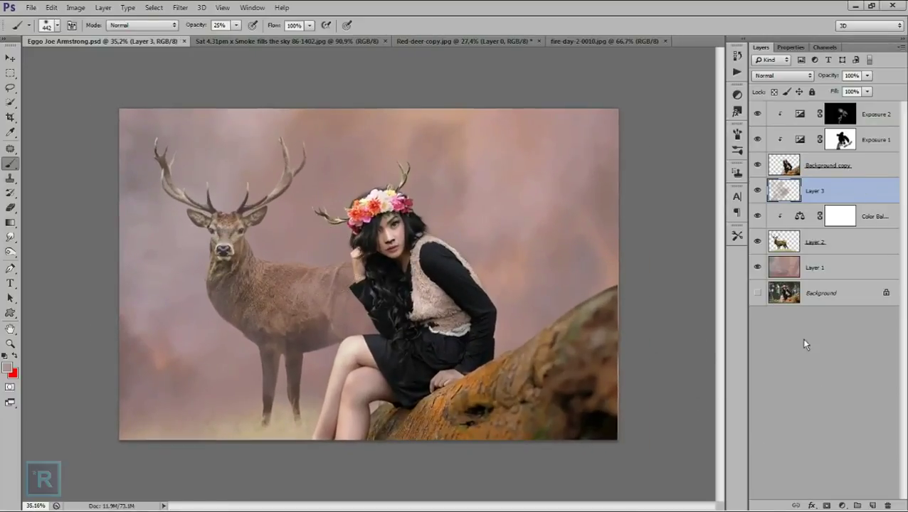
left_click(871, 505)
left_click(13, 219)
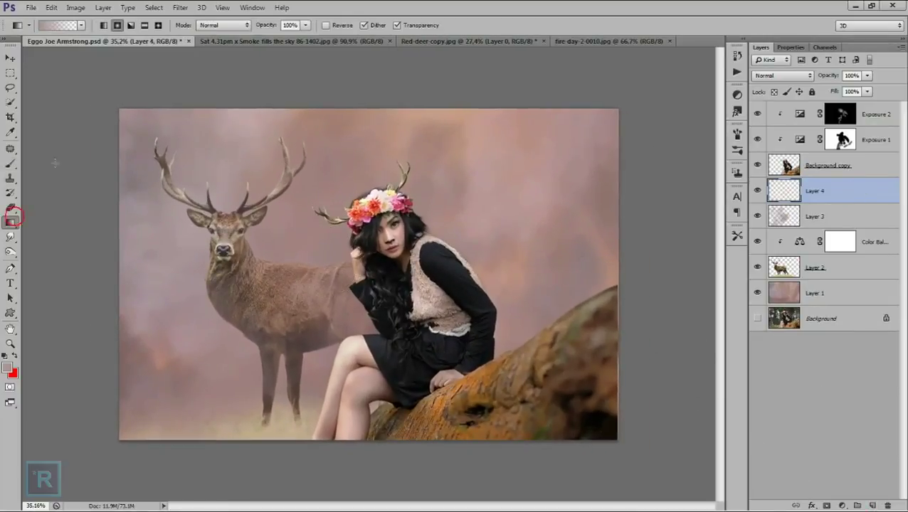
- Set the foreground to bright yellow and draw a radial glow over the stag on Layer 4
left_click(8, 368)
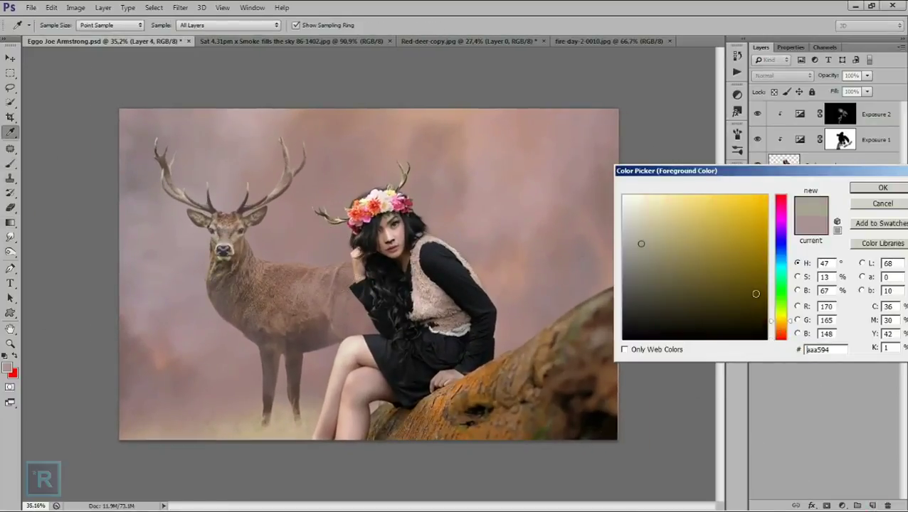
left_click_drag(756, 294, 770, 194)
left_click(785, 313)
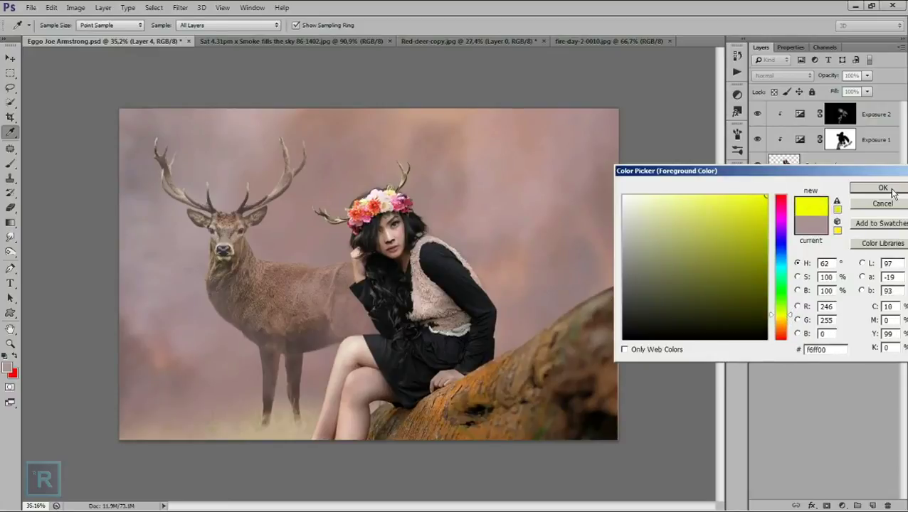
left_click(891, 189)
left_click_drag(252, 260, 303, 375)
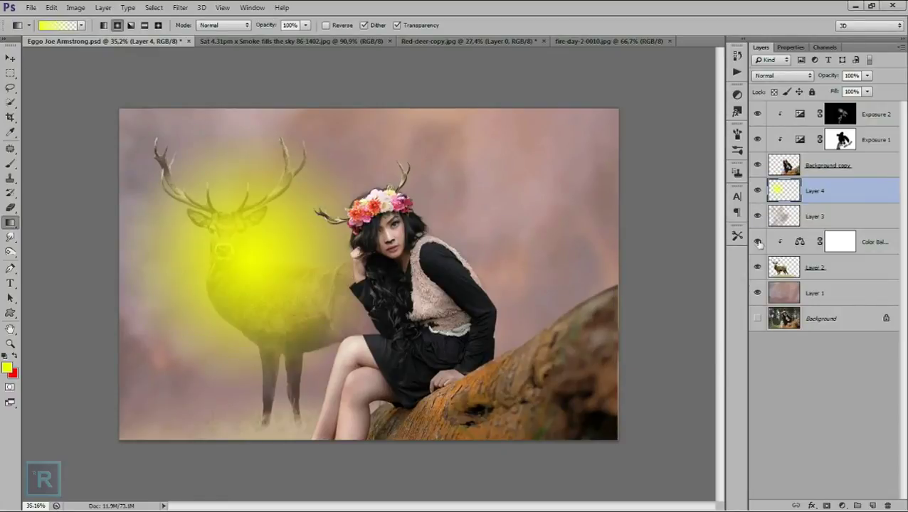
- Move the glow layer beneath the stag, then enlarge and reposition it behind the deer
left_click_drag(849, 199, 861, 279)
key("ctrl+t")
key("ctrl+minus")
left_click_drag(163, 141, 131, 122)
mouse_move(345, 329)
left_mouse_down()
mouse_move(344, 343)
mouse_move(434, 285)
left_mouse_up()
key("Return")
key("ctrl+0")
key("g")
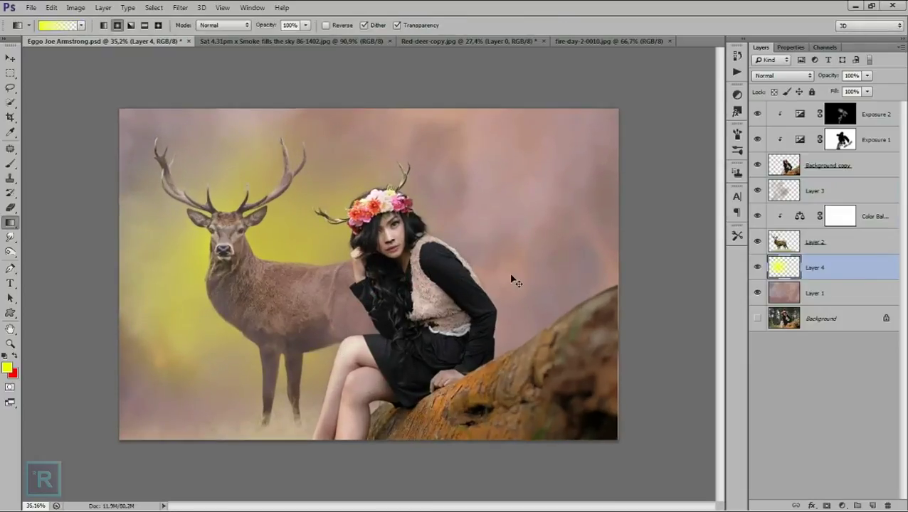
- Shift the glow's hue toward orange with Hue/Saturation and add an empty Layer 5
key("ctrl+u")
left_click_drag(560, 274, 545, 269)
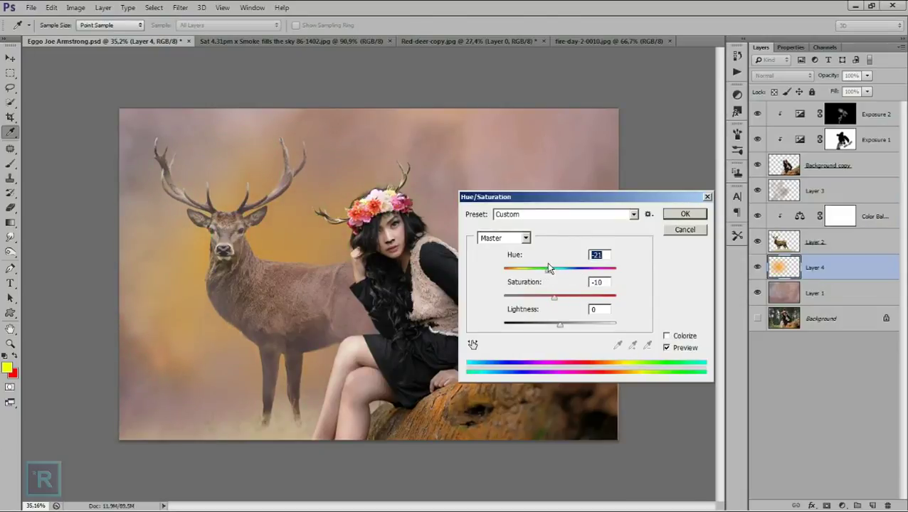
left_click(684, 213)
left_click(872, 505)
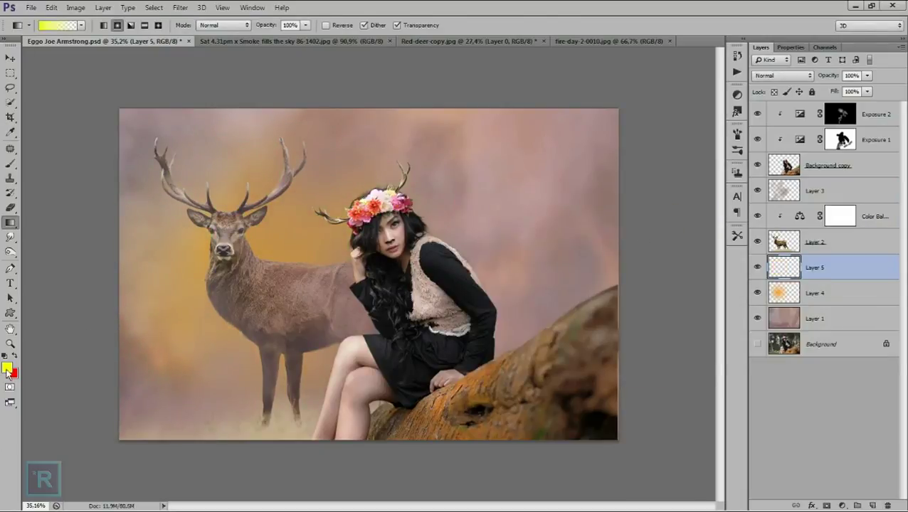
- Draw a light cream radial glow over the stag on Layer 5, blended as Hard Light
left_click(7, 368)
left_click(783, 321)
left_click(667, 193)
left_click(873, 190)
key("g")
left_click_drag(303, 385, 318, 361)
left_click(782, 76)
left_click(779, 240)
- Draw a second cream glow on new Layer 6 and stretch it wider to the right
left_click(872, 506)
left_click(7, 367)
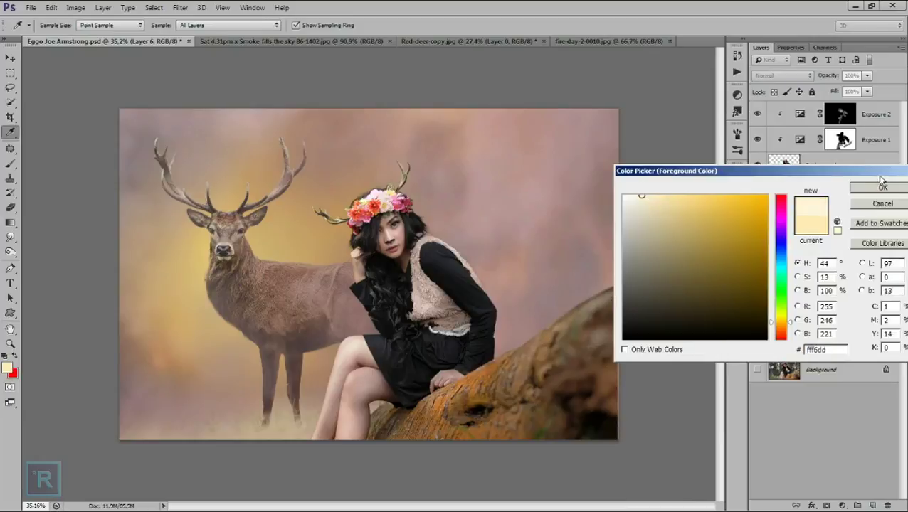
left_click(881, 185)
left_click_drag(303, 388, 312, 364)
key("ctrl+t")
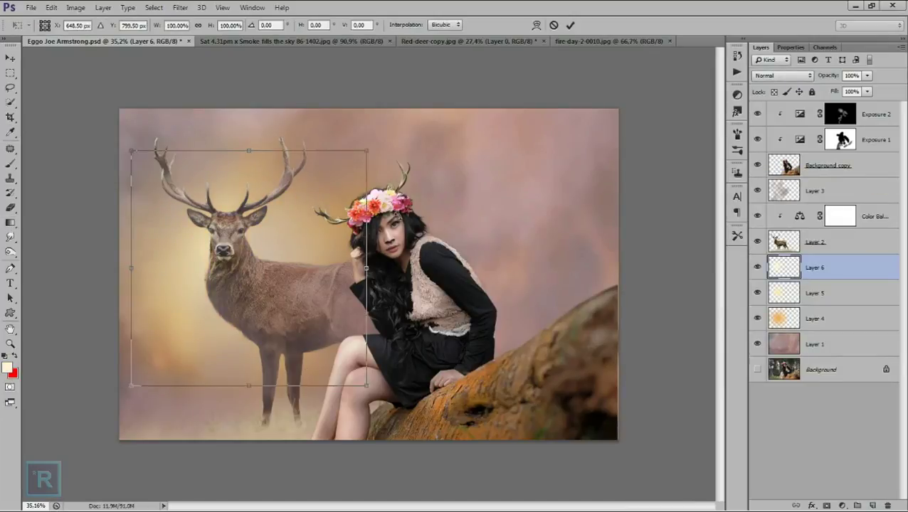
left_click_drag(365, 268, 390, 268)
key("Return")
key("g")
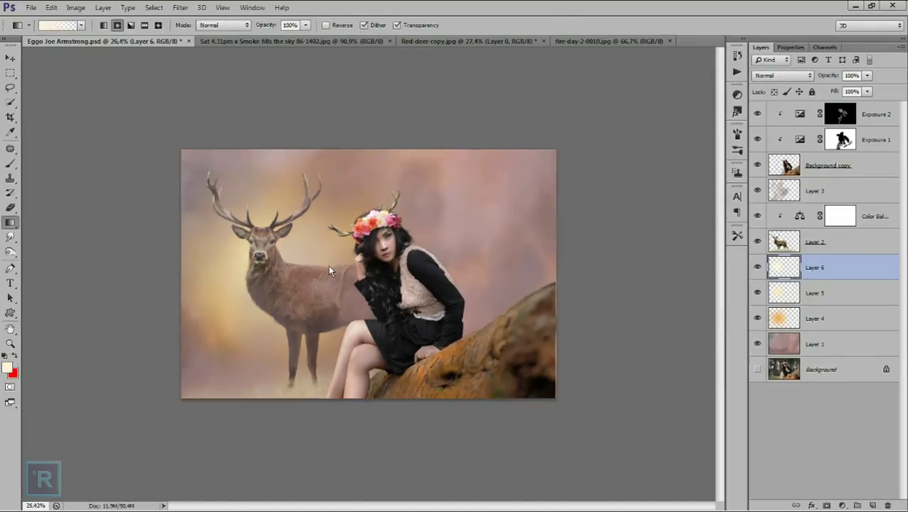
left_click(879, 163)
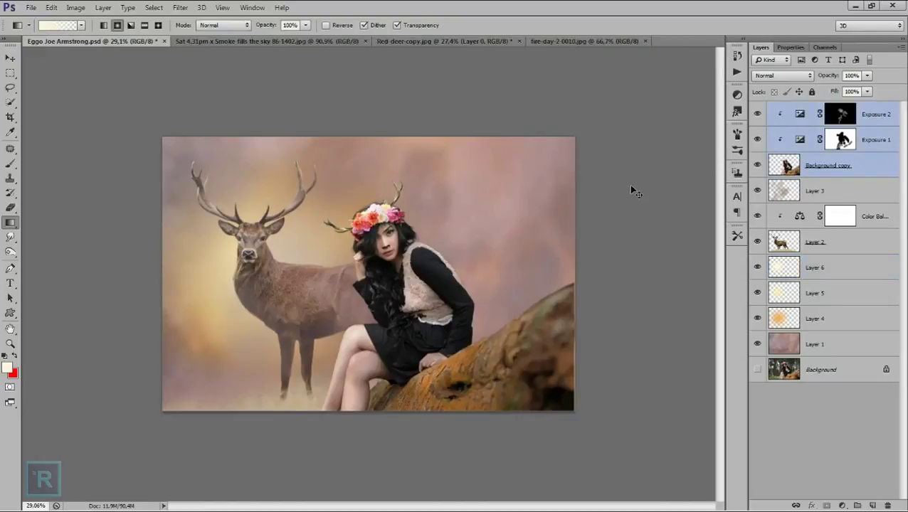
- Scale the woman and her exposure layers to about 112%, moving them slightly right and up
key("ctrl+t")
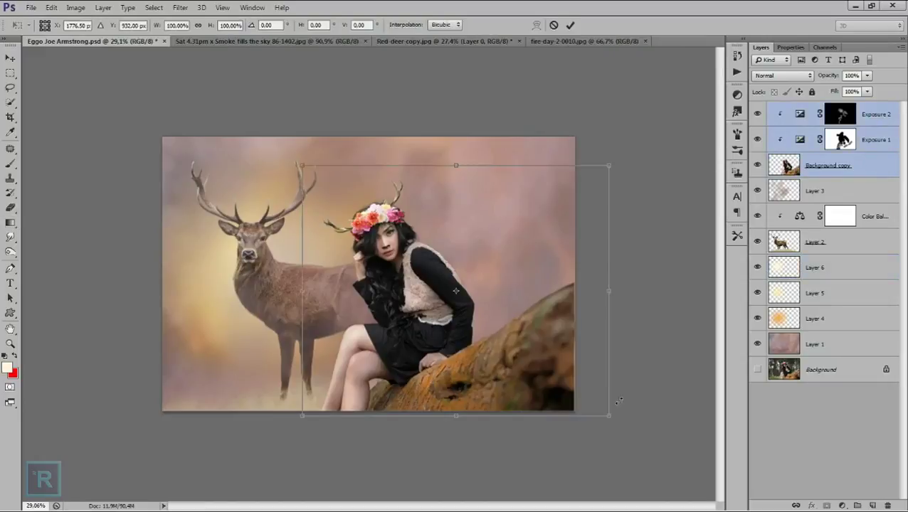
left_click_drag(609, 411, 616, 418)
left_click_drag(509, 290, 537, 271)
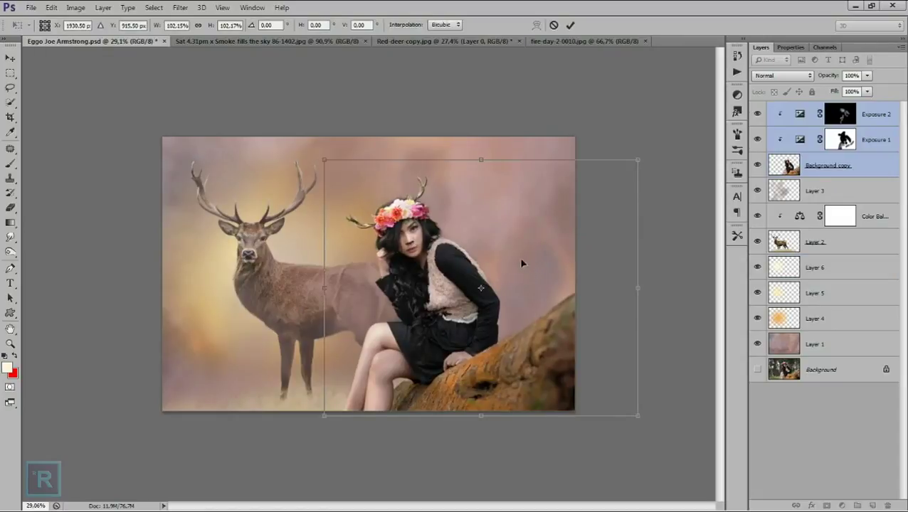
left_click_drag(638, 156, 653, 145)
left_click_drag(585, 200, 592, 190)
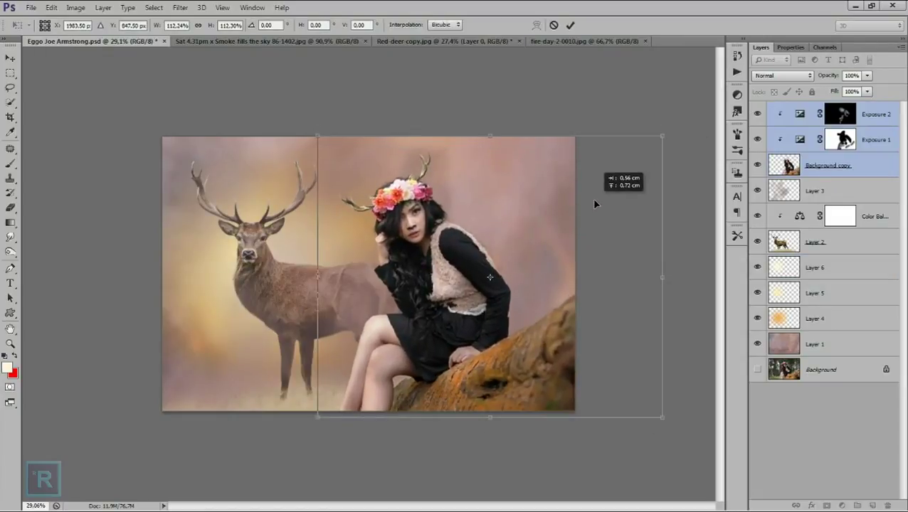
key("Return")
scroll(431, 320, "down", 3)
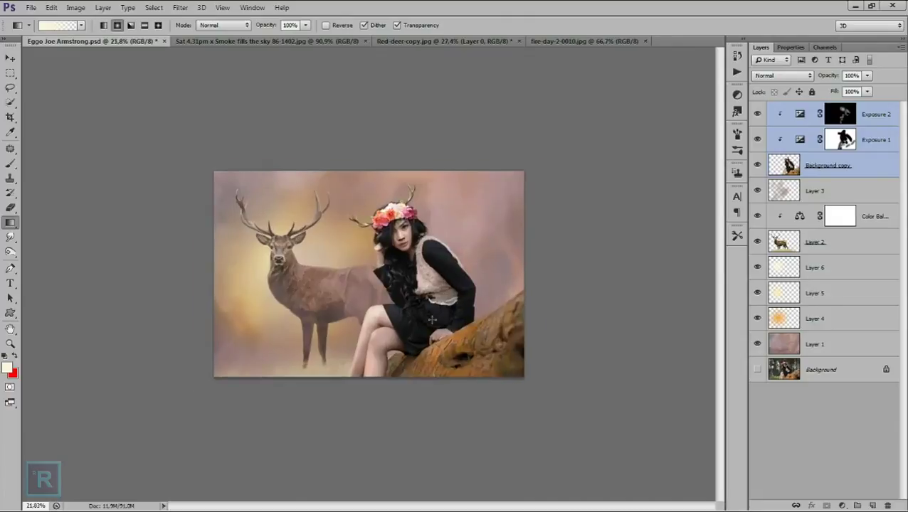
scroll(432, 320, "up", 4)
left_click(875, 114)
- Add a Gradient Fill layer with both colour stops set to black
left_click(842, 505)
left_click(840, 321)
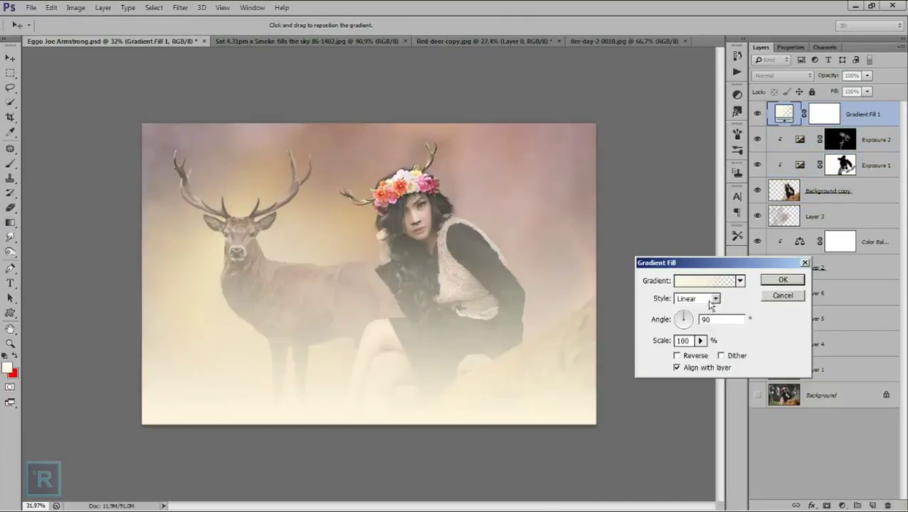
left_click(711, 285)
left_click(652, 337)
left_click(703, 383)
left_click(648, 402)
left_click(882, 177)
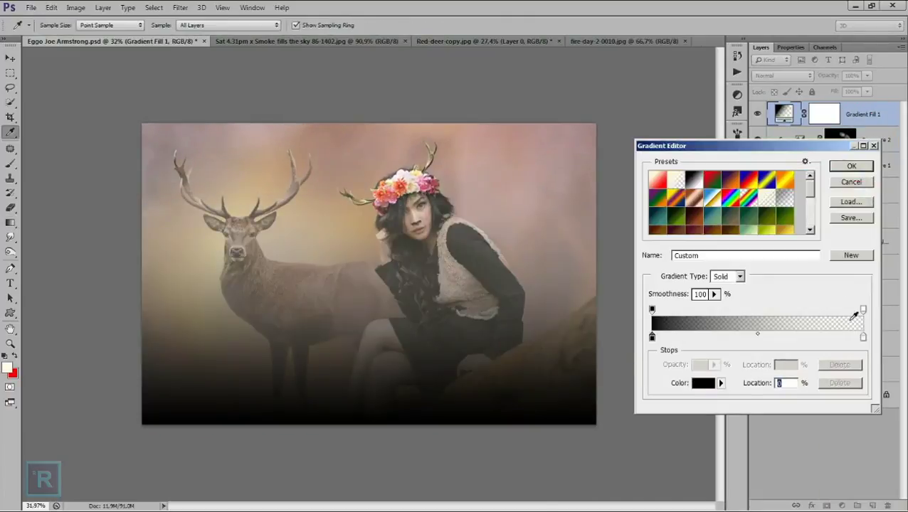
left_click(714, 382)
left_click(881, 177)
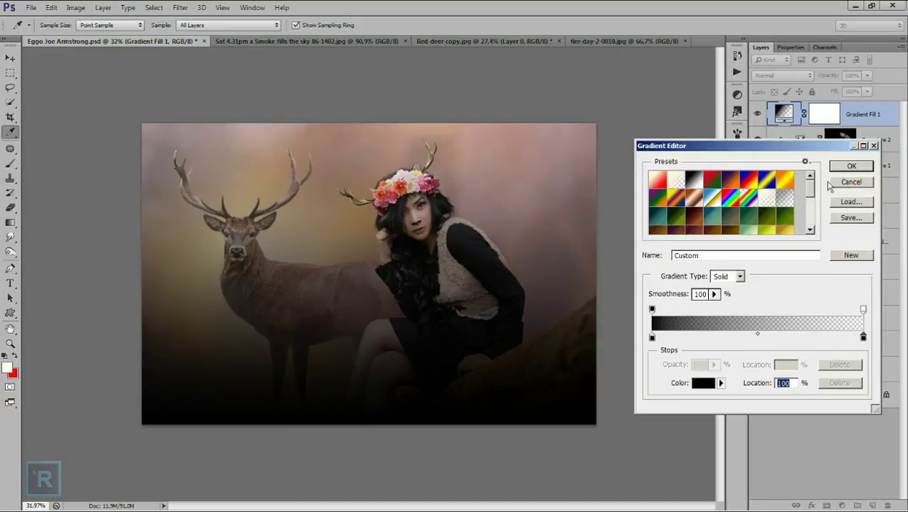
left_click(851, 166)
- Make the gradient radial and reversed, centred on the deer, widen its scale, blend Soft Light
left_click(697, 298)
left_click(686, 307)
left_click(677, 355)
left_click_drag(421, 274, 296, 251)
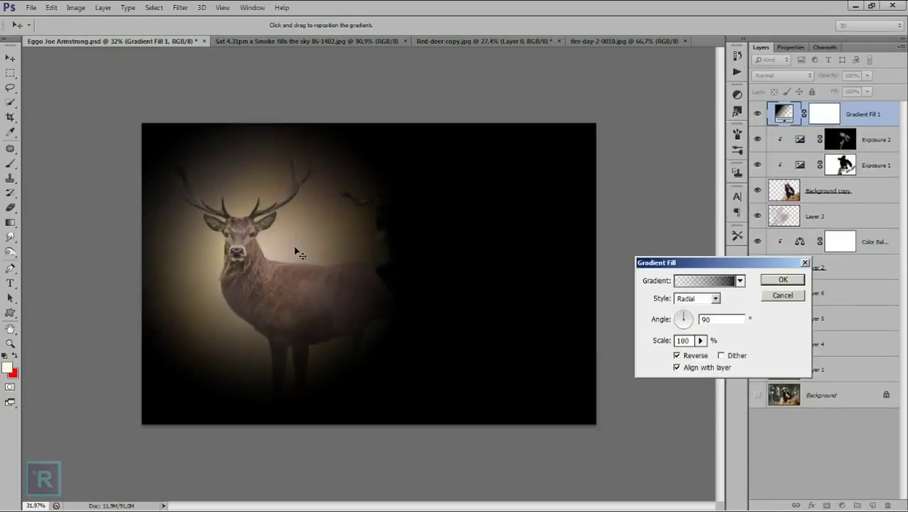
left_click(700, 340)
left_click_drag(694, 353, 708, 353)
left_click(700, 341)
left_click(783, 280)
left_click(783, 75)
left_click(790, 235)
- Recolour the gradient's two stops to a darker blue and a mid blue
double_click(782, 114)
left_click(694, 278)
left_click(651, 338)
left_click(703, 383)
left_click_drag(780, 298, 780, 264)
left_click(749, 217)
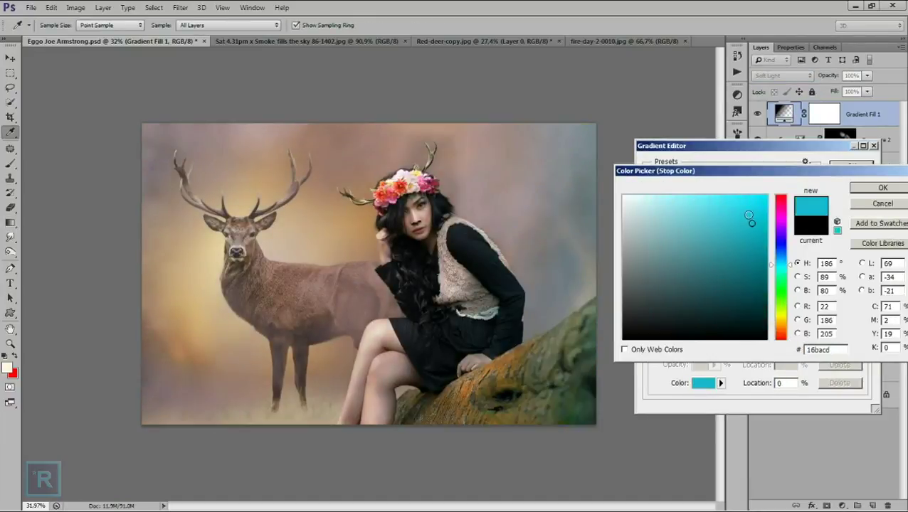
left_click(780, 255)
left_click(704, 265)
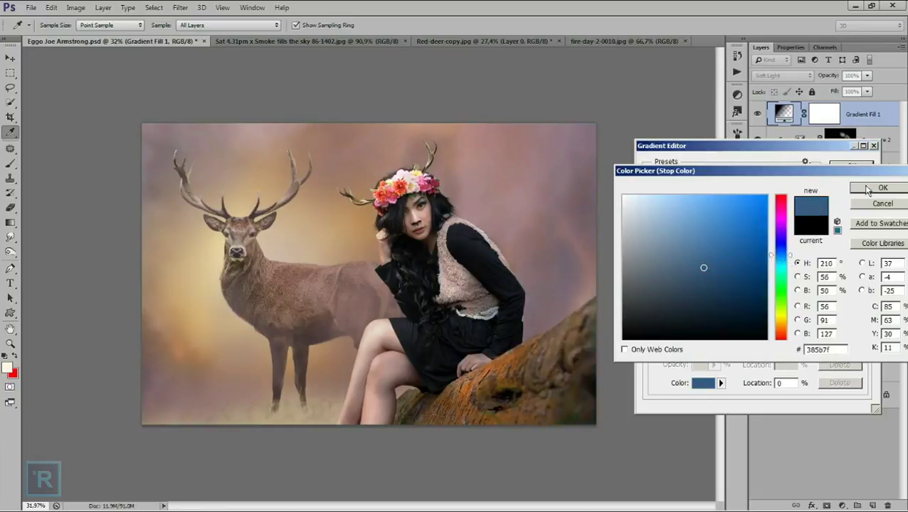
left_click(865, 190)
left_click(703, 382)
left_click(710, 251)
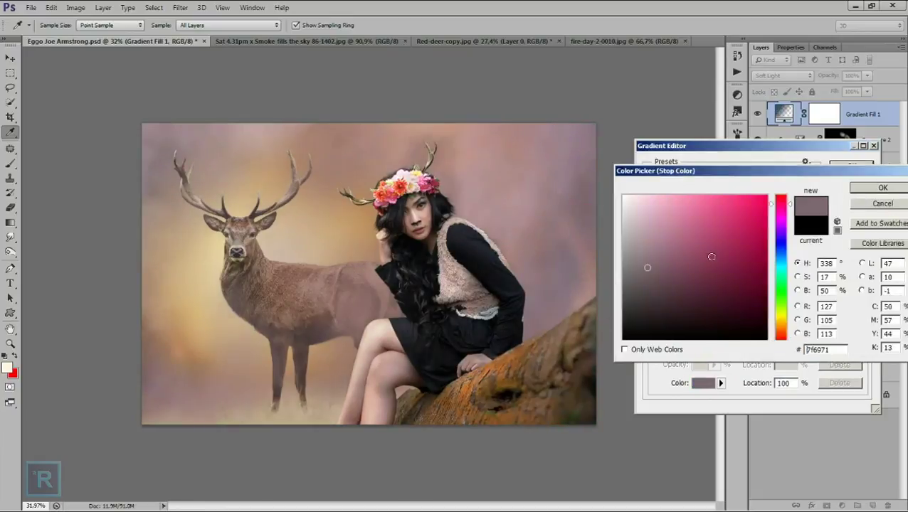
left_click(781, 256)
left_click(710, 263)
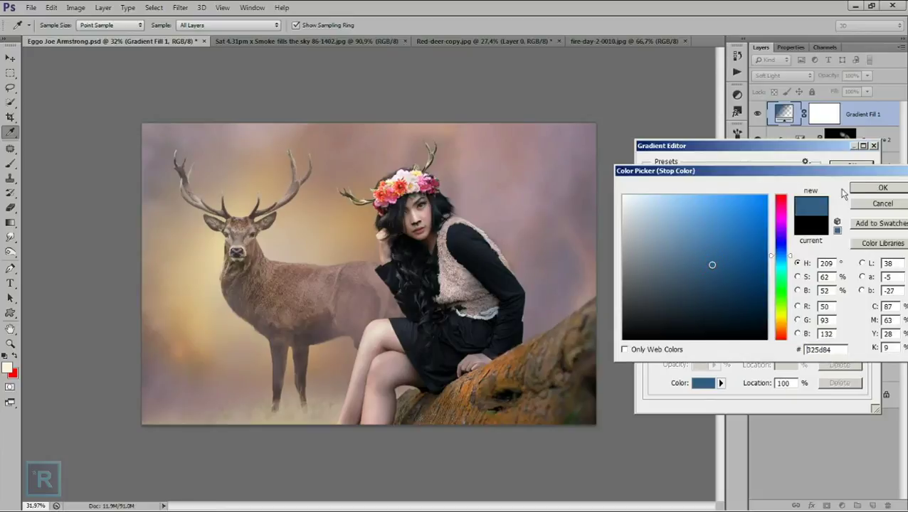
left_click(882, 187)
left_click(851, 165)
left_click(772, 266)
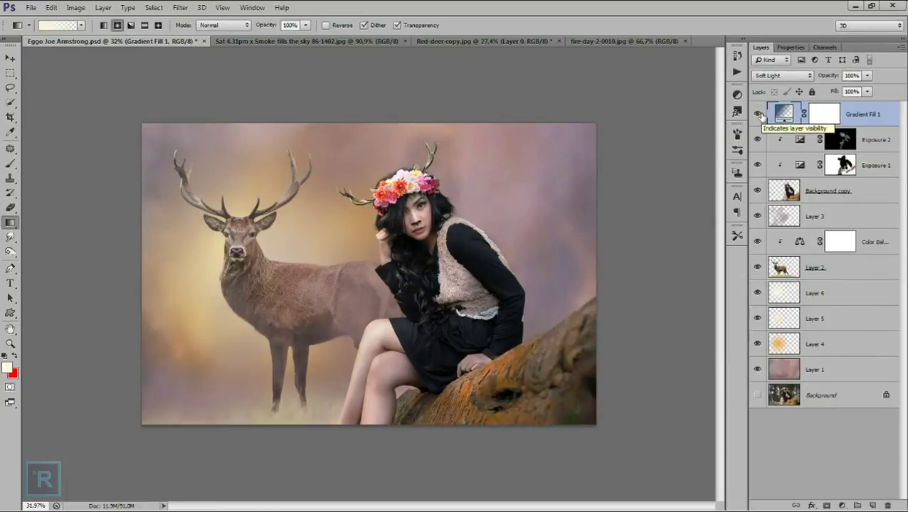
- Compare Hard Light blending on the gradient layer, then keep it at Soft Light
key("ctrl+minus")
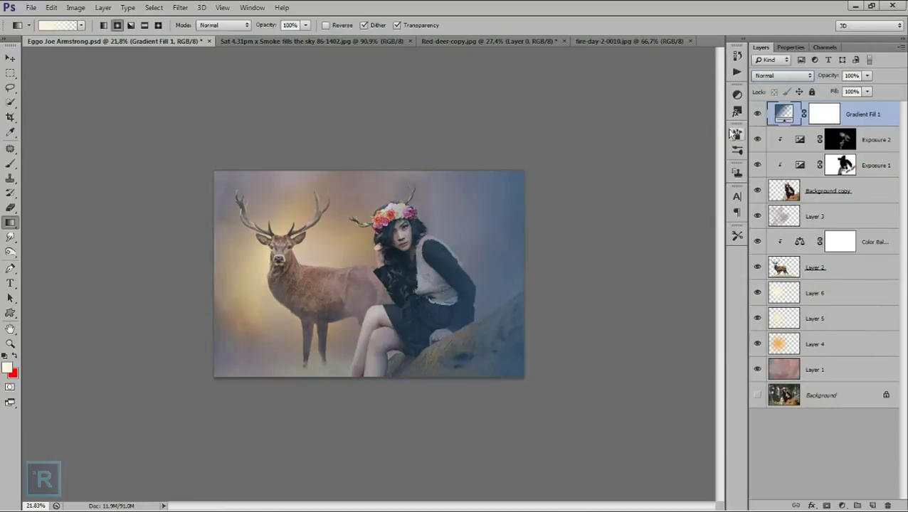
left_click(783, 76)
left_click(780, 241)
left_click(783, 76)
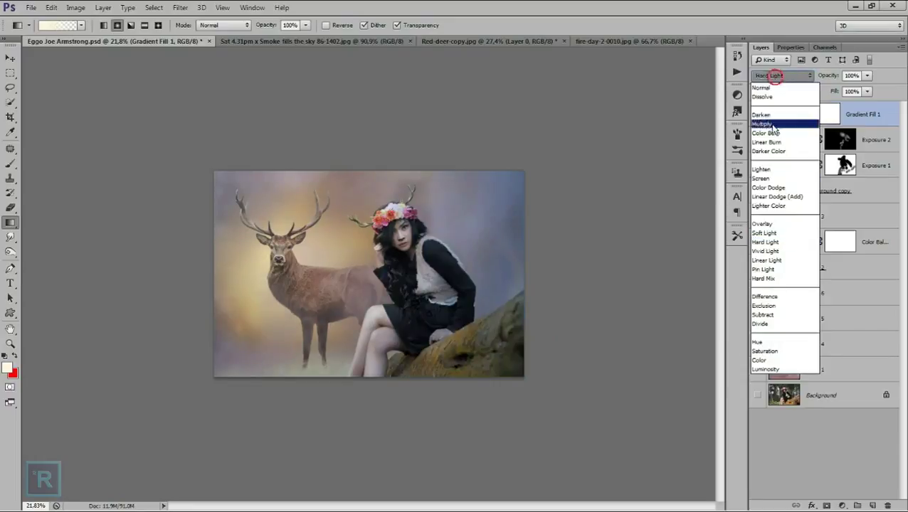
left_click(780, 232)
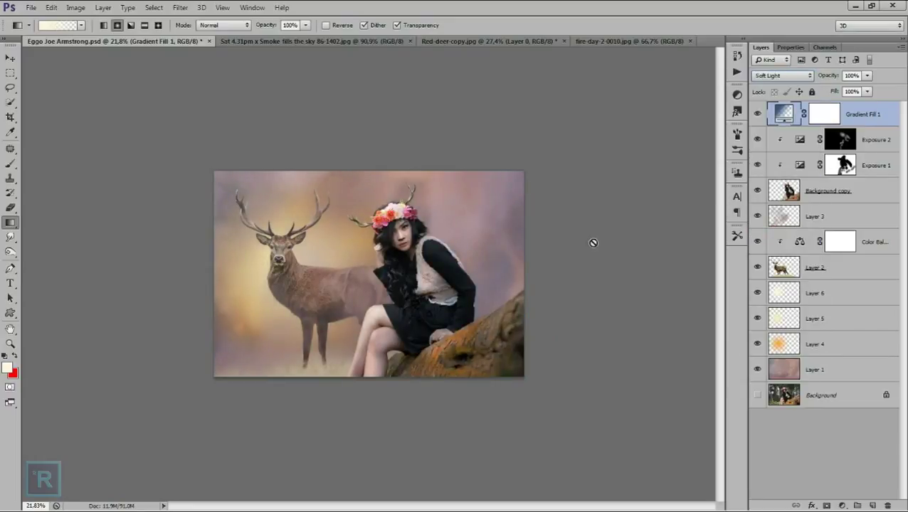
scroll(462, 199, "up", 2)
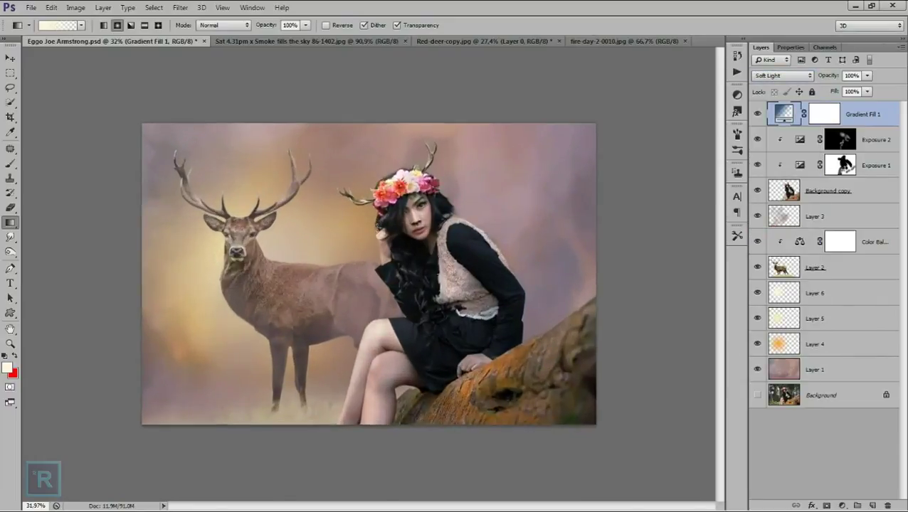
double_click(868, 269)
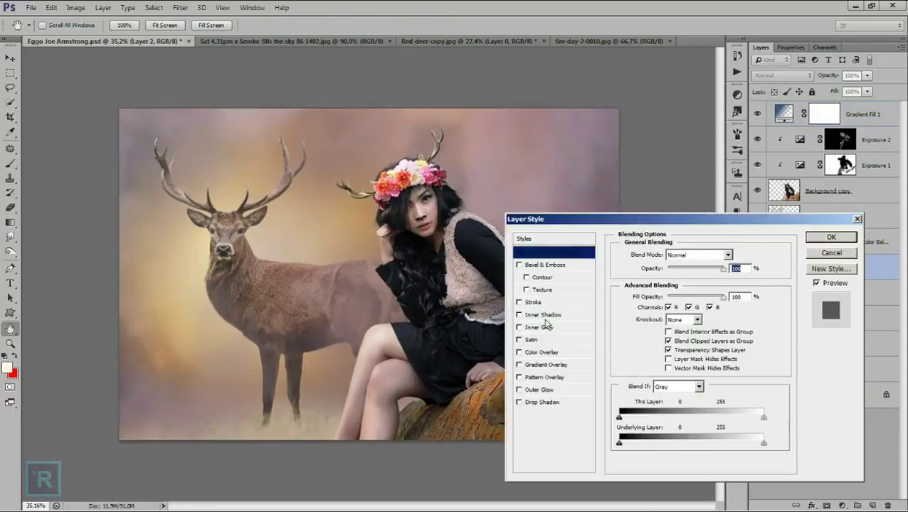
- Give the deer a Color Dodge inner glow of size 32 px
left_click(544, 315)
left_click(519, 327)
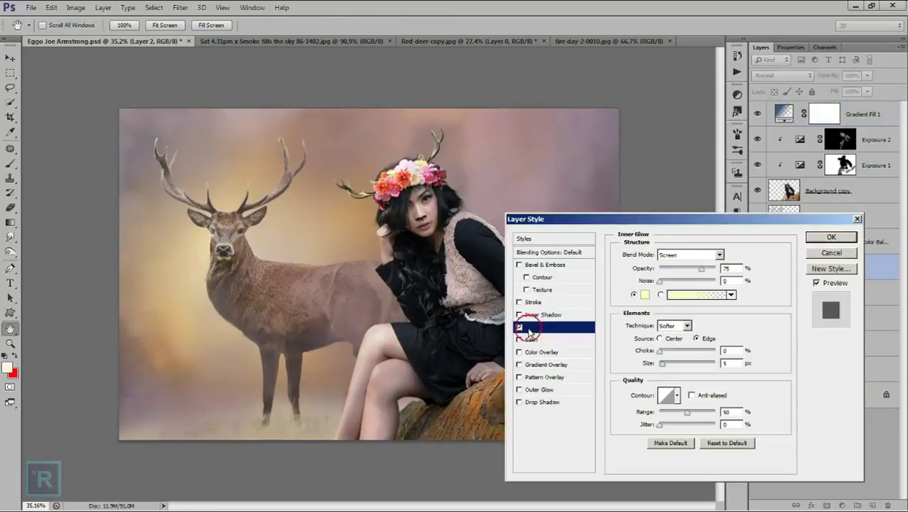
left_click(689, 255)
left_click(709, 103)
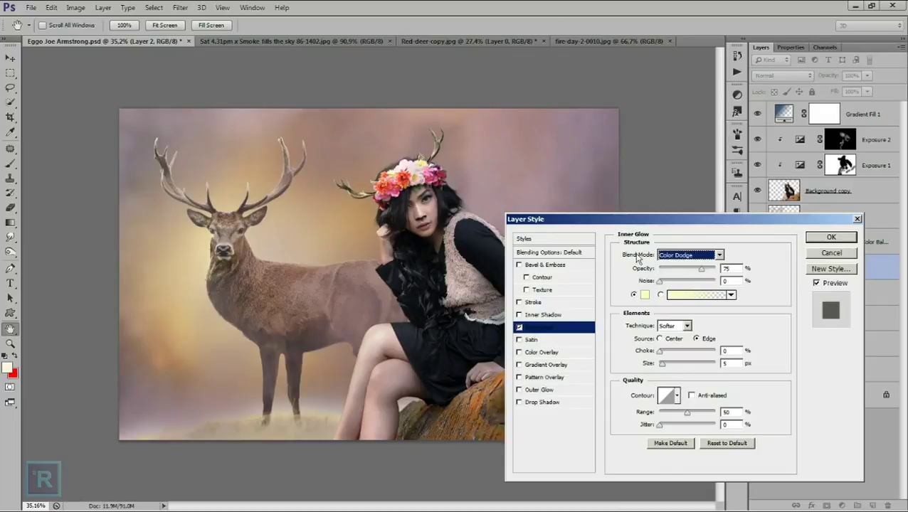
left_click_drag(664, 363, 669, 364)
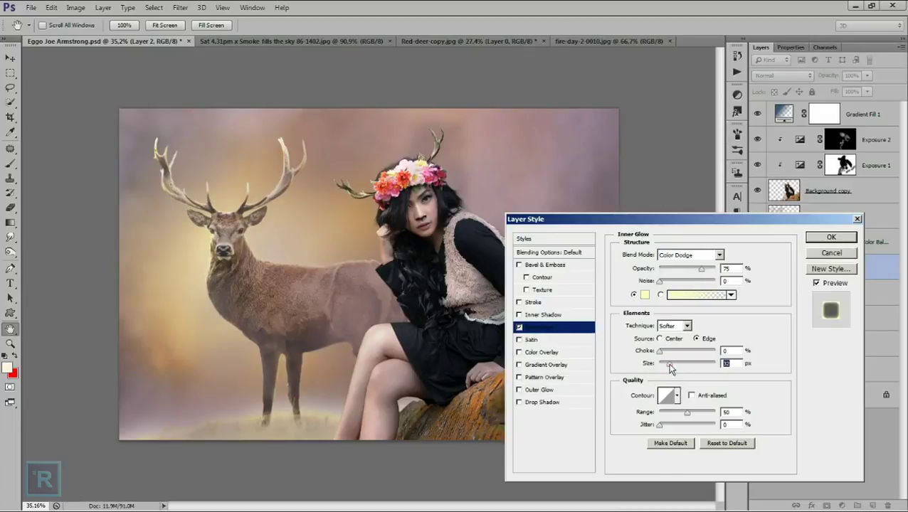
left_click(693, 271)
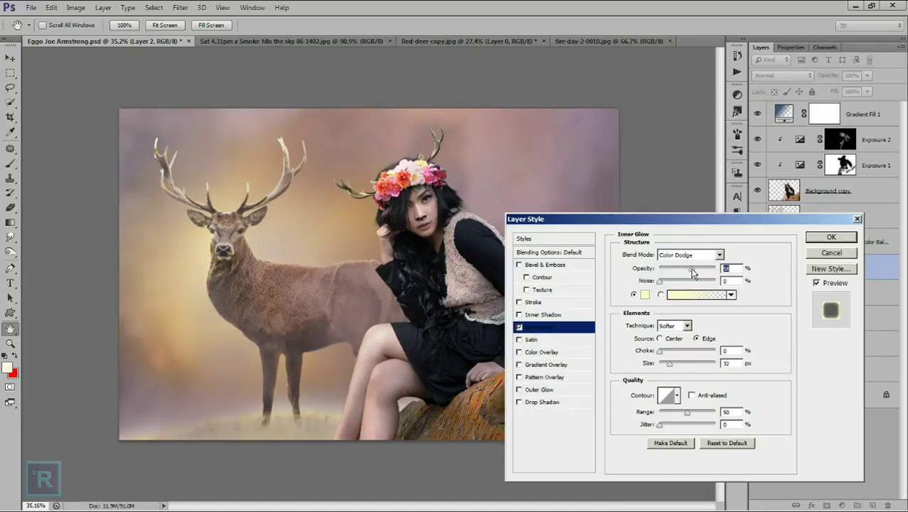
left_click(831, 239)
- Convert the inner glow effect into its own layer, then switch to the misty forest photo
scroll(280, 232, "down", 2)
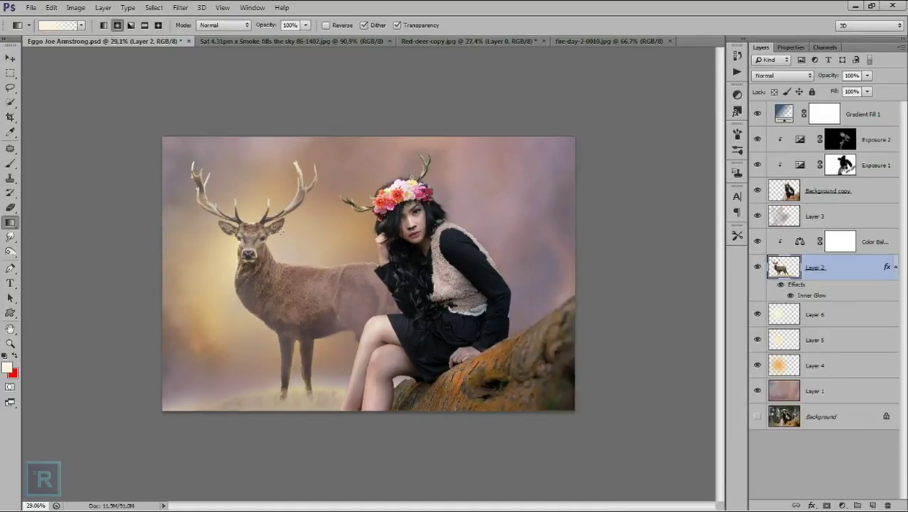
right_click(895, 267)
left_click(882, 448)
key("e")
right_click(377, 373)
key("Return")
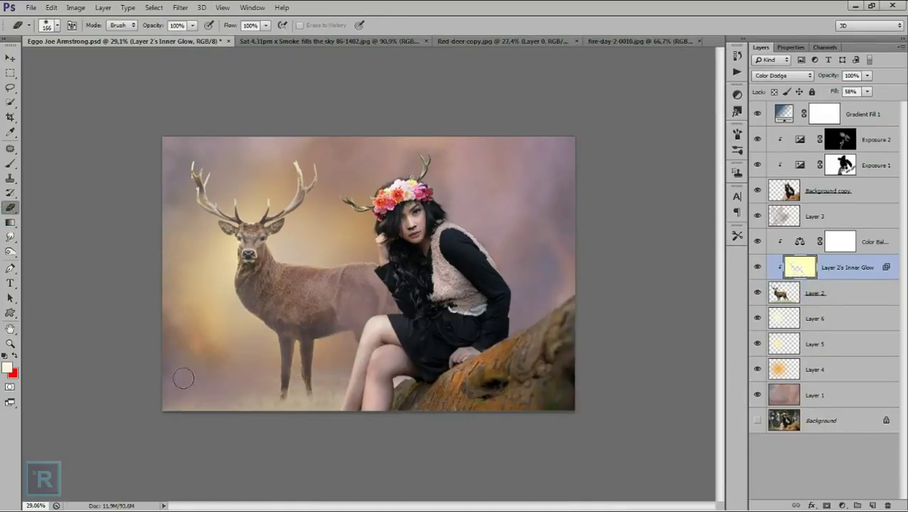
scroll(265, 332, "down", 2)
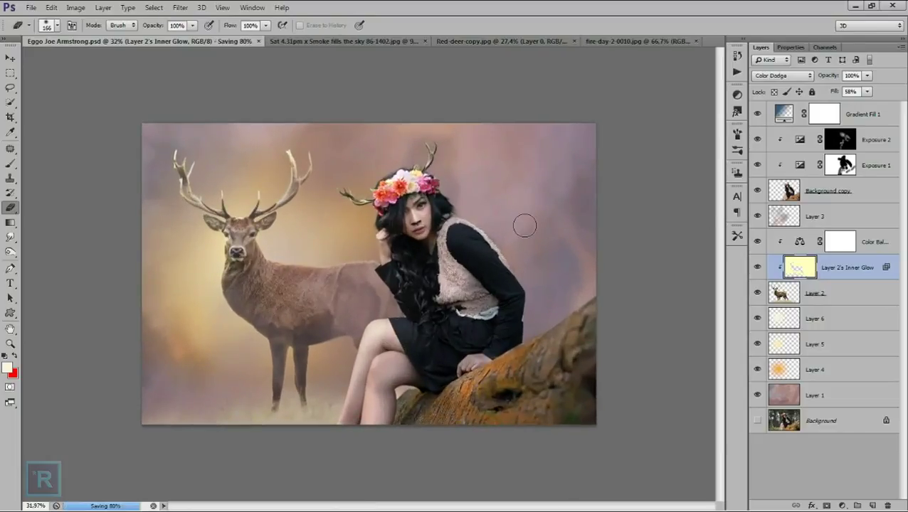
left_click(494, 41)
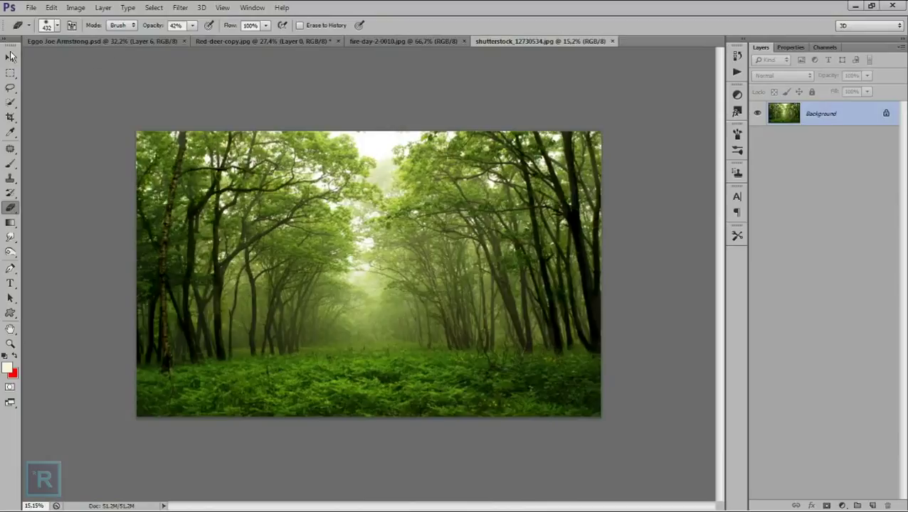
- Scale the forest backdrop down, flip it horizontally, and shift and widen it to the left
key("v")
left_click(92, 40)
scroll(262, 166, "down", 3)
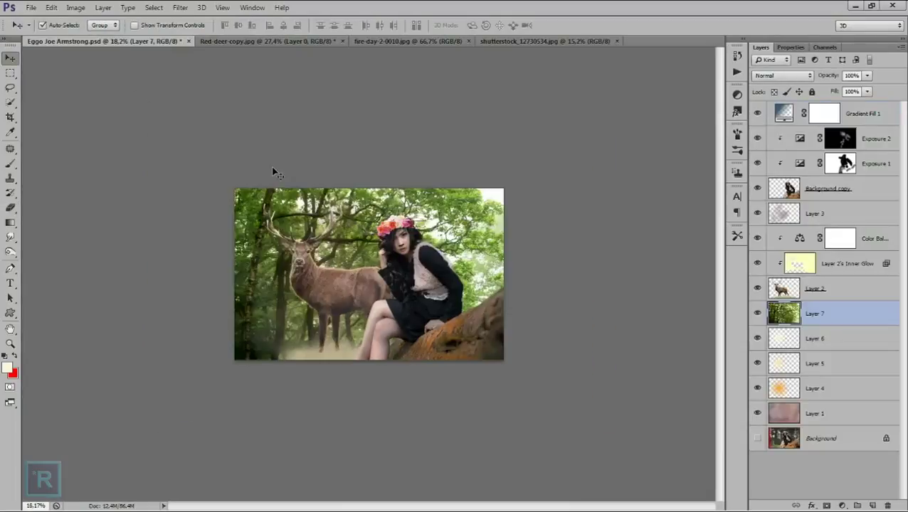
scroll(272, 166, "down", 3)
key("ctrl+t")
left_click_drag(543, 376, 439, 313)
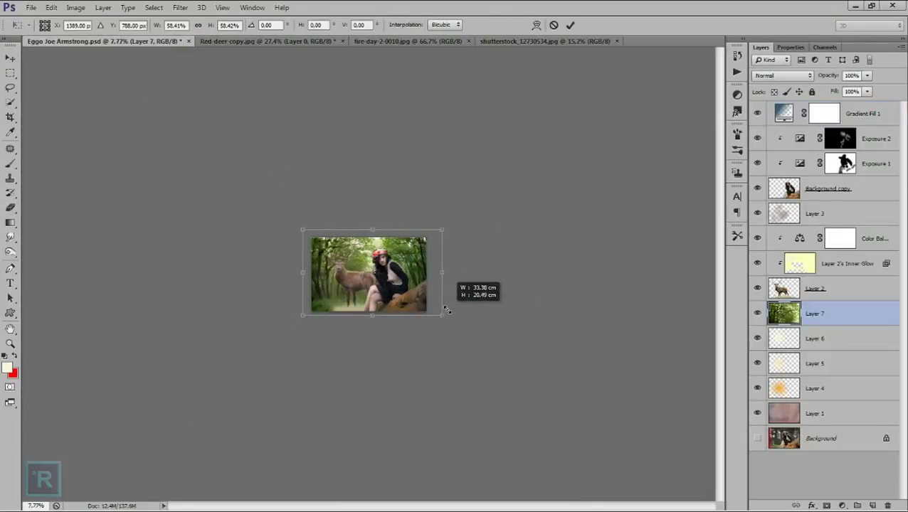
scroll(367, 274, "up", 3)
right_click(424, 265)
left_click(466, 412)
left_click_drag(471, 345, 441, 336)
mouse_move(179, 264)
left_mouse_down()
mouse_move(146, 264)
mouse_move(158, 264)
left_mouse_up()
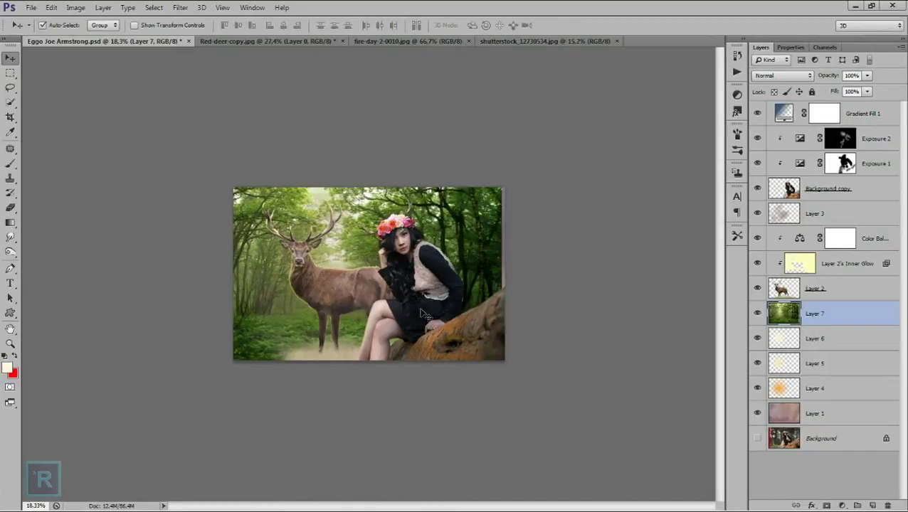
key("ctrl+0")
- Enlarge the forest to cover the canvas and set it to Multiply at 54% opacity
key("ctrl+t")
left_click_drag(535, 377, 538, 382)
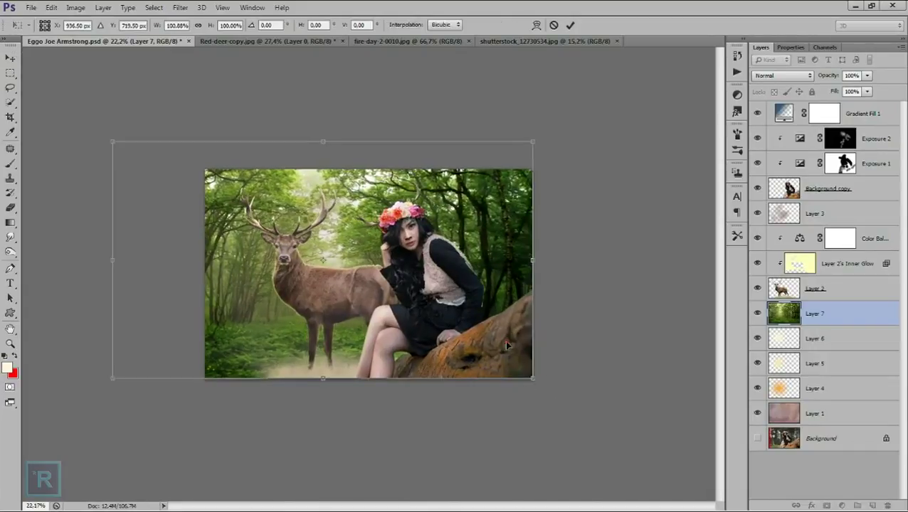
key("Return")
left_click(781, 75)
left_click(795, 124)
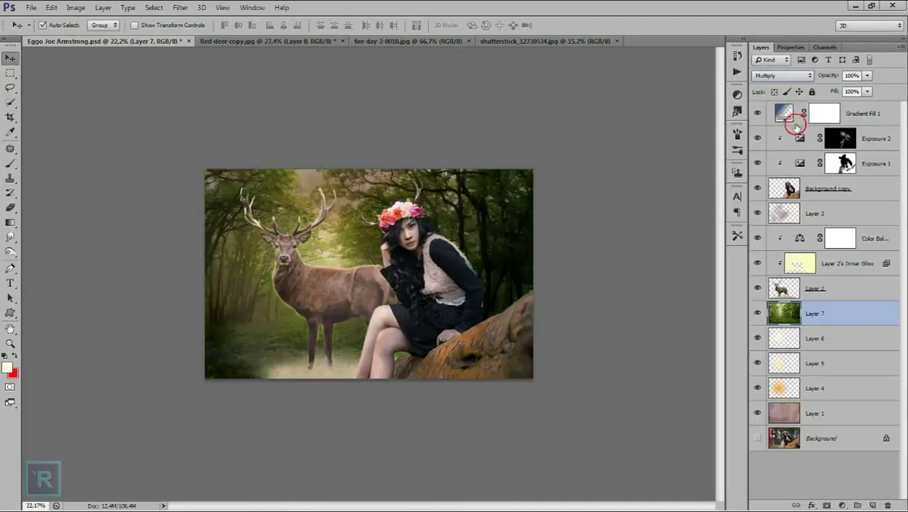
left_click(867, 76)
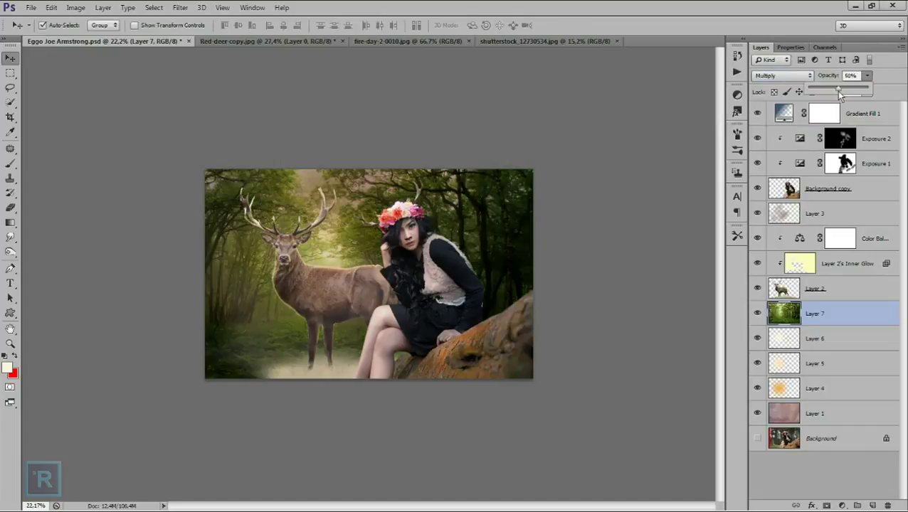
left_click_drag(840, 94, 837, 91)
- Apply a 6.3 px Gaussian Blur to the forest and add an empty layer above
left_click(180, 8)
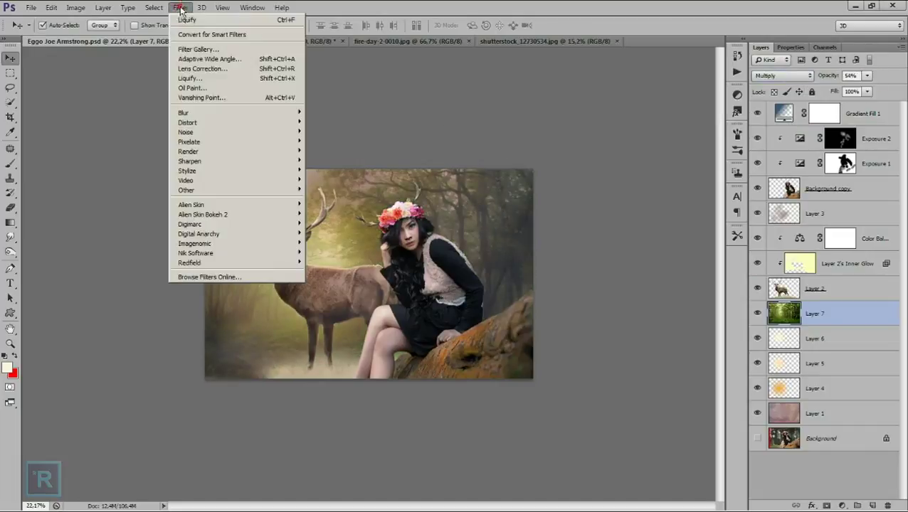
left_click(334, 183)
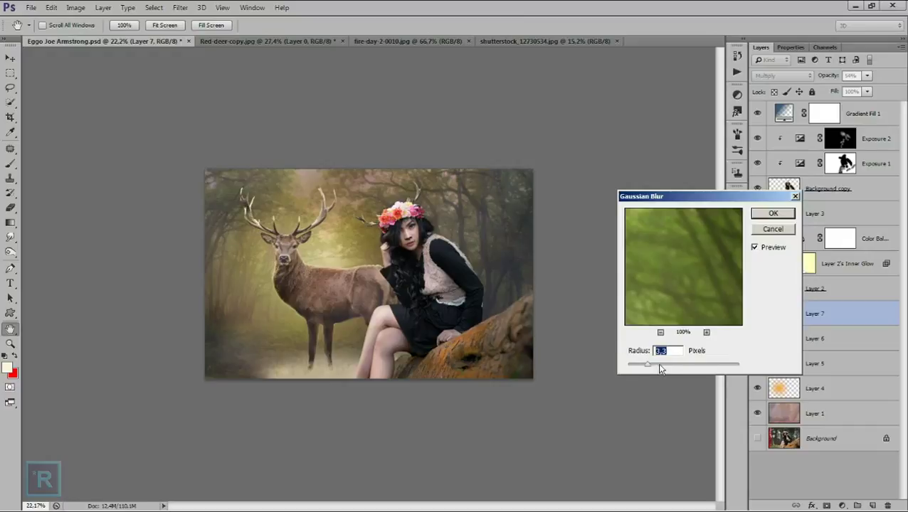
left_click_drag(660, 369, 663, 369)
left_click(773, 214)
key("v")
scroll(311, 230, "down", 1)
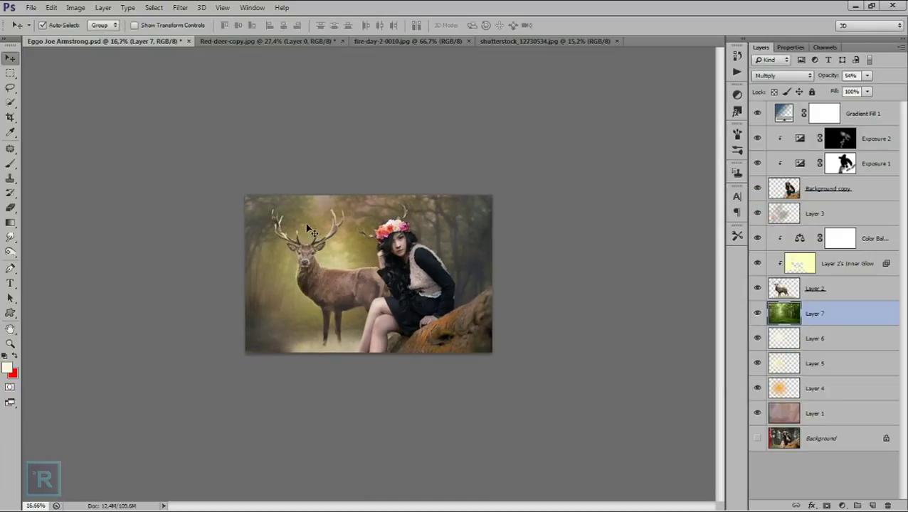
scroll(311, 230, "up", 2)
left_click(871, 505)
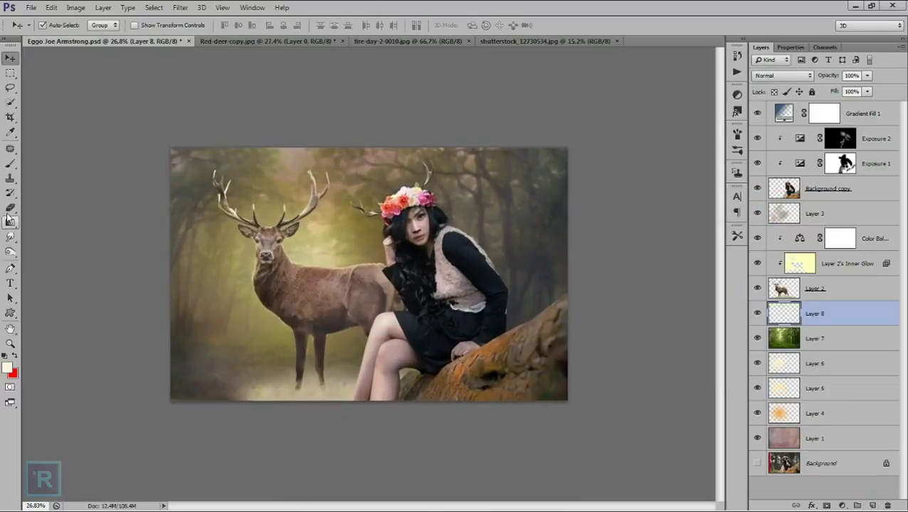
- Set the foreground colour to light green and the new layer's blend mode to Color
left_click(11, 166)
left_click(8, 367)
left_click(784, 304)
left_click(695, 203)
left_click(857, 189)
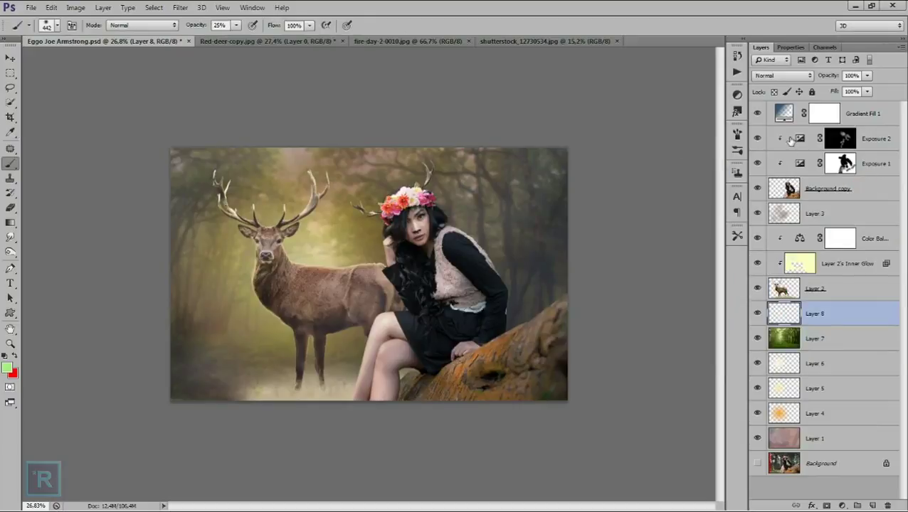
left_click(783, 76)
left_click(783, 350)
- Paint a green wash over the forest with a 453 px soft brush, at 43% opacity
right_click(473, 227)
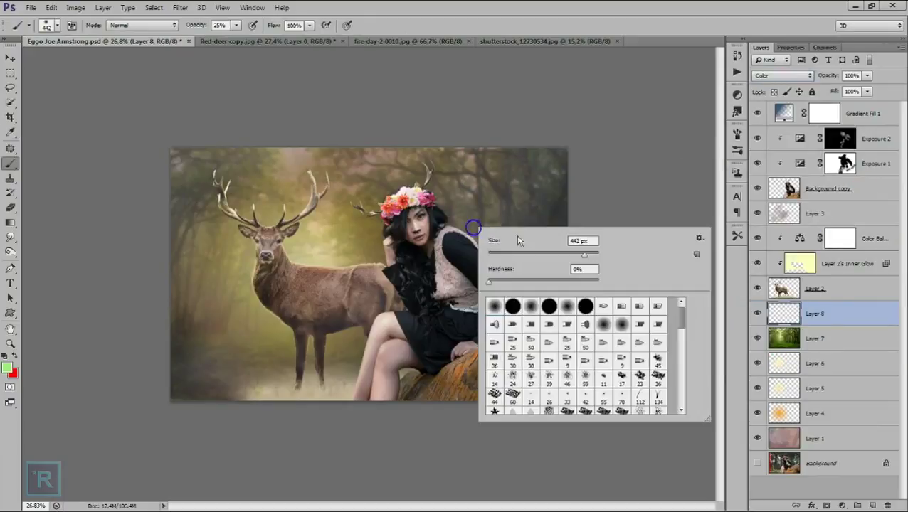
left_click_drag(584, 254, 588, 254)
key("Return")
mouse_move(519, 171)
left_mouse_down()
mouse_move(417, 151)
mouse_move(527, 282)
mouse_move(319, 151)
mouse_move(203, 193)
mouse_move(212, 270)
mouse_move(249, 350)
mouse_move(351, 356)
mouse_move(244, 328)
mouse_move(195, 160)
left_mouse_up()
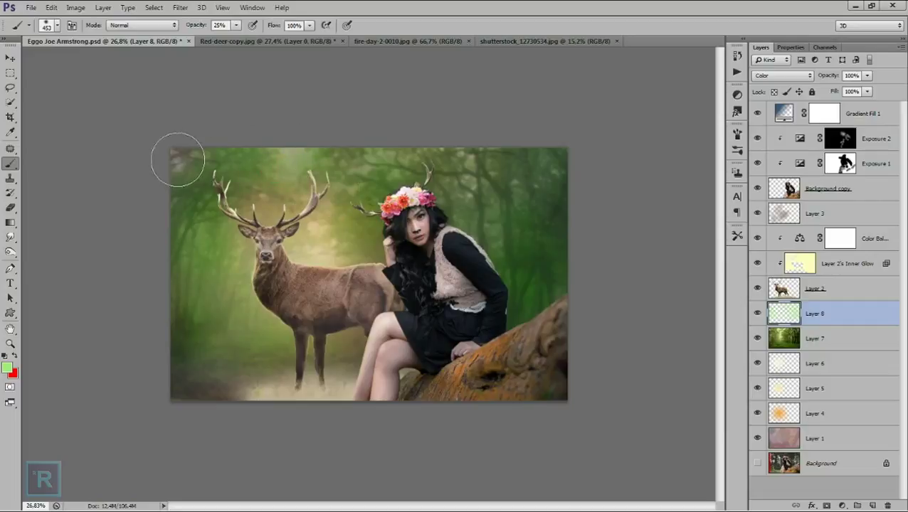
scroll(430, 273, "down", 1)
scroll(430, 273, "up", 1)
left_click(867, 76)
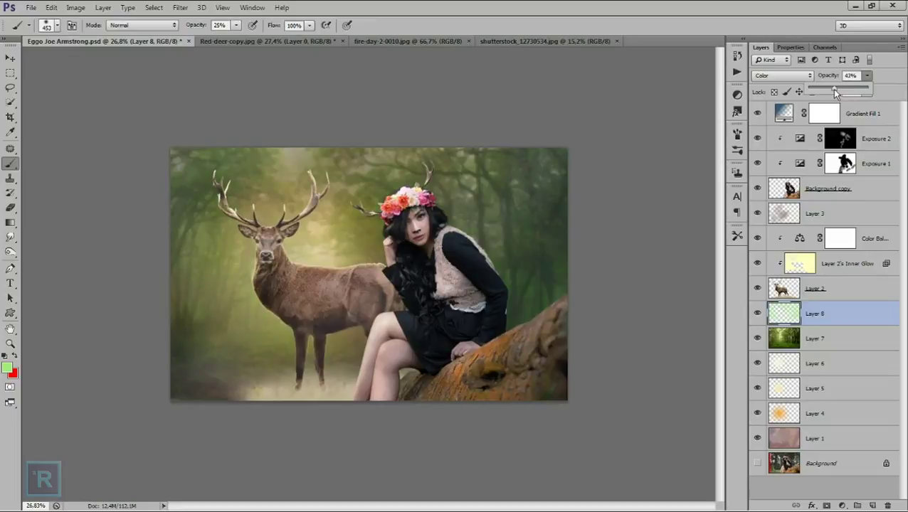
- Shift the green wash's hue to -43 with Hue/Saturation
key("ctrl+u")
left_click_drag(559, 271, 544, 274)
left_click(677, 222)
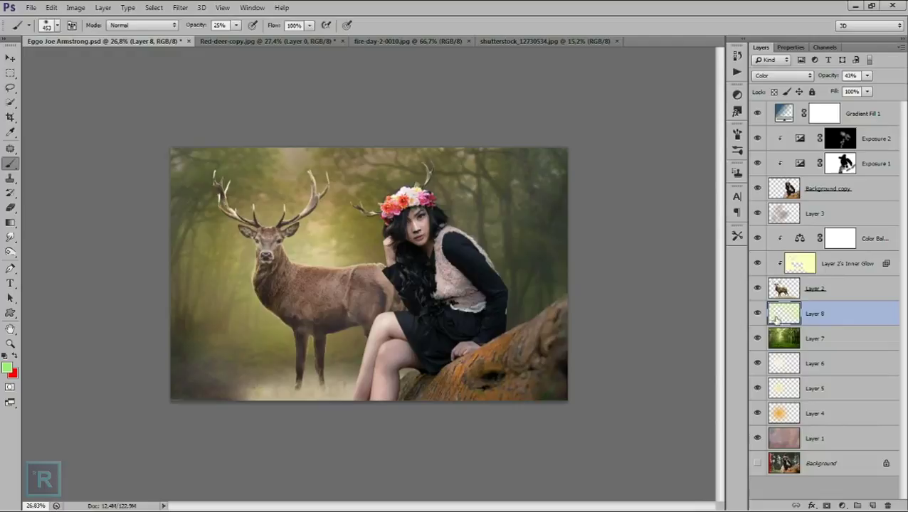
scroll(470, 253, "down", 1)
scroll(480, 251, "down", 2)
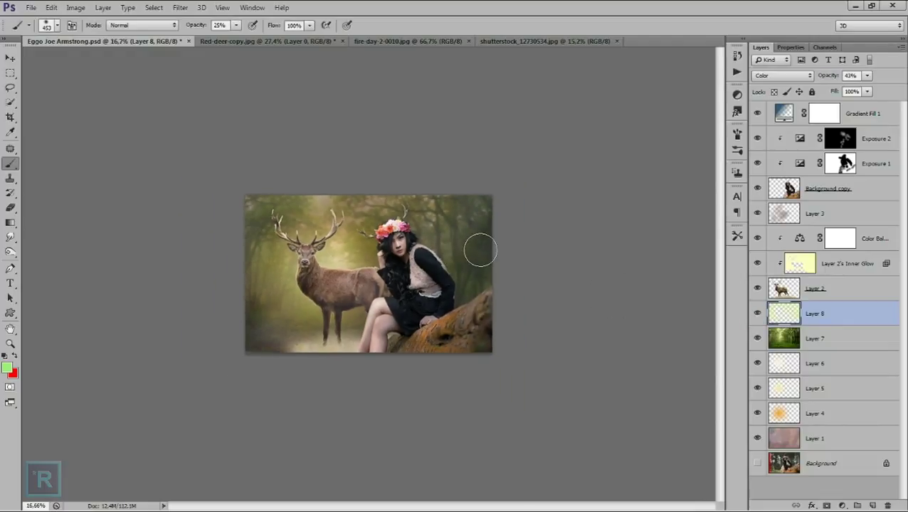
scroll(480, 250, "up", 1)
left_click(838, 288)
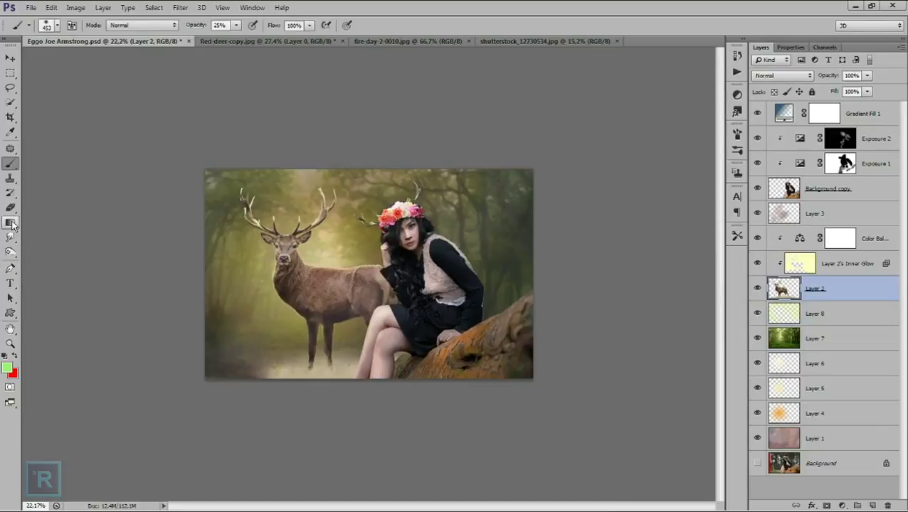
- Dodge the bottom edge around the stag's feet with a 422 px brush, then add a new top layer
left_click(10, 252)
right_click(309, 369)
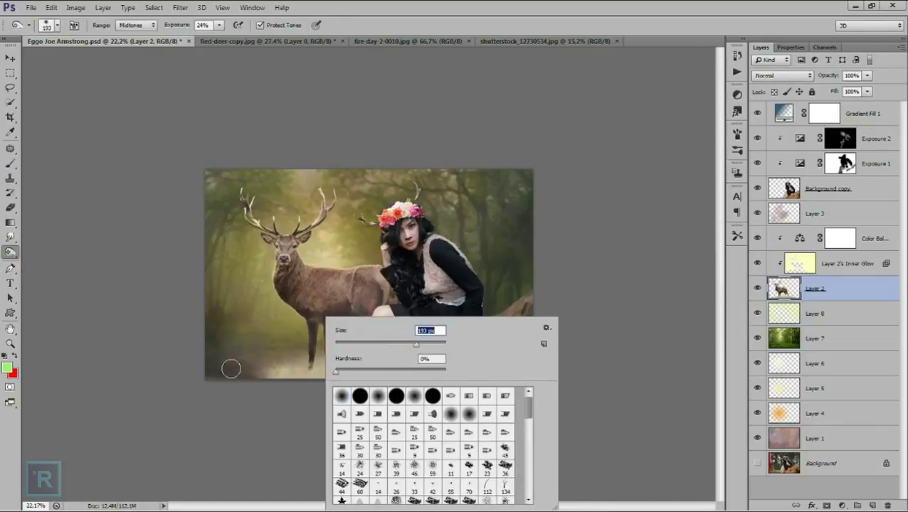
left_click_drag(437, 347, 427, 347)
left_click(251, 377)
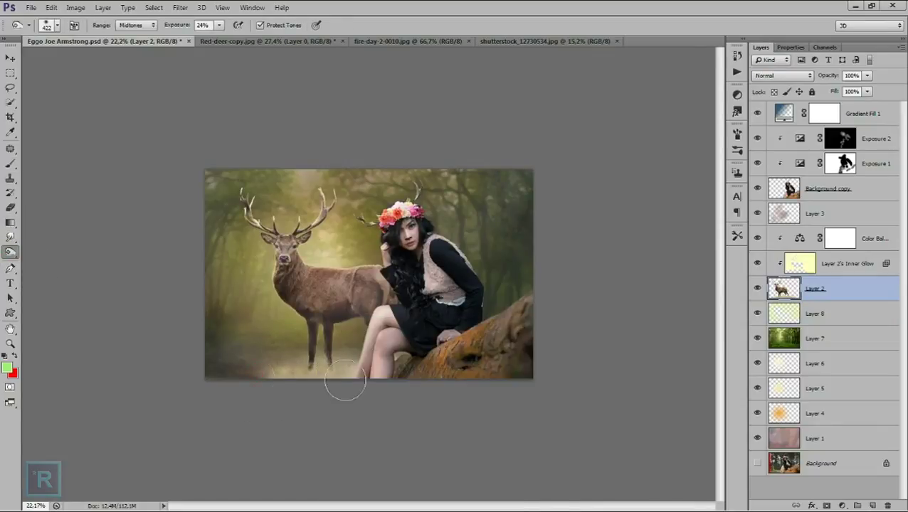
left_click_drag(290, 375, 291, 387)
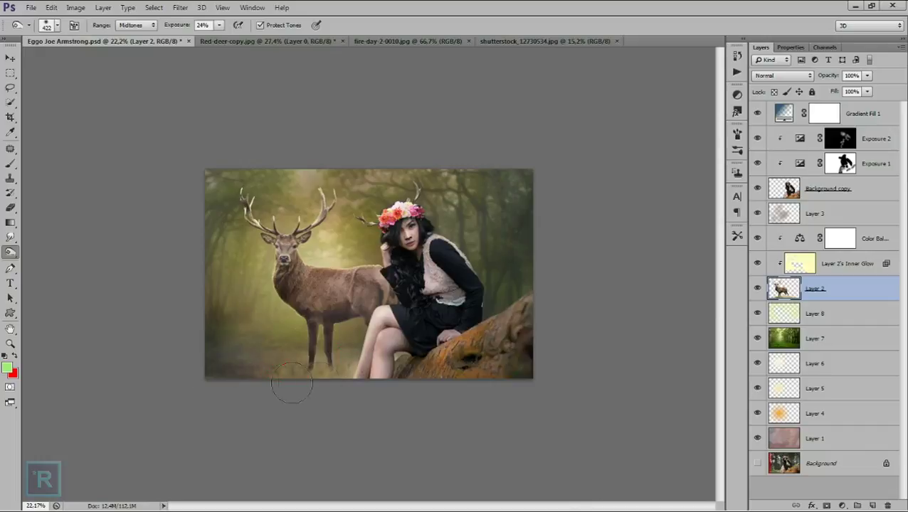
mouse_move(366, 377)
left_mouse_down()
mouse_move(280, 385)
mouse_move(347, 385)
mouse_move(229, 374)
left_mouse_up()
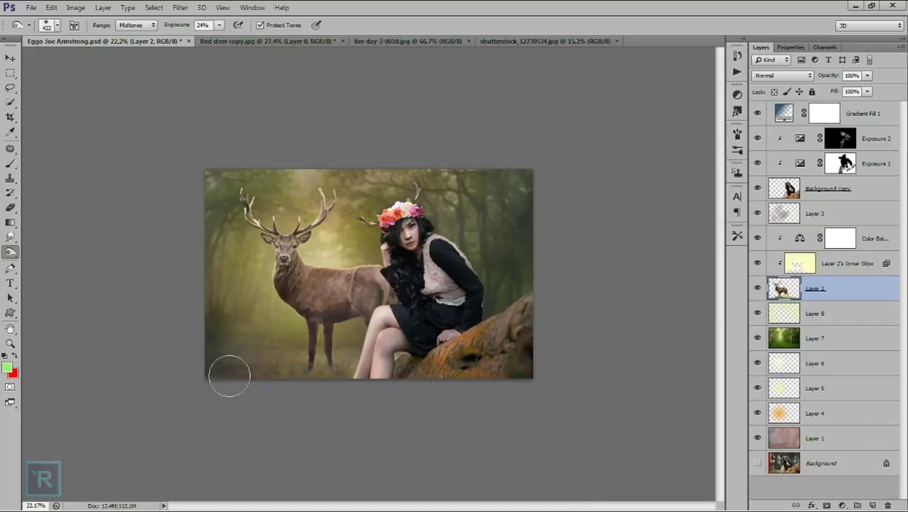
left_click(871, 116)
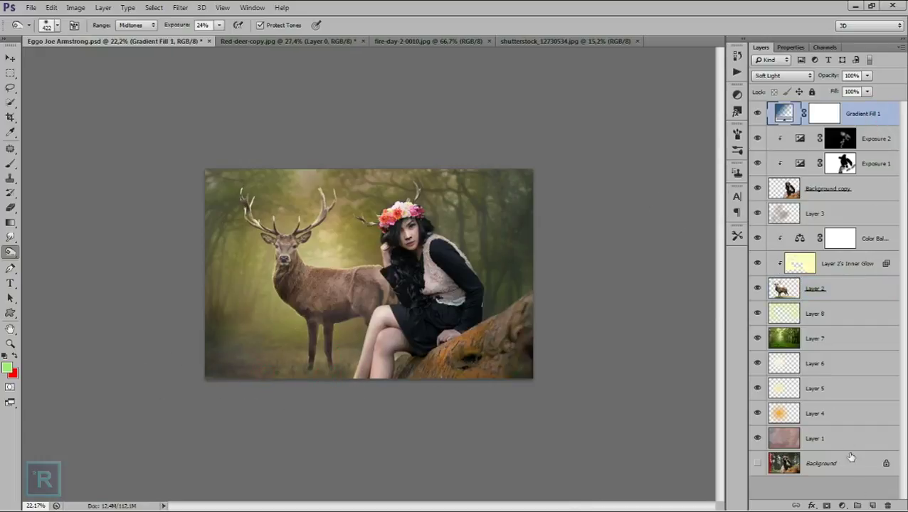
left_click(871, 505)
- Draw a black-to-transparent gradient up from the bottom of Layer 9
left_click(10, 223)
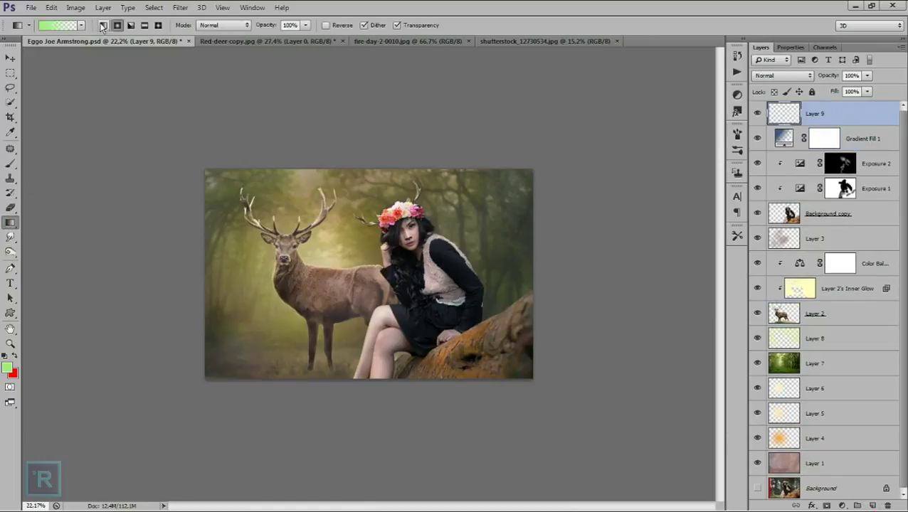
left_click(61, 26)
left_click(653, 339)
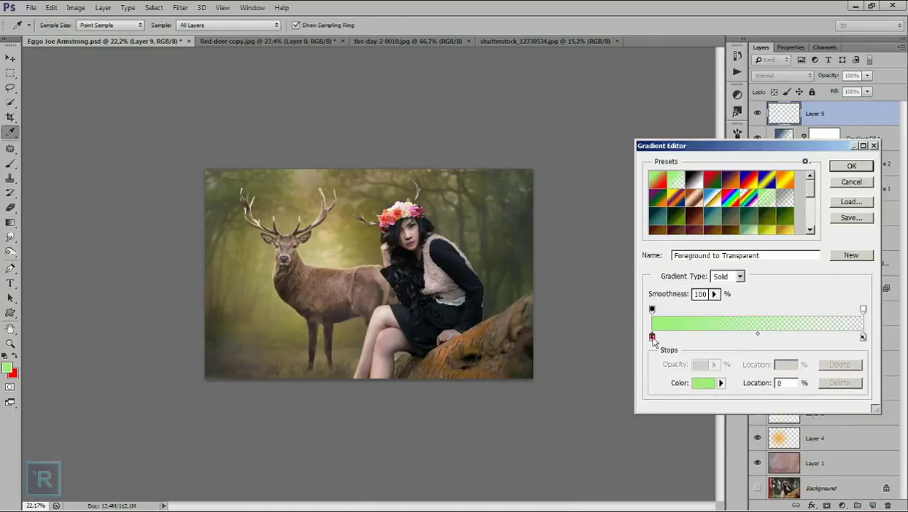
left_click(703, 383)
left_click(672, 296)
left_click(882, 188)
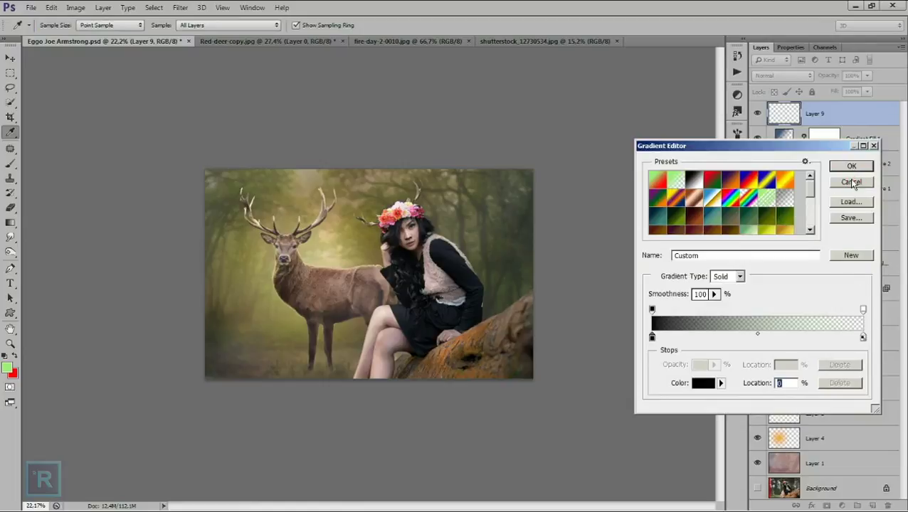
left_click(852, 182)
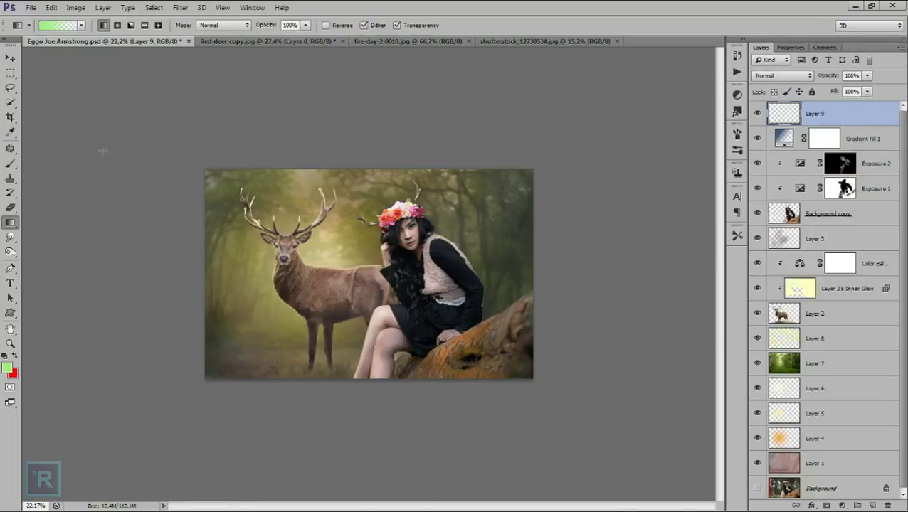
left_click(4, 356)
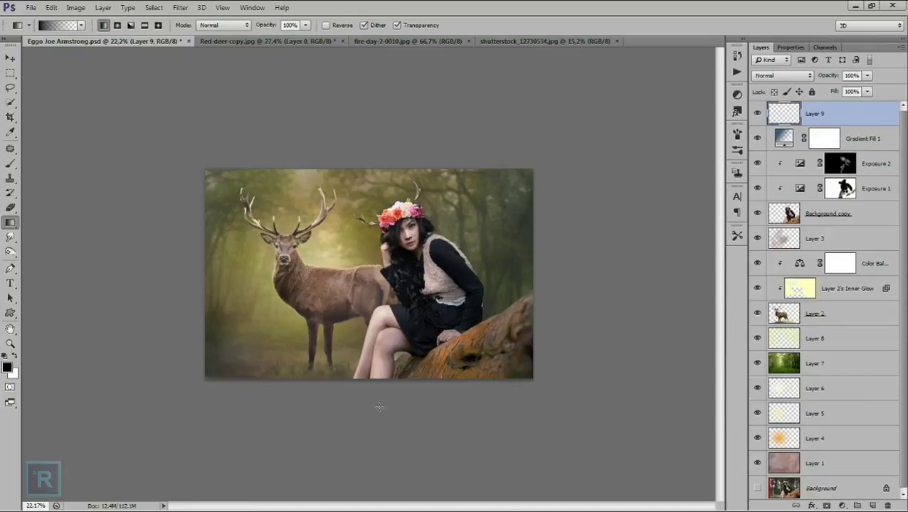
left_click_drag(377, 383, 373, 240)
- Stretch the dark gradient downward with Free Transform
key("ctrl+t")
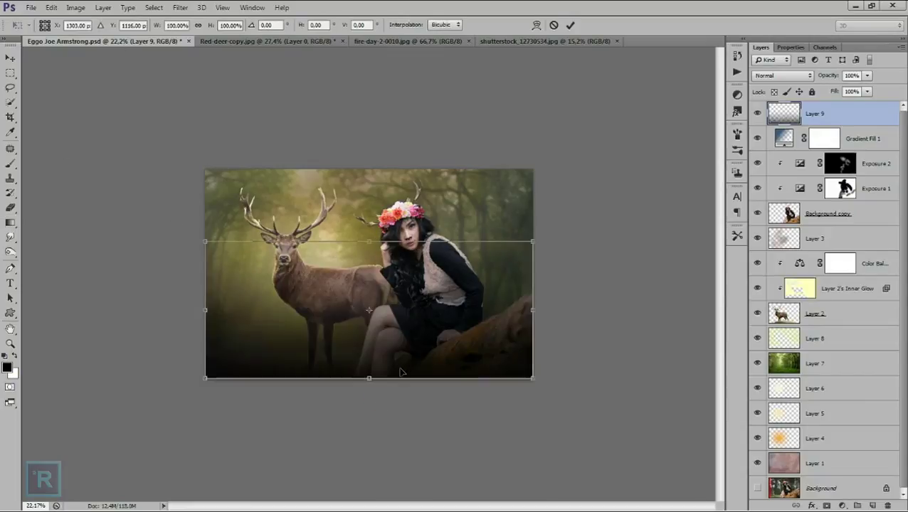
scroll(369, 276, "down", 1)
left_click_drag(368, 359, 369, 388)
key("Return")
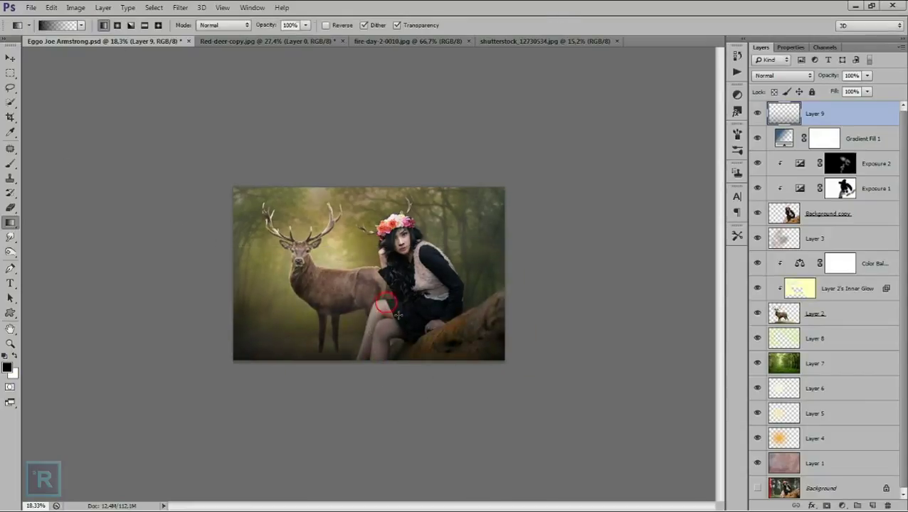
scroll(400, 316, "up", 1)
key("ctrl+t")
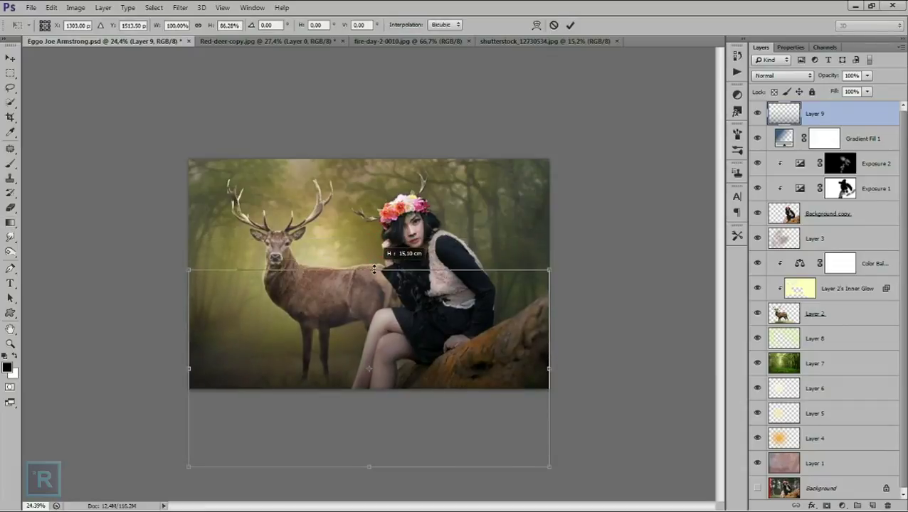
key("Return")
- Lower Layer 9 to 67% opacity and pull its top edge down to hug the bottom
left_click(866, 75)
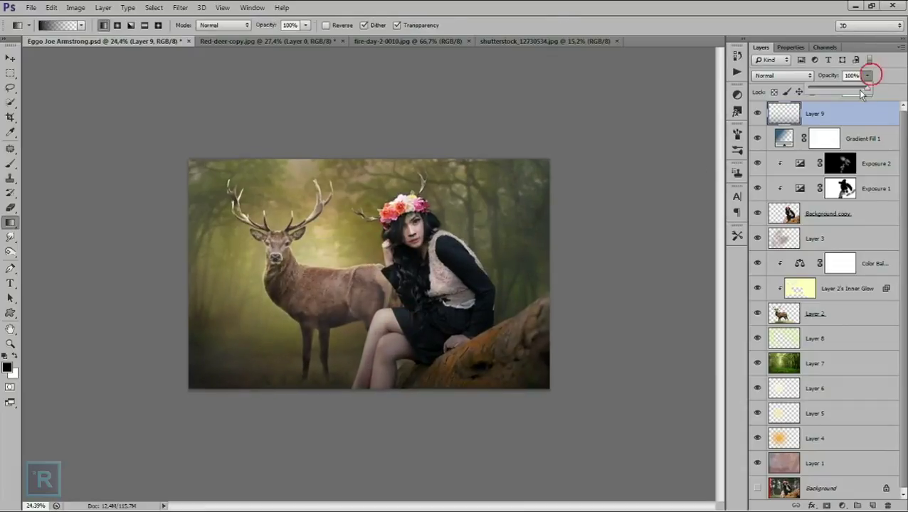
left_click_drag(872, 91, 856, 92)
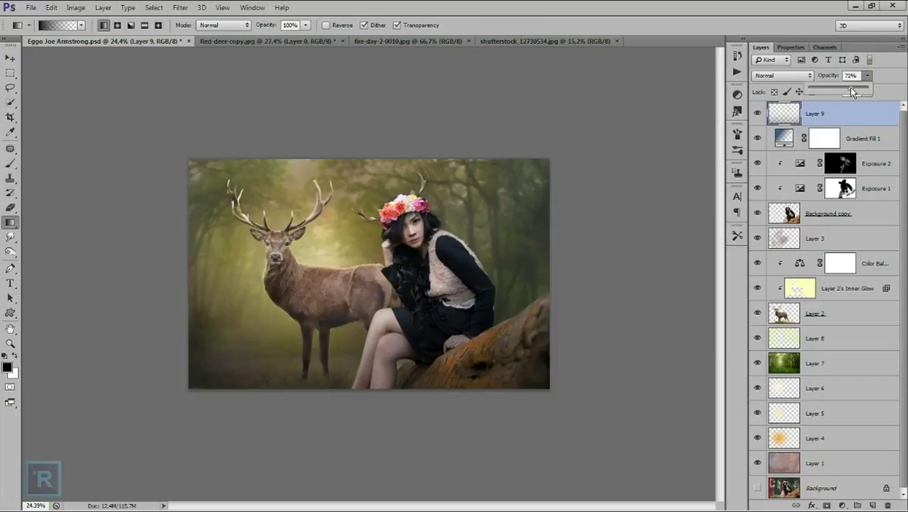
scroll(388, 215, "up", 1)
key("ctrl+t")
mouse_move(370, 266)
left_mouse_down()
mouse_move(373, 307)
mouse_move(373, 299)
left_mouse_up()
key("Return")
scroll(399, 312, "up", 1)
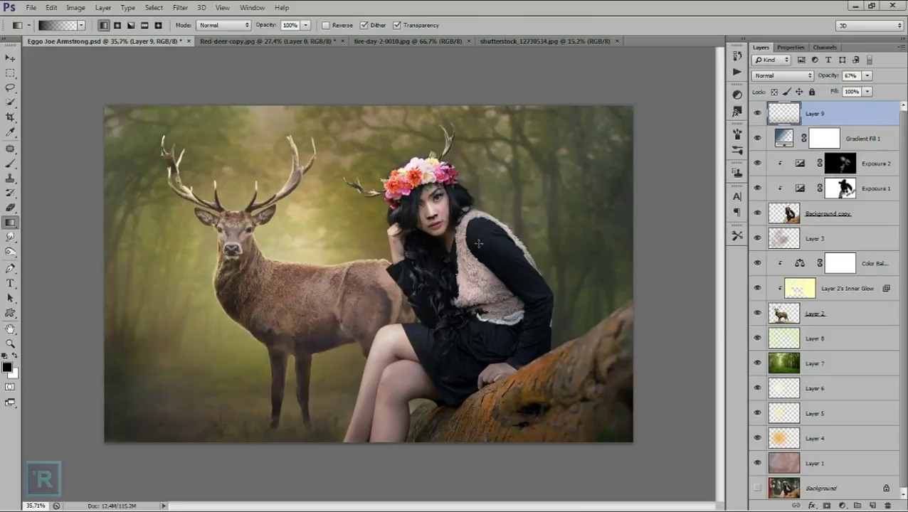
scroll(478, 244, "down", 1)
left_click(860, 218)
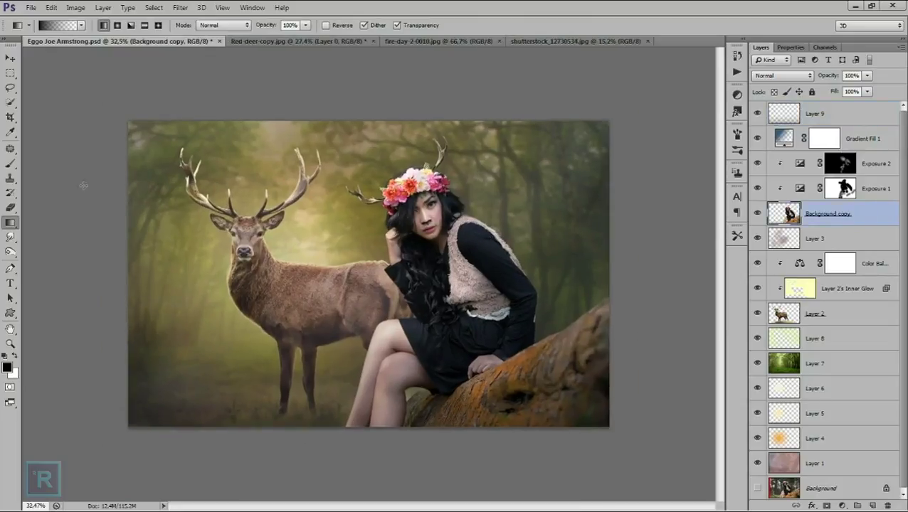
- Save, then dodge the woman's hair and upper leg on Background copy
key("ctrl+s")
left_click(11, 253)
right_click(10, 253)
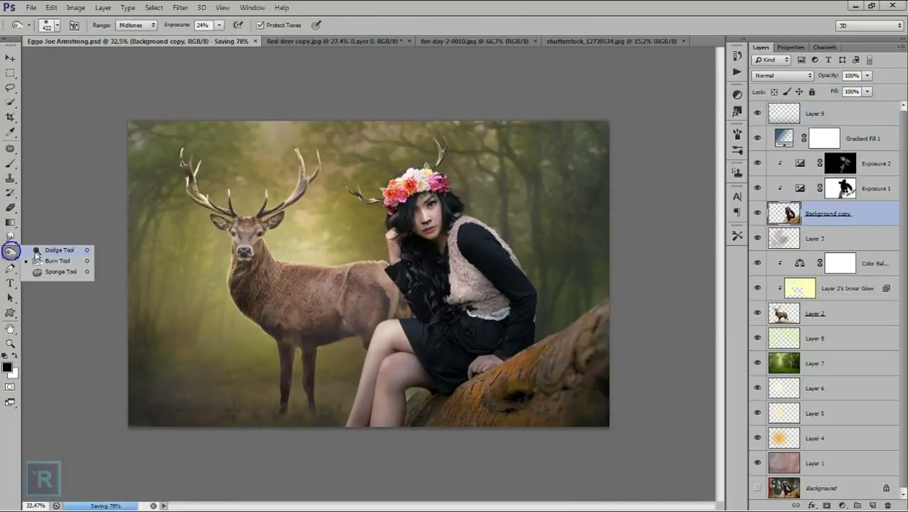
left_click(43, 244)
scroll(517, 194, "up", 1)
right_click(541, 227)
key("Return")
left_click_drag(400, 183, 414, 293)
left_click_drag(386, 335, 366, 400)
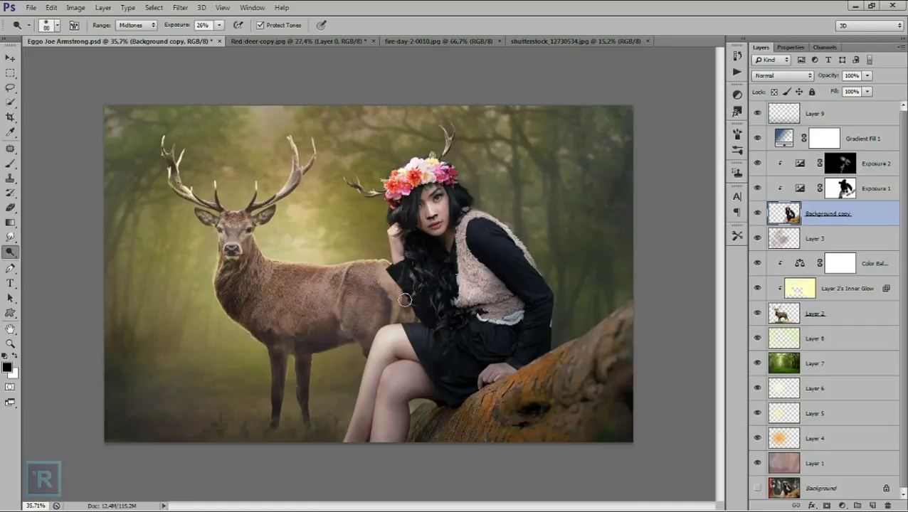
- Burn the stag's body on Layer 2 to darken it
scroll(404, 300, "up", 1)
right_click(10, 252)
left_click(39, 262)
left_click(827, 311)
left_click_drag(344, 299, 335, 314)
left_click(335, 304)
scroll(388, 310, "down", 2)
scroll(399, 307, "down", 1)
- Set Layer 3's mist to 25% opacity and save the document
left_click(832, 238)
left_click(867, 76)
left_click_drag(898, 87, 856, 92)
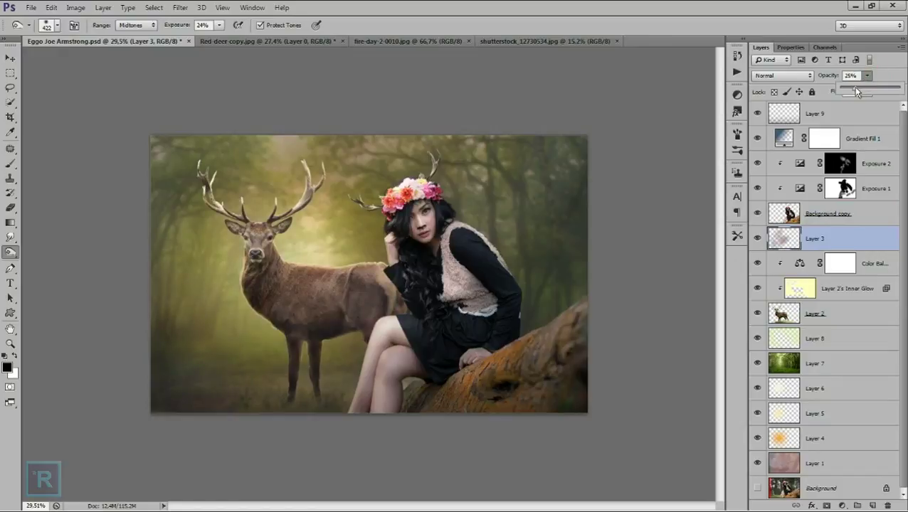
key("ctrl+s")
scroll(534, 187, "down", 1)
left_click(882, 116)
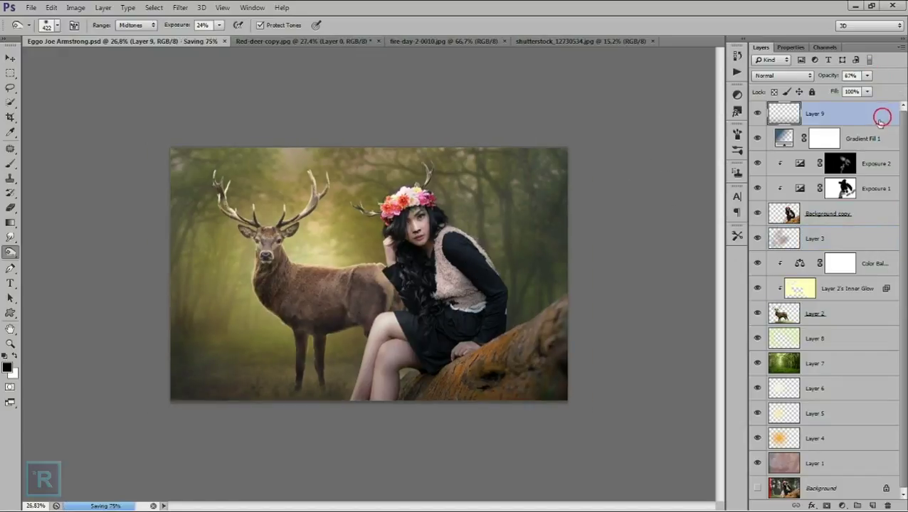
left_click(836, 506)
- Add a Gradient Map adjustment layer blended as Soft Light
left_click(839, 491)
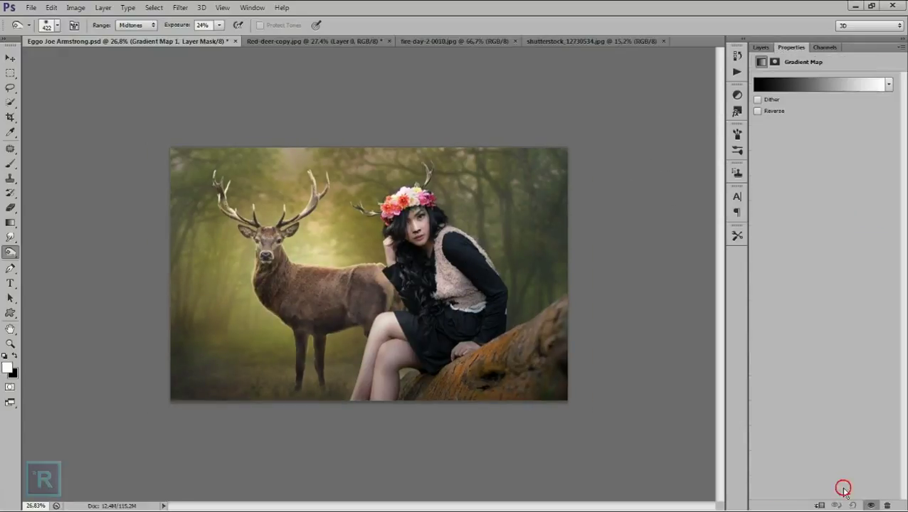
left_click(760, 47)
left_click(782, 76)
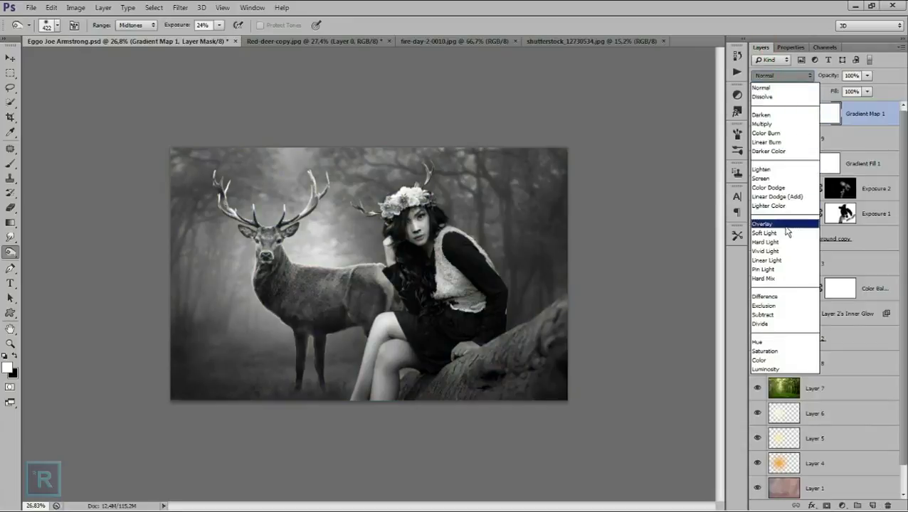
left_click(772, 229)
- Try several gradient presets and settle on a teal one for the Gradient Map
double_click(783, 113)
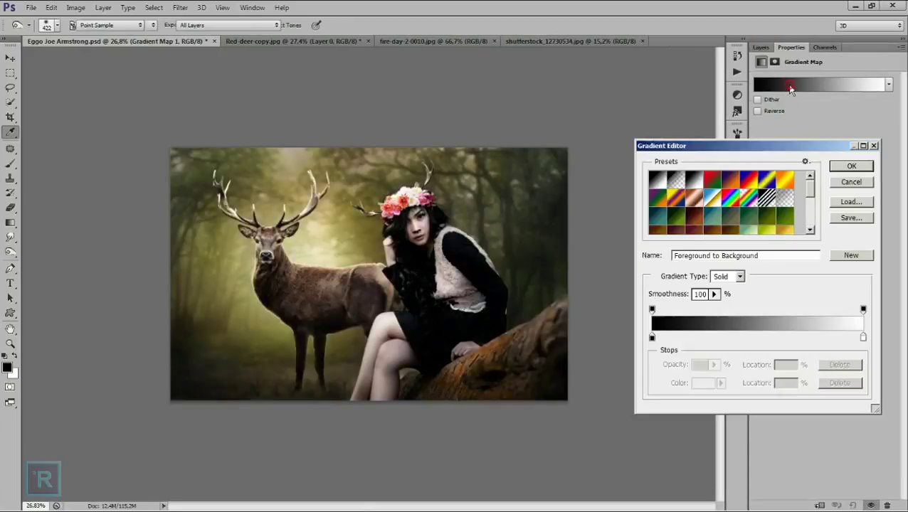
left_click(790, 86)
left_click(771, 226)
left_click(776, 224)
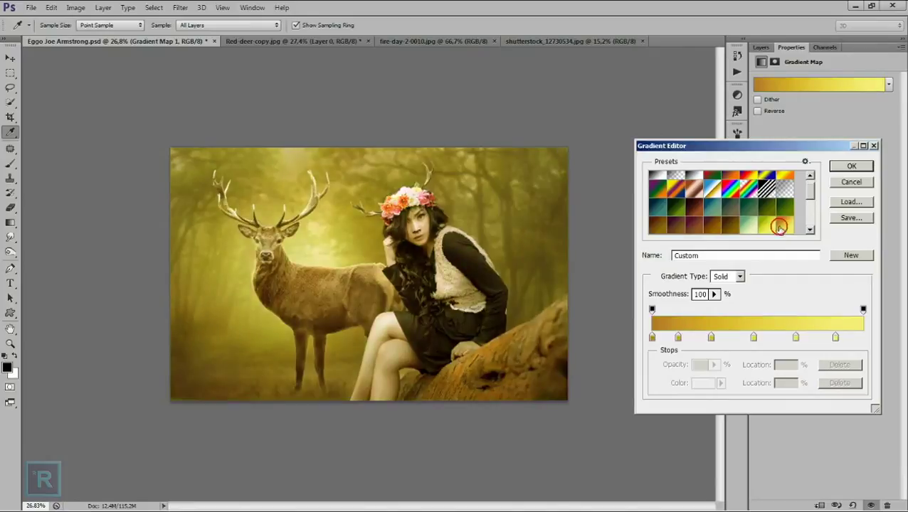
scroll(719, 217, "down", 1)
left_click(714, 216)
left_click(679, 203)
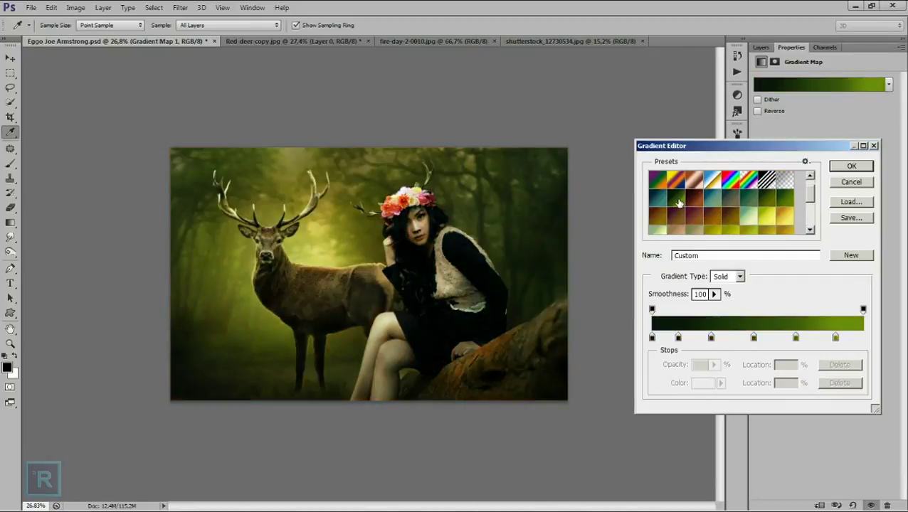
left_click(668, 201)
left_click(674, 202)
left_click(657, 203)
left_click(854, 165)
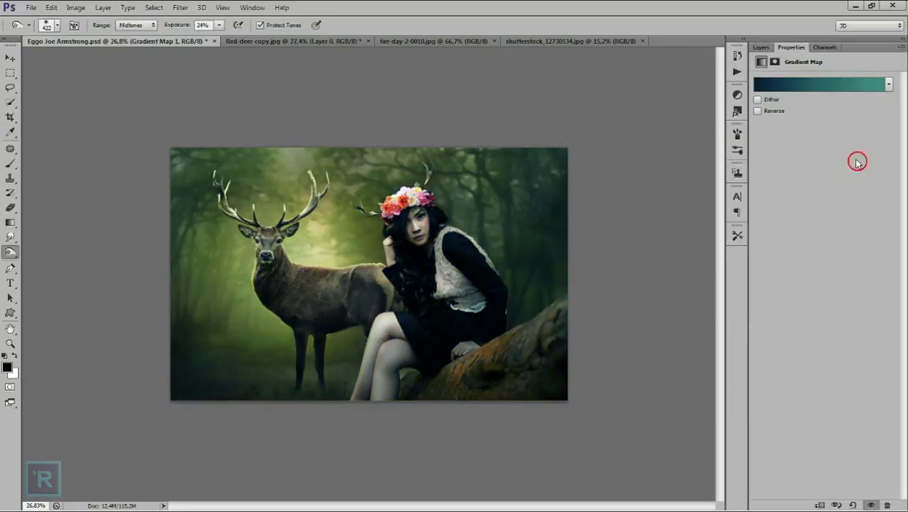
- Set the Gradient Map to 36% opacity and add a Gradient Fill layer
left_click(760, 47)
left_click_drag(858, 91, 829, 89)
left_click(758, 114)
left_click(758, 113)
left_click(841, 505)
left_click(836, 325)
- Choose a teal gradient preset for the new gradient fill
left_click(701, 281)
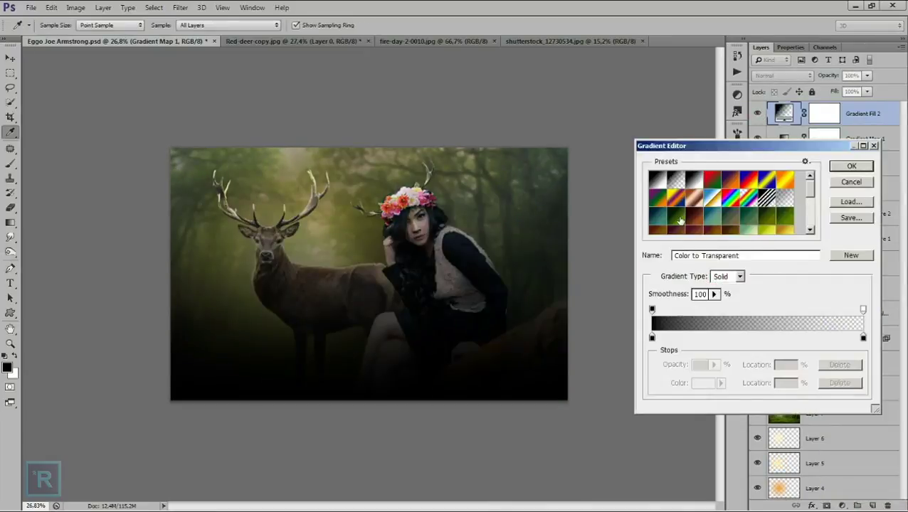
left_click(680, 222)
scroll(684, 222, "down", 1)
scroll(689, 221, "down", 1)
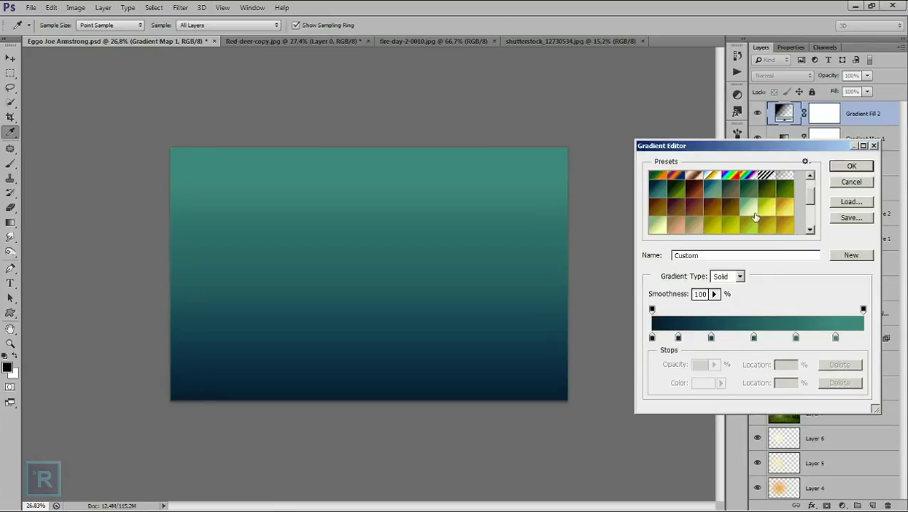
left_click(785, 189)
scroll(709, 200, "up", 2)
scroll(711, 206, "up", 2)
left_click(720, 215)
left_click(851, 166)
- Make the gradient Radial and Reversed at scale 248, centred toward the upper left
left_click(715, 298)
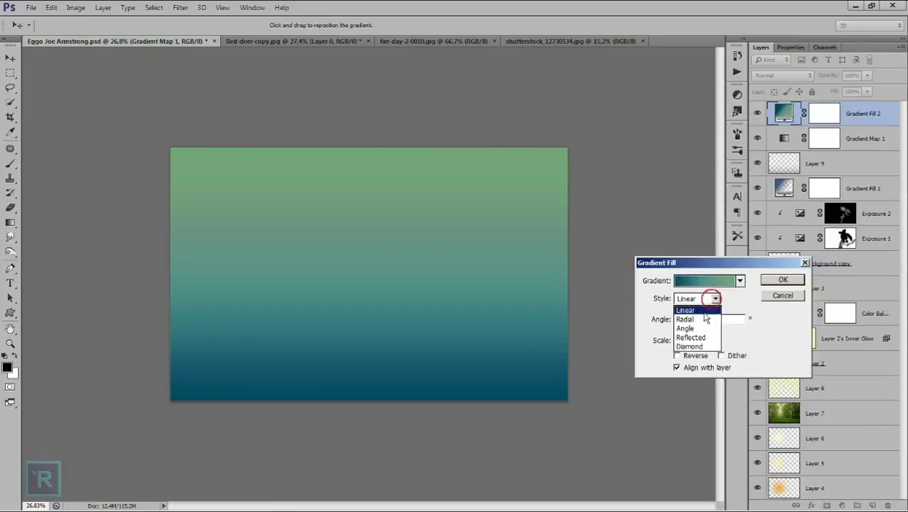
left_click(695, 319)
left_click(677, 355)
left_click_drag(384, 276, 304, 261)
left_click(700, 341)
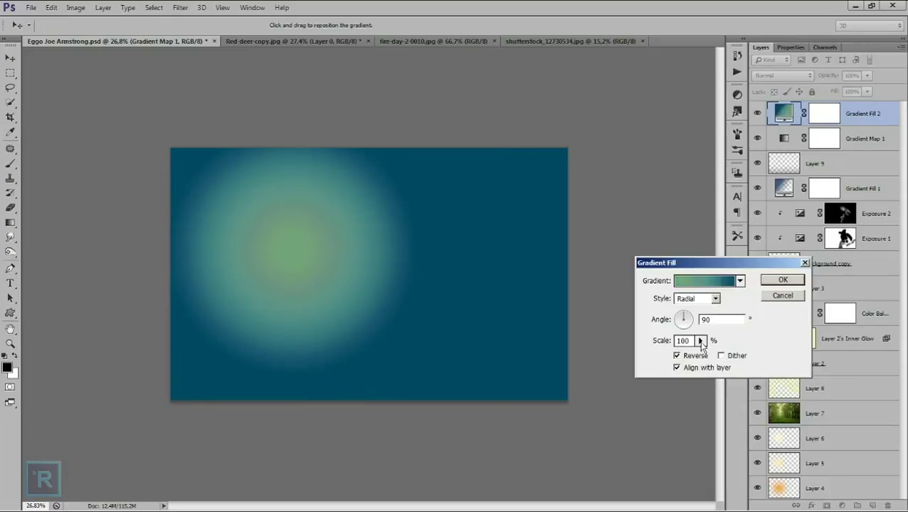
left_click_drag(697, 351, 710, 351)
left_click(777, 280)
- Blend the gradient fill as Soft Light at reduced opacity
left_click(782, 75)
left_click(777, 229)
mouse_move(867, 75)
left_mouse_down()
mouse_move(858, 95)
mouse_move(844, 95)
left_mouse_up()
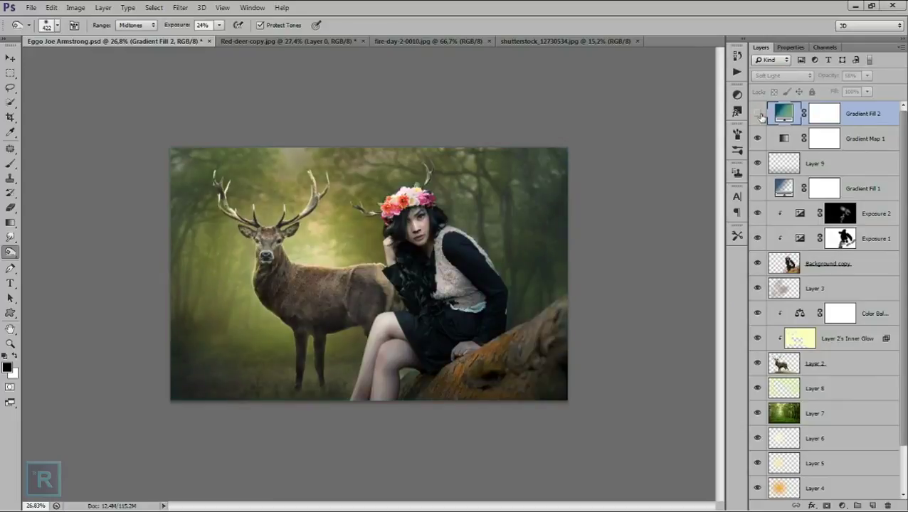
- Add a Color Balance layer, pushing midtones toward yellow-green and shadows toward blue
left_click(842, 505)
left_click(828, 402)
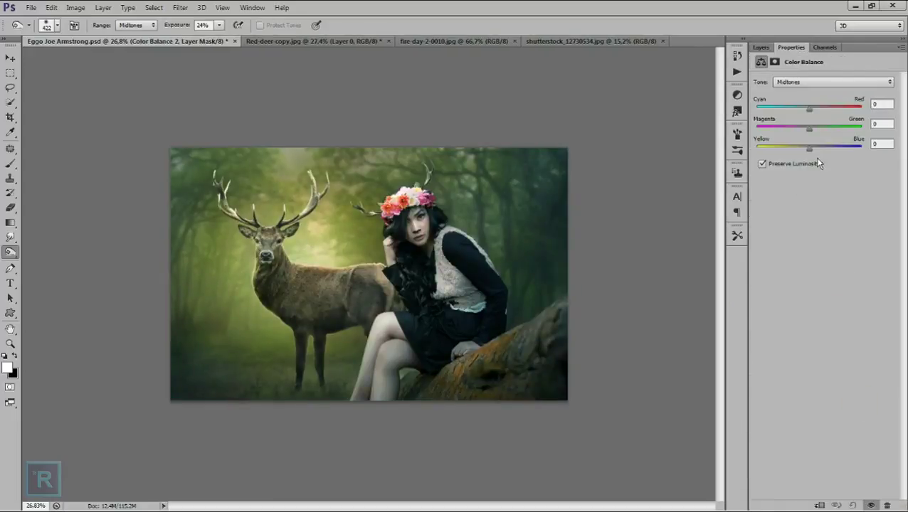
mouse_move(800, 153)
left_mouse_down()
mouse_move(793, 148)
mouse_move(814, 128)
mouse_move(805, 109)
mouse_move(808, 134)
mouse_move(825, 148)
left_mouse_up()
left_click(791, 83)
left_click(795, 92)
mouse_move(808, 147)
left_mouse_down()
mouse_move(815, 150)
mouse_move(818, 129)
mouse_move(802, 111)
left_mouse_up()
- Shift Color Balance highlights to red +23 and yellow -34, then add a Levels layer
left_click(791, 82)
left_click(791, 106)
mouse_move(809, 147)
left_mouse_down()
mouse_move(791, 148)
mouse_move(816, 129)
mouse_move(814, 109)
mouse_move(809, 131)
left_mouse_up()
left_click(806, 82)
left_click(791, 92)
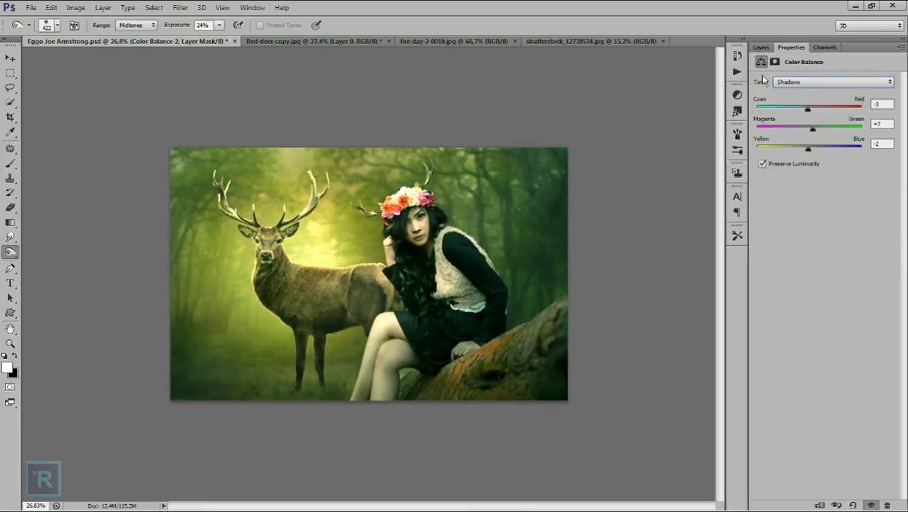
left_click(760, 47)
left_click(843, 505)
left_click(850, 372)
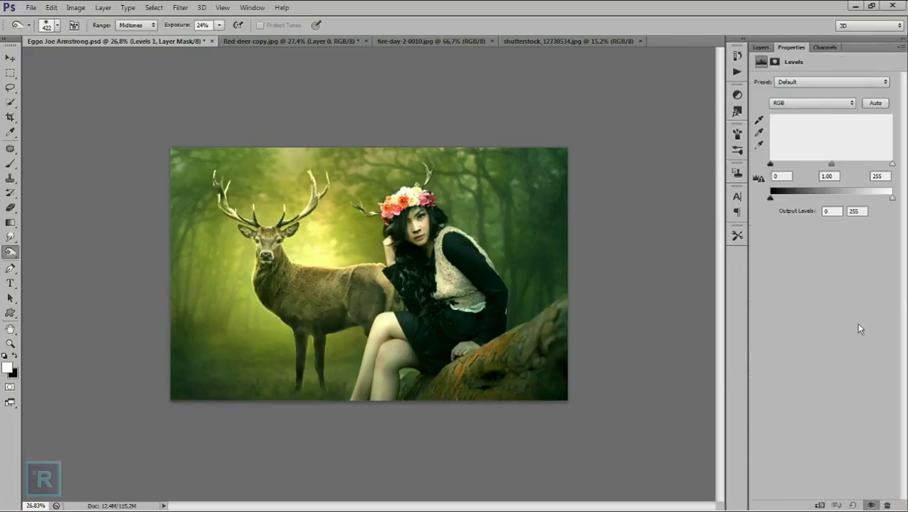
- Raise the Levels Blue channel output black to 9, then select the Red channel
left_click(779, 105)
left_click(782, 128)
left_click_drag(770, 198, 774, 200)
left_click(786, 102)
left_click(791, 123)
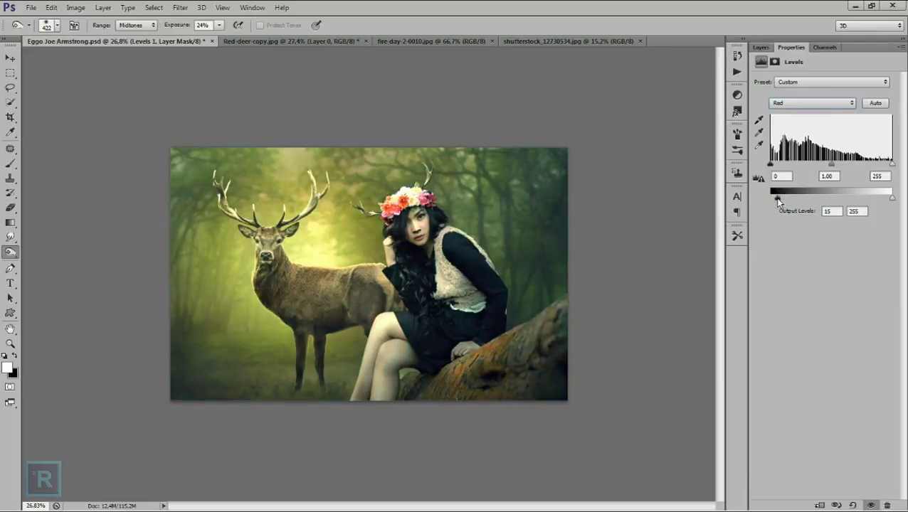